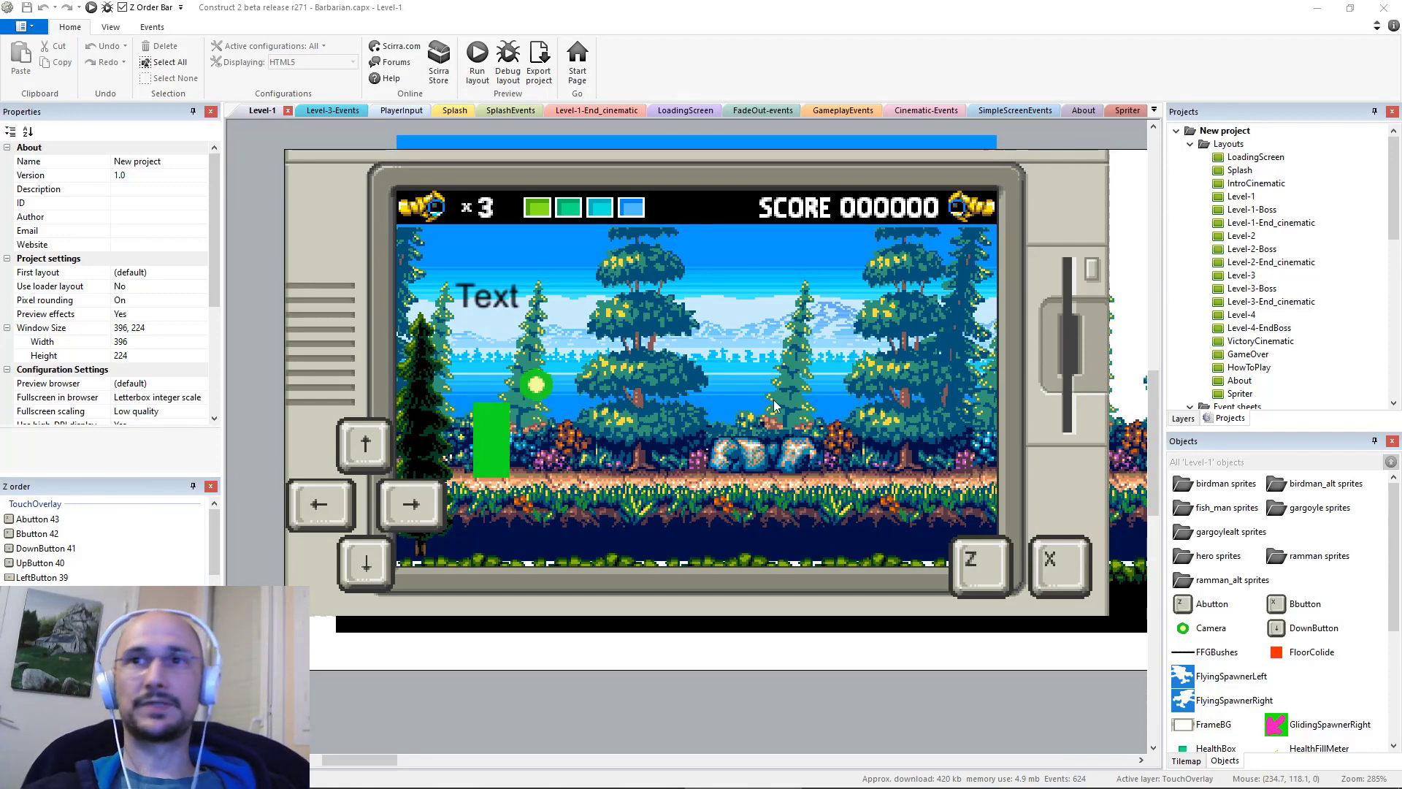
Select the up, left, right and down arrow buttons of the Level-1 touch overlay in turn to inspect them.
{"action": "middle_click_drag", "start_coordinate": [623, 593], "coordinate": [574, 581]}
{"action": "middle_click_drag", "start_coordinate": [435, 535], "coordinate": [535, 519]}
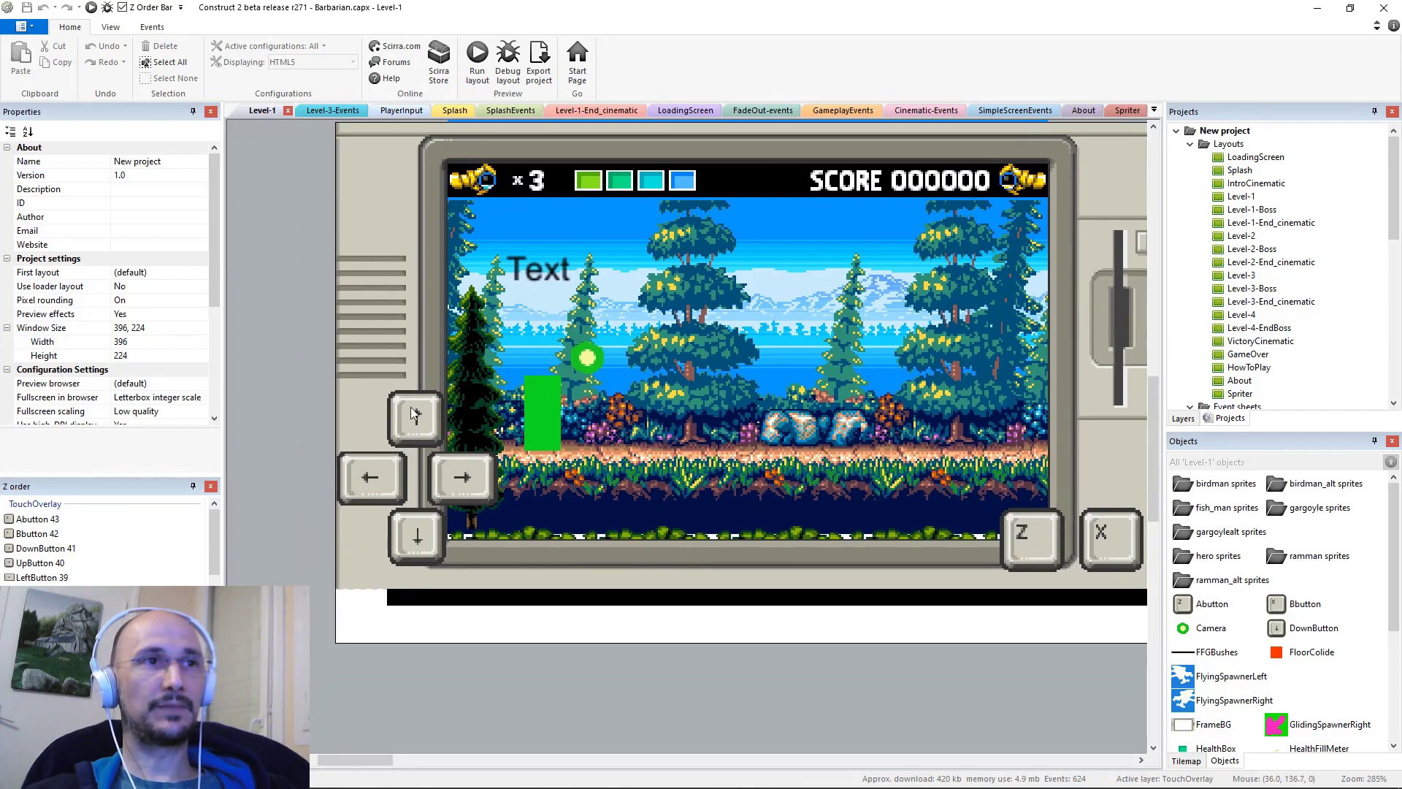
{"action": "left_click", "coordinate": [414, 414]}
{"action": "left_click", "coordinate": [362, 481]}
{"action": "left_click", "coordinate": [495, 487]}
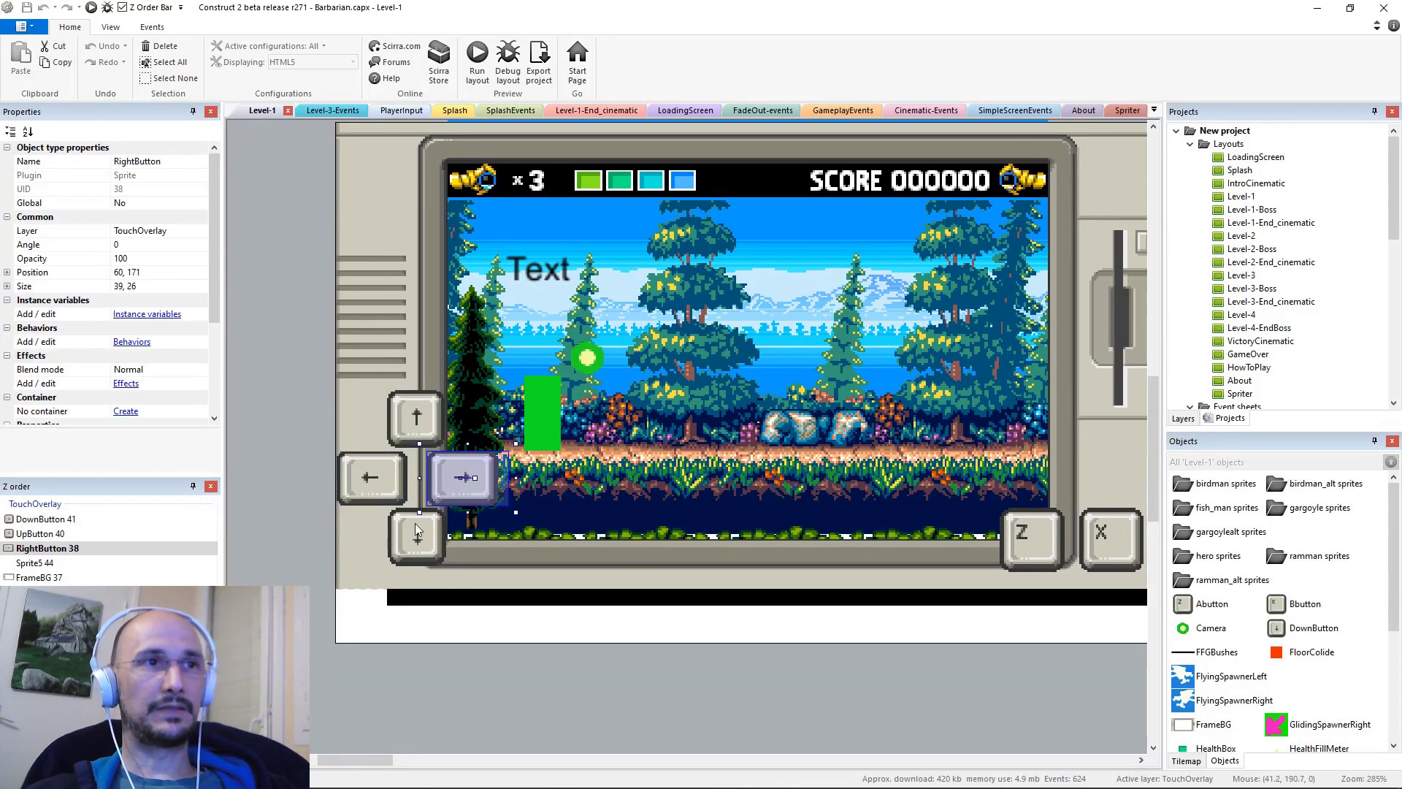
{"action": "left_click", "coordinate": [409, 534]}
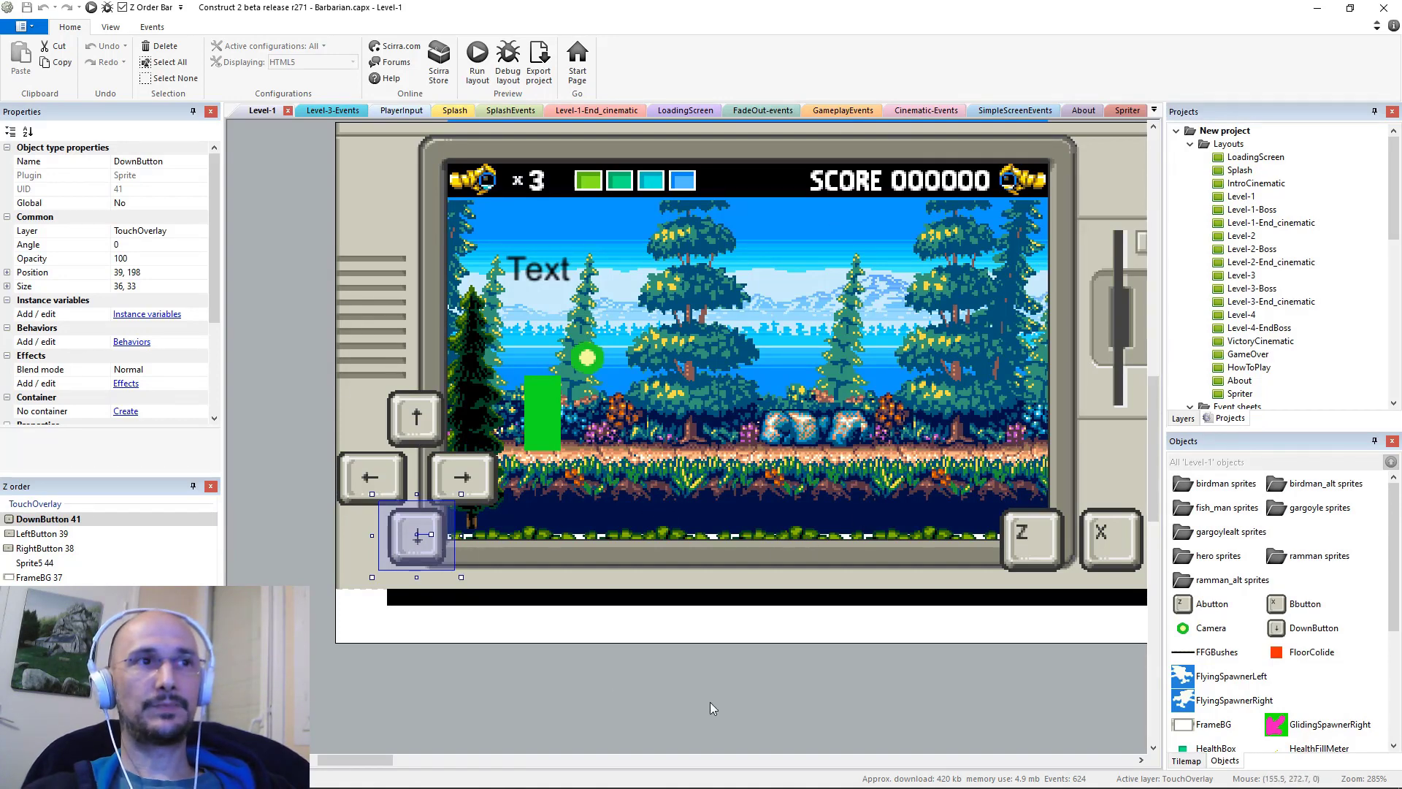
{"action": "left_click", "coordinate": [490, 482]}
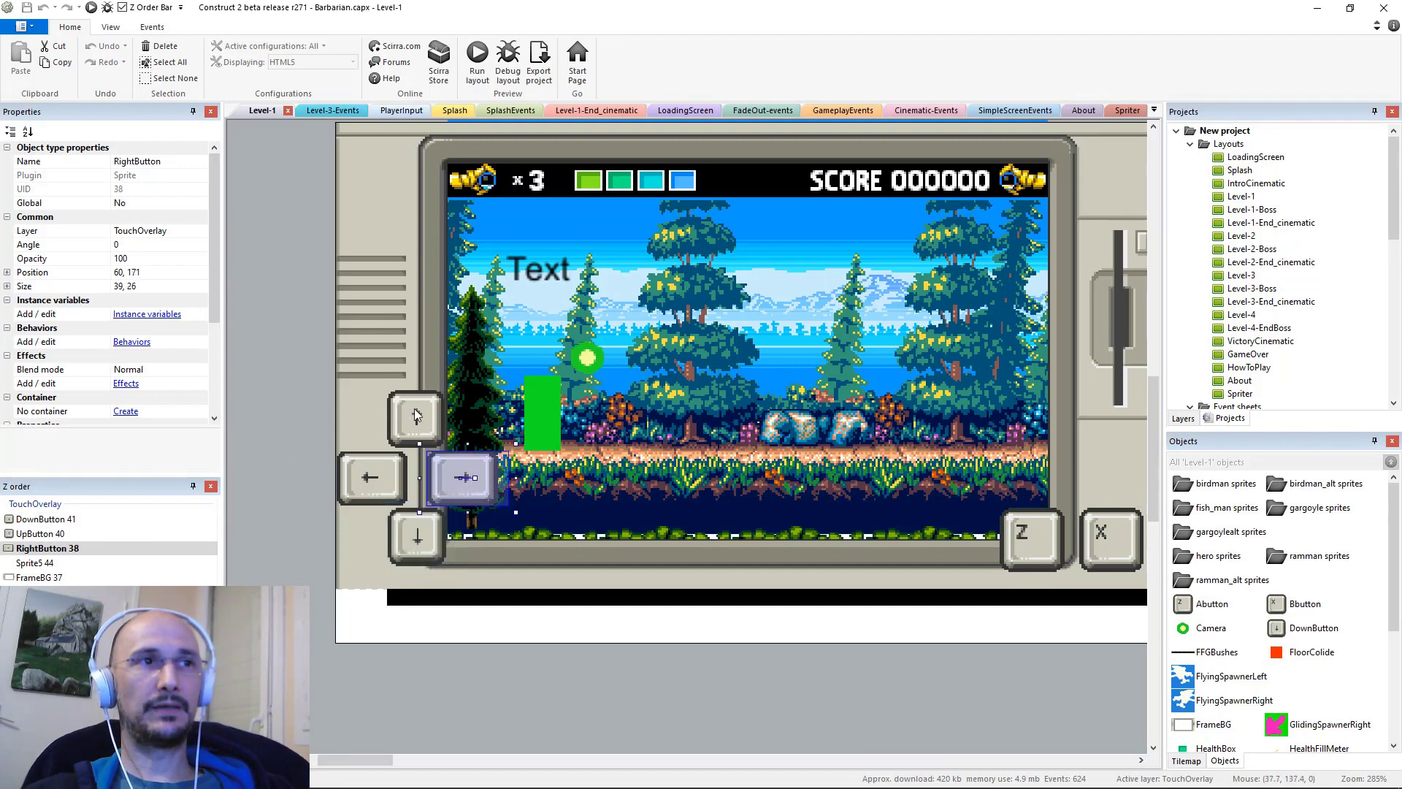
{"action": "left_click", "coordinate": [415, 415]}
{"action": "left_click", "coordinate": [358, 479]}
{"action": "left_click", "coordinate": [415, 538]}
{"action": "left_click", "coordinate": [476, 485]}
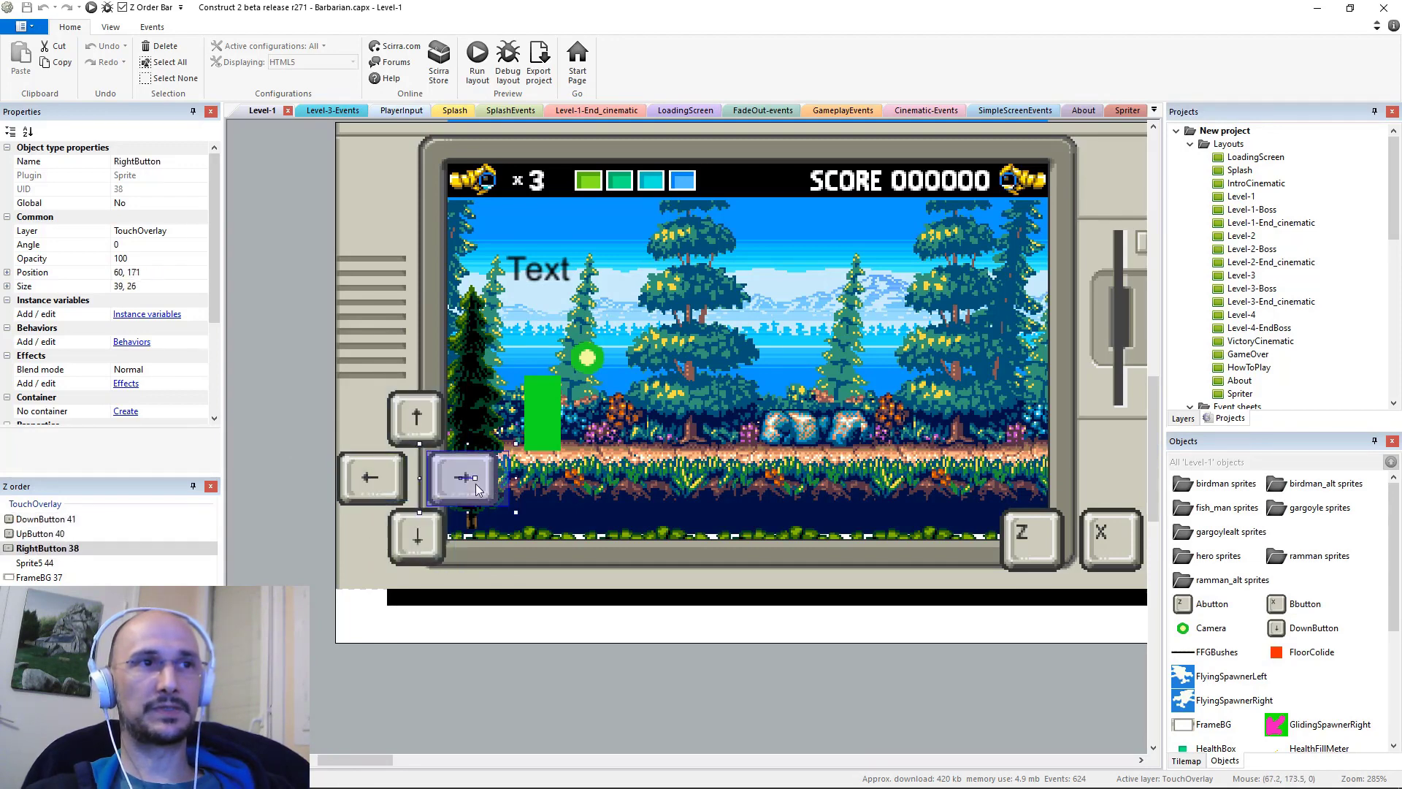
Inspect the Z and X action buttons of the touch overlay, and clear the selection.
{"action": "left_click", "coordinate": [1016, 537]}
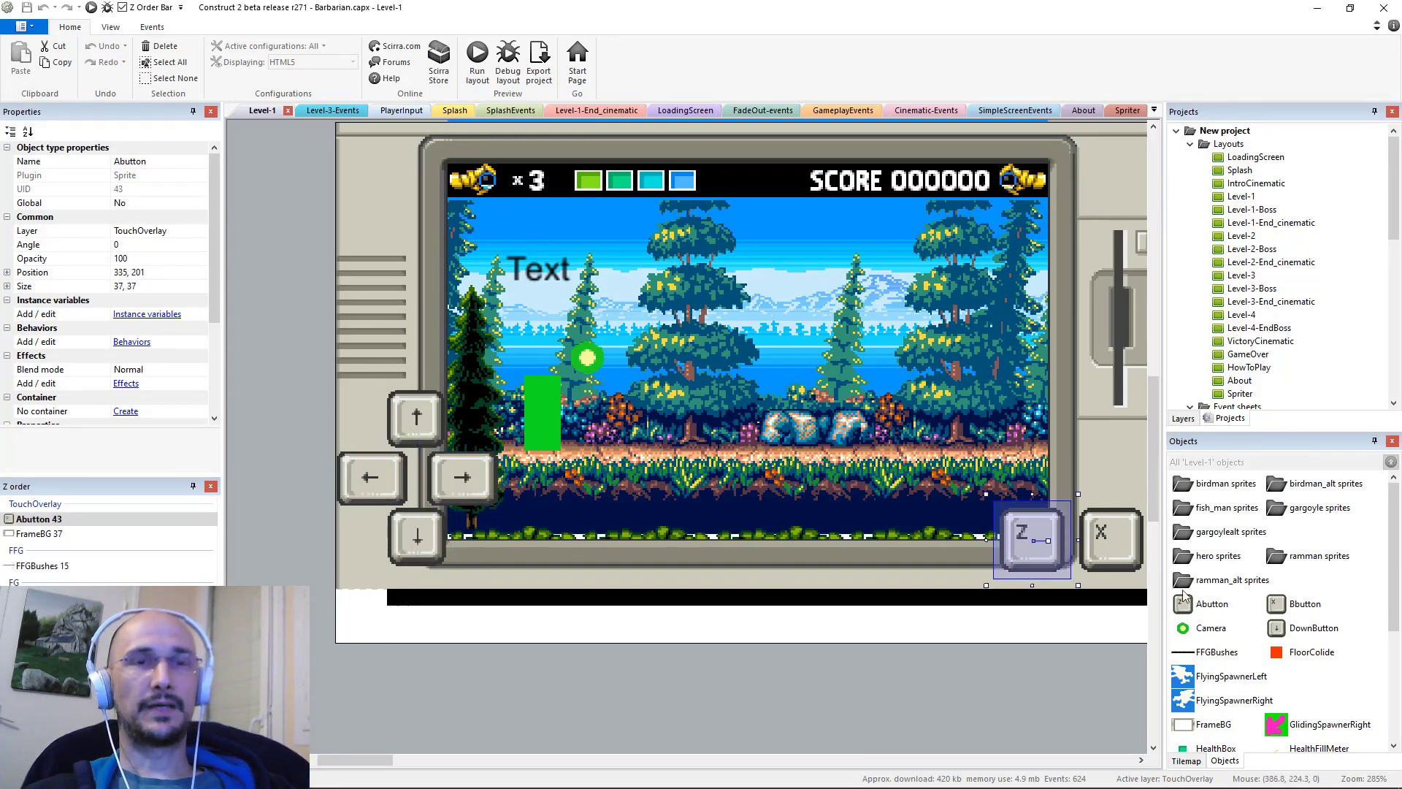
{"action": "left_click", "coordinate": [1097, 538]}
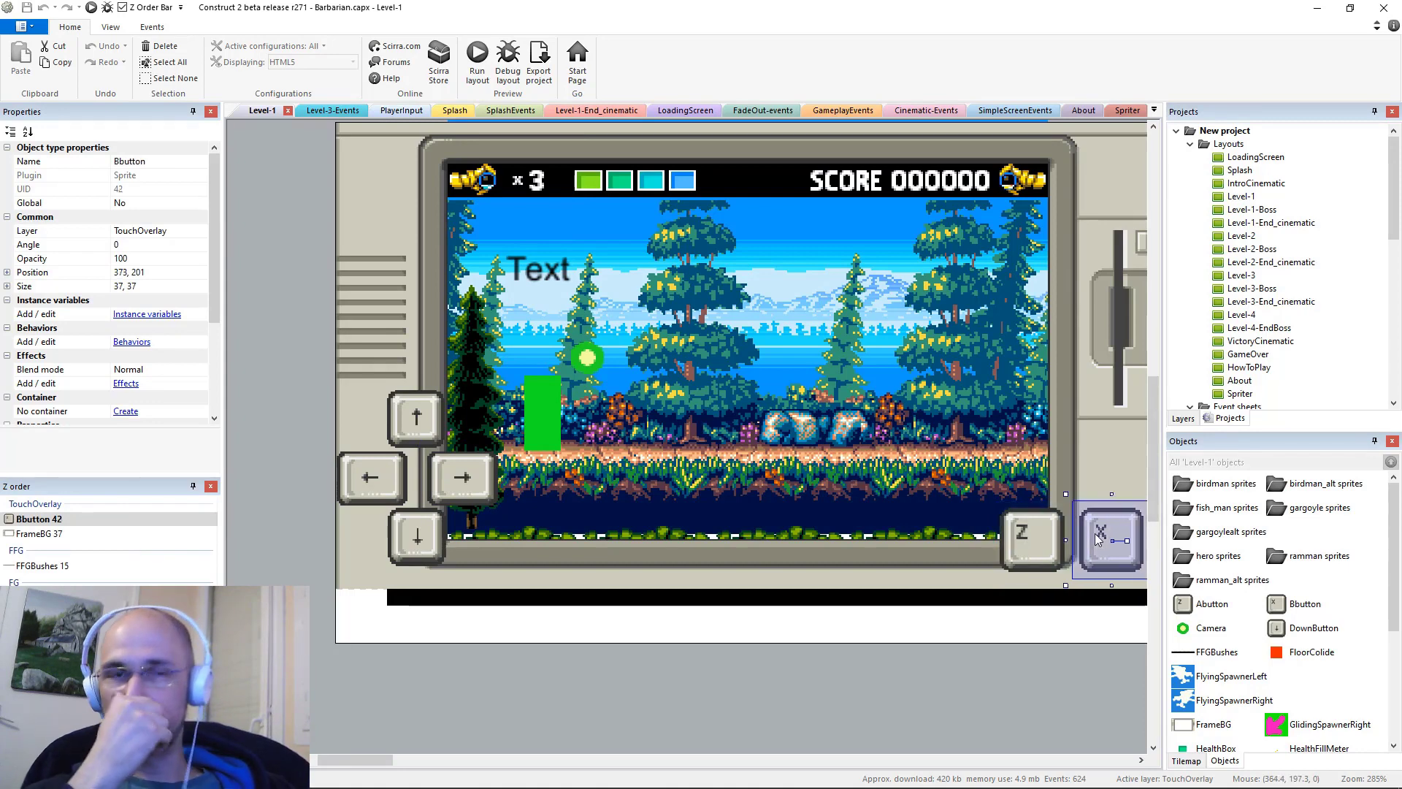
{"action": "left_click", "coordinate": [1042, 536]}
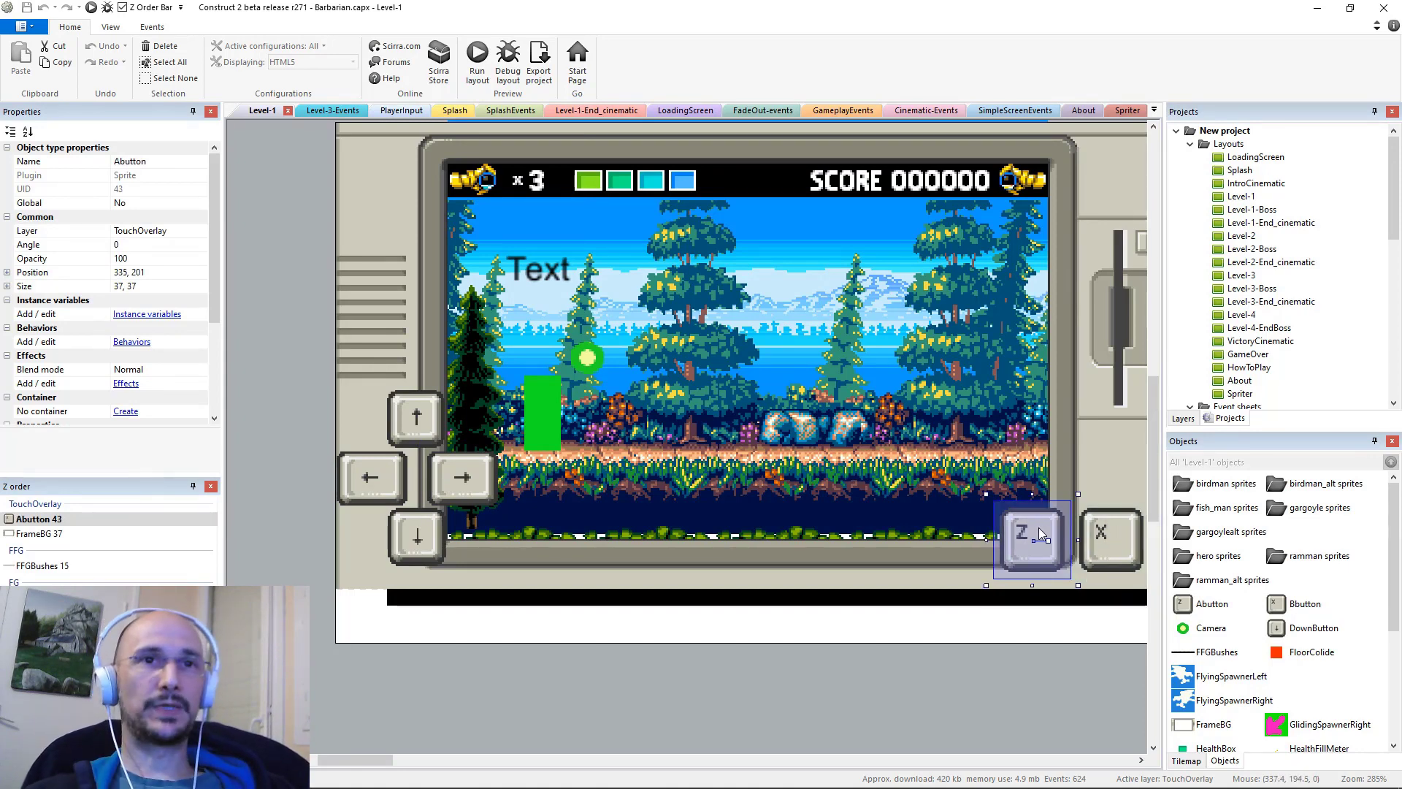
{"action": "left_click", "coordinate": [1117, 535]}
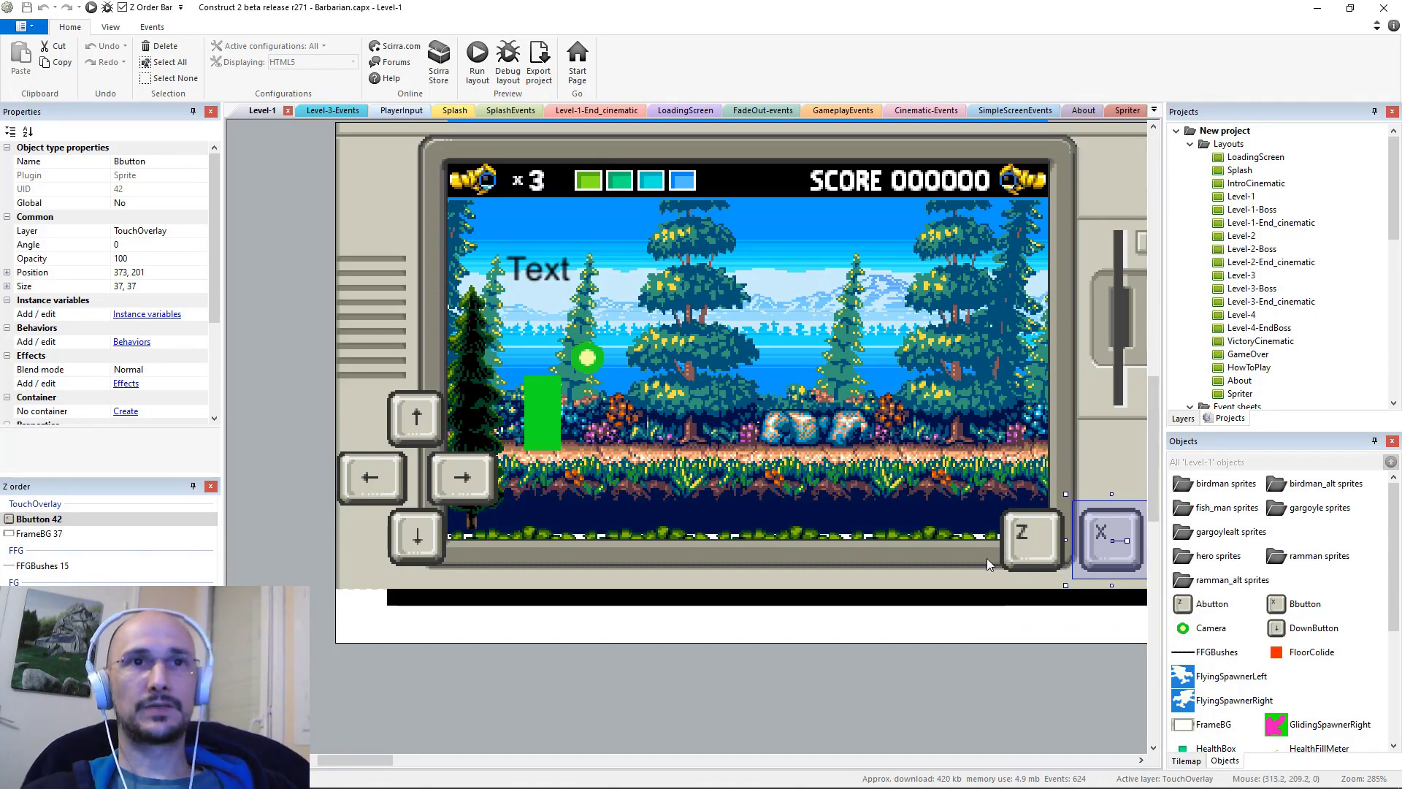
{"action": "left_click", "coordinate": [840, 668]}
{"action": "middle_click_drag", "start_coordinate": [782, 376], "coordinate": [723, 440]}
{"action": "middle_click_drag", "start_coordinate": [995, 488], "coordinate": [959, 407]}
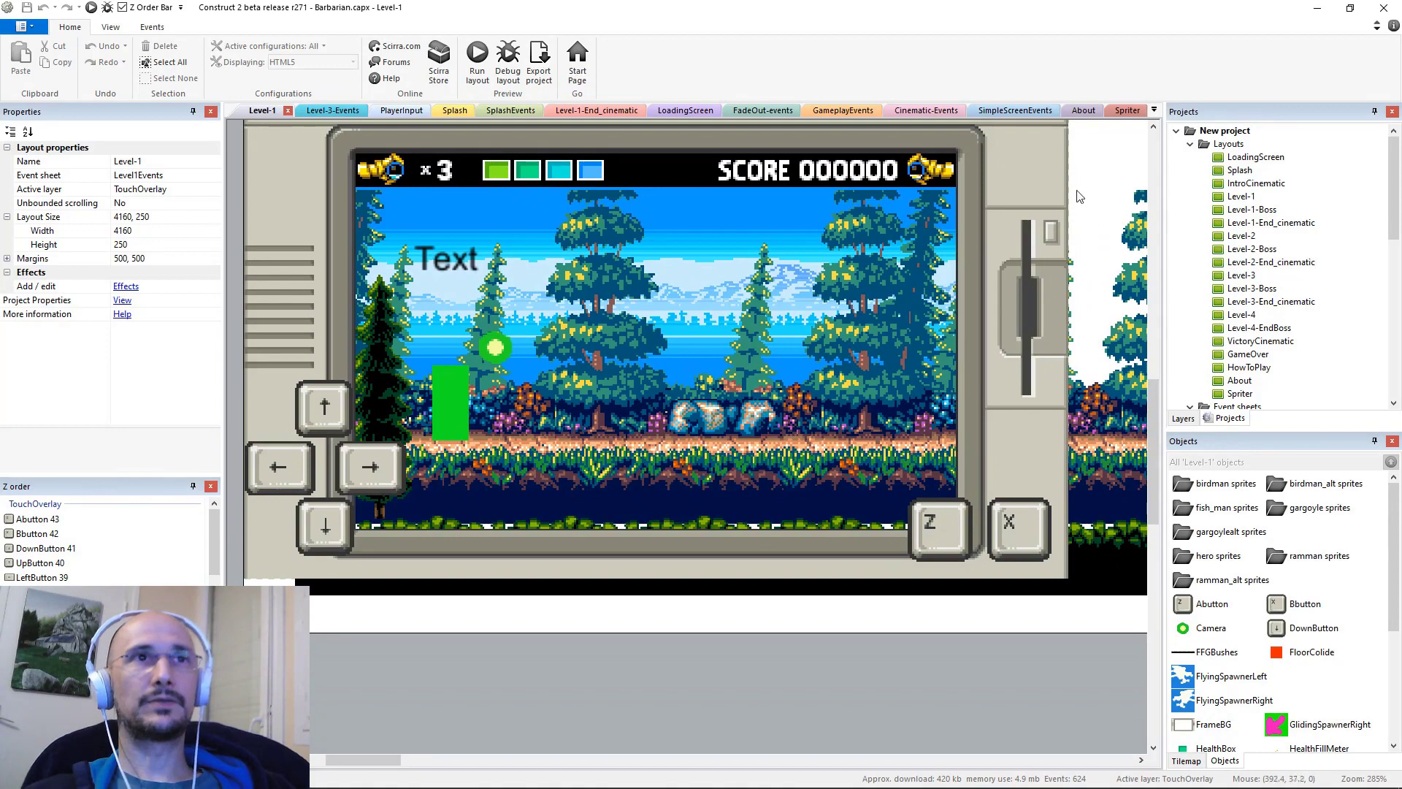
Open the Spriter layout and examine its sprites, selecting the HangingGargoyle sprite.
{"action": "scroll", "coordinate": [1289, 303], "scroll_direction": "down", "scroll_amount": 2}
{"action": "double_click", "coordinate": [1242, 315]}
{"action": "scroll", "coordinate": [687, 415], "scroll_direction": "up", "scroll_amount": 3, "text": "ctrl"}
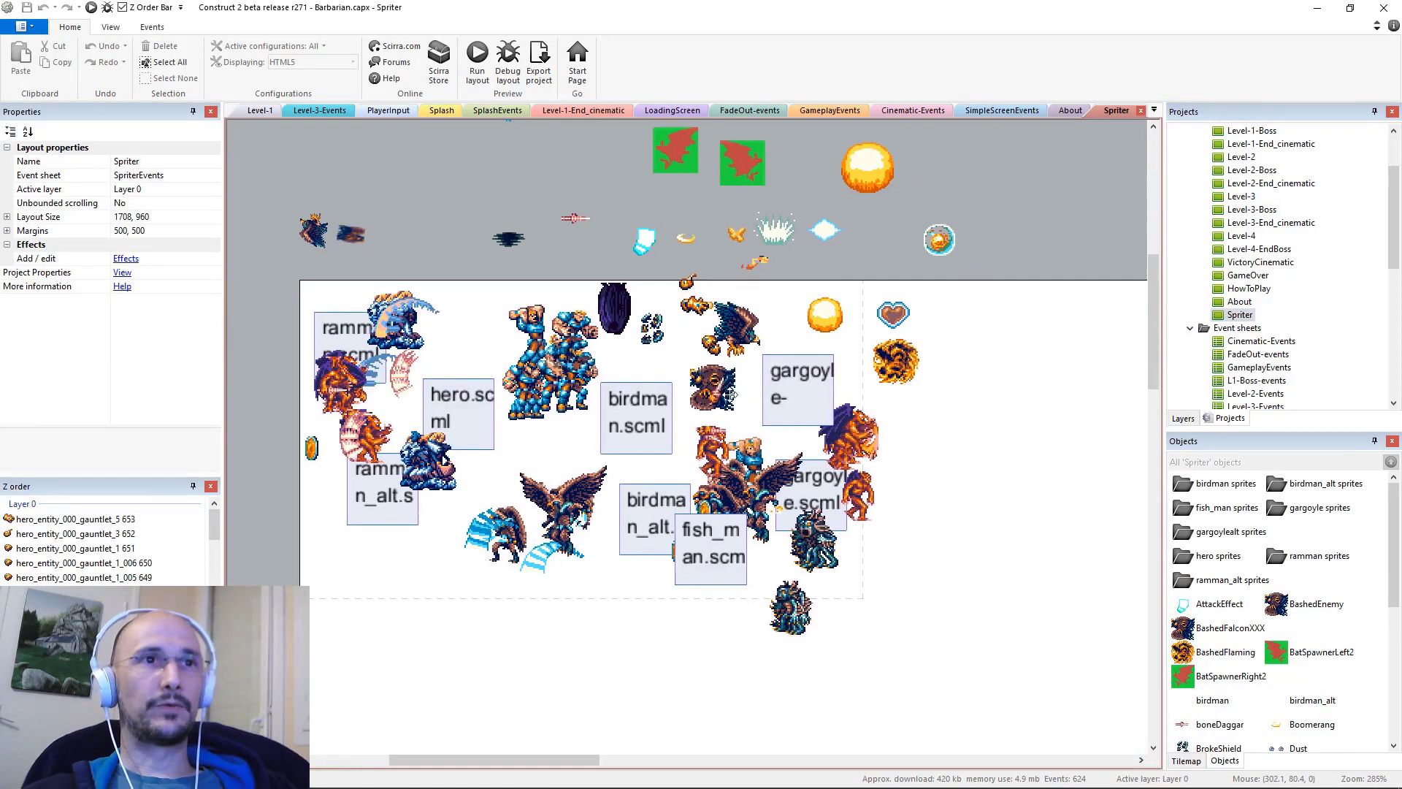
{"action": "scroll", "coordinate": [686, 415], "scroll_direction": "up", "scroll_amount": 5, "text": "ctrl"}
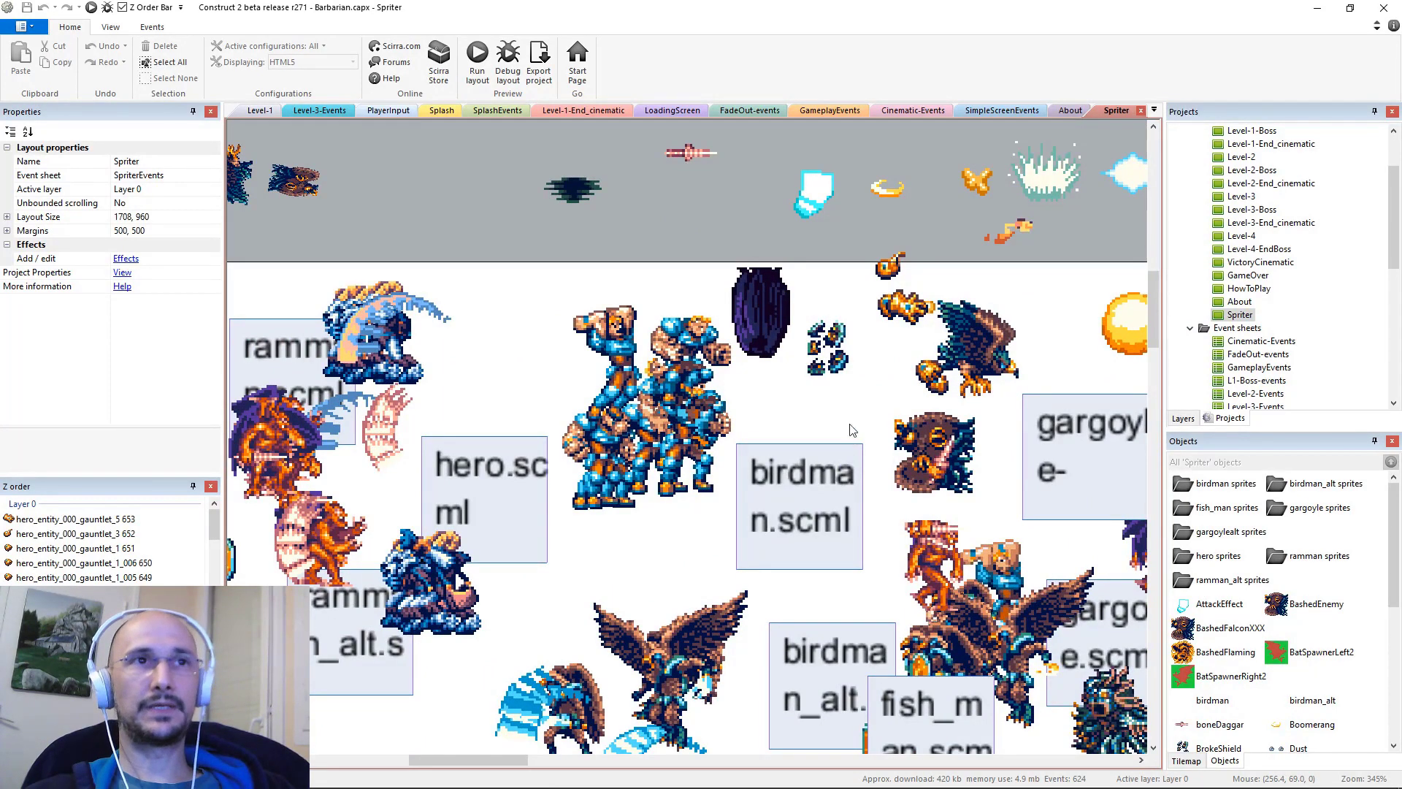
{"action": "left_click", "coordinate": [767, 332]}
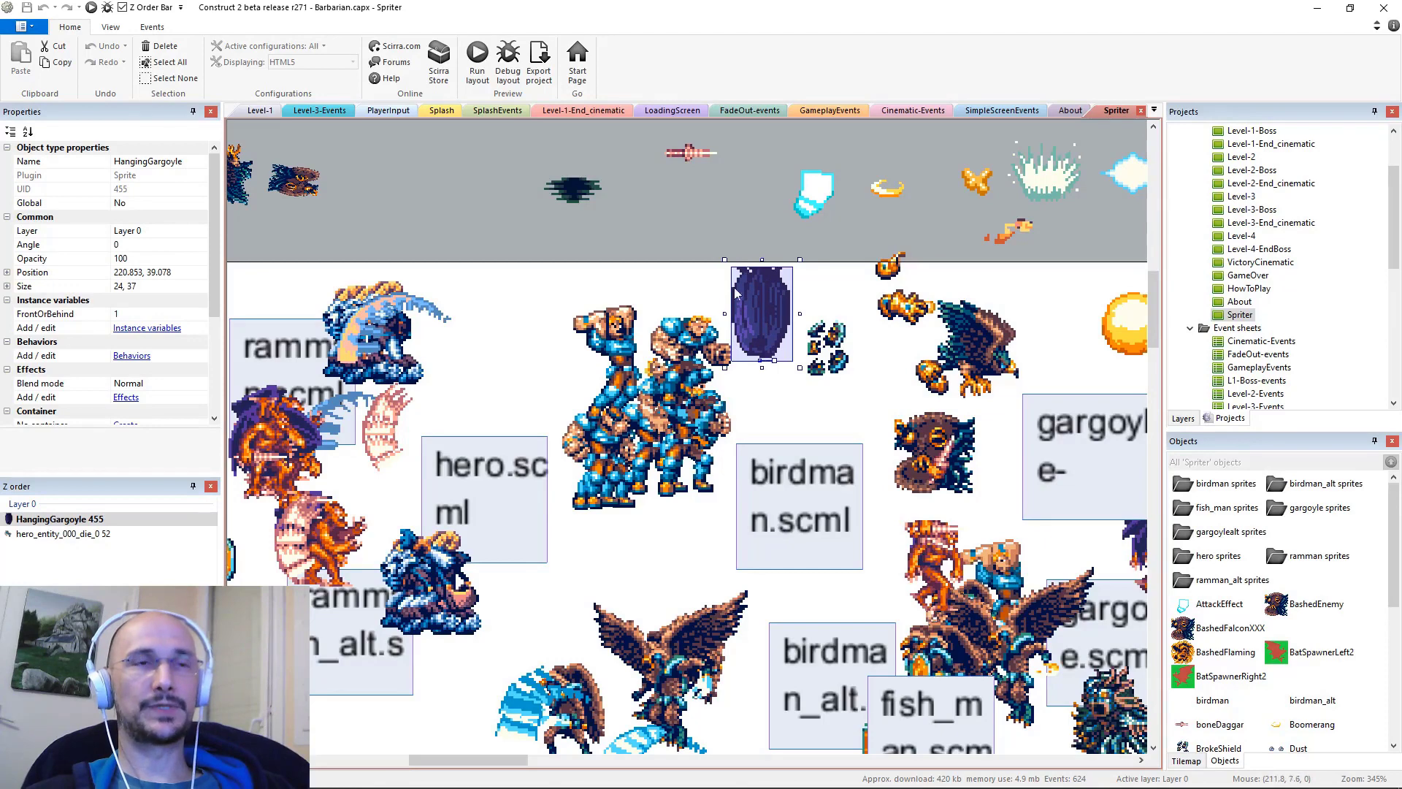
{"action": "middle_click_drag", "start_coordinate": [778, 502], "coordinate": [829, 392]}
{"action": "scroll", "coordinate": [750, 465], "scroll_direction": "down", "scroll_amount": 2, "text": "ctrl"}
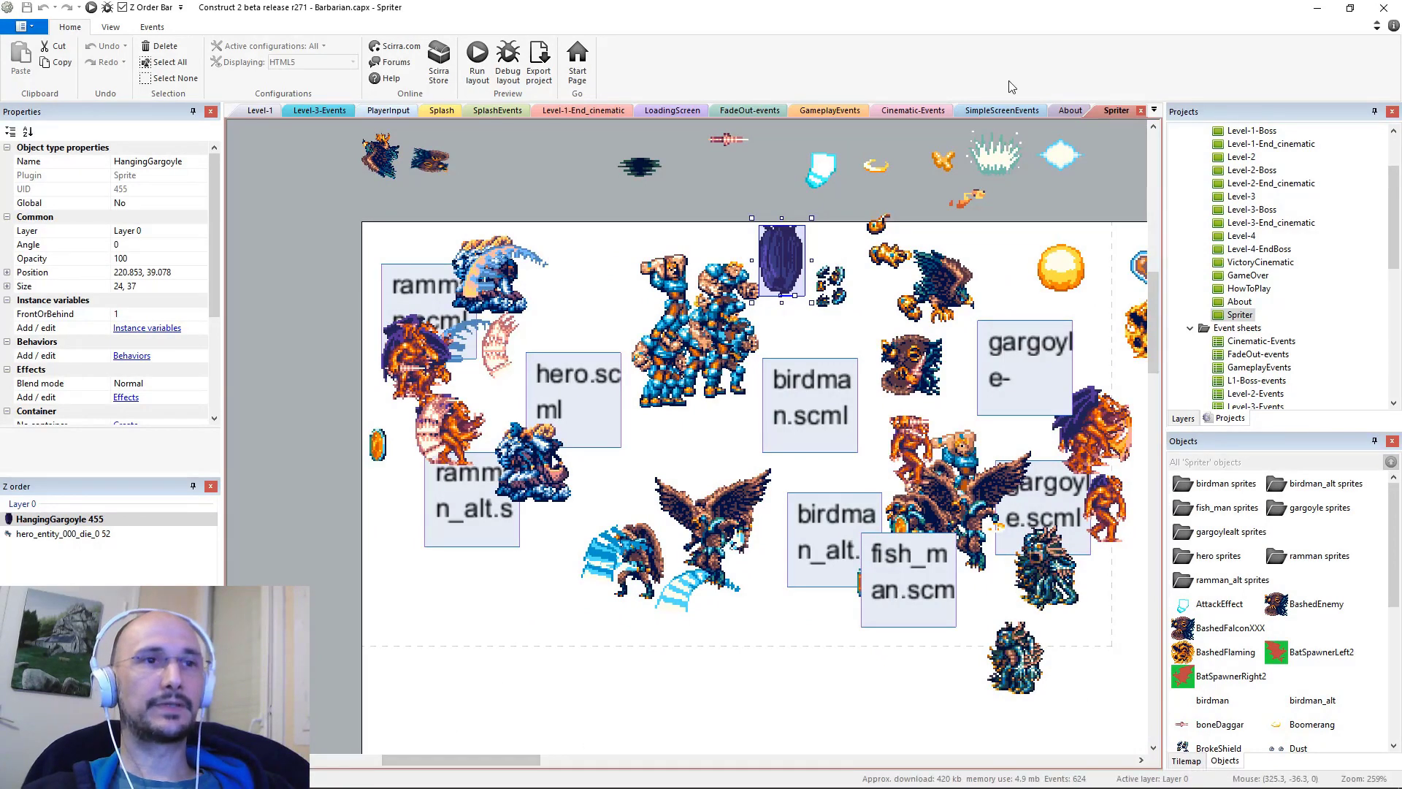
Switch to the Spriter application and open the recent project hero.scml from the Barbarian hero folder.
{"action": "left_click", "coordinate": [1320, 10]}
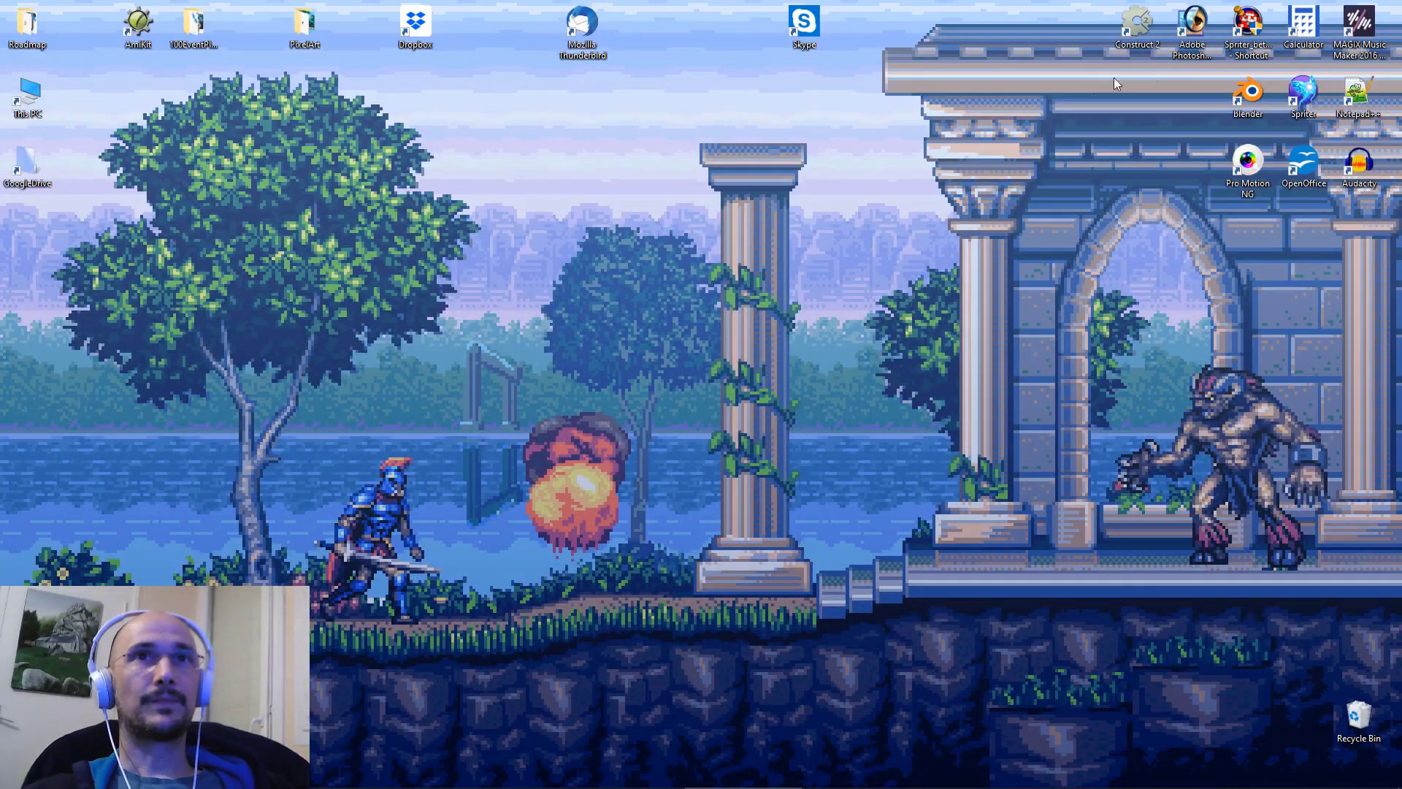
{"action": "double_click", "coordinate": [1304, 99]}
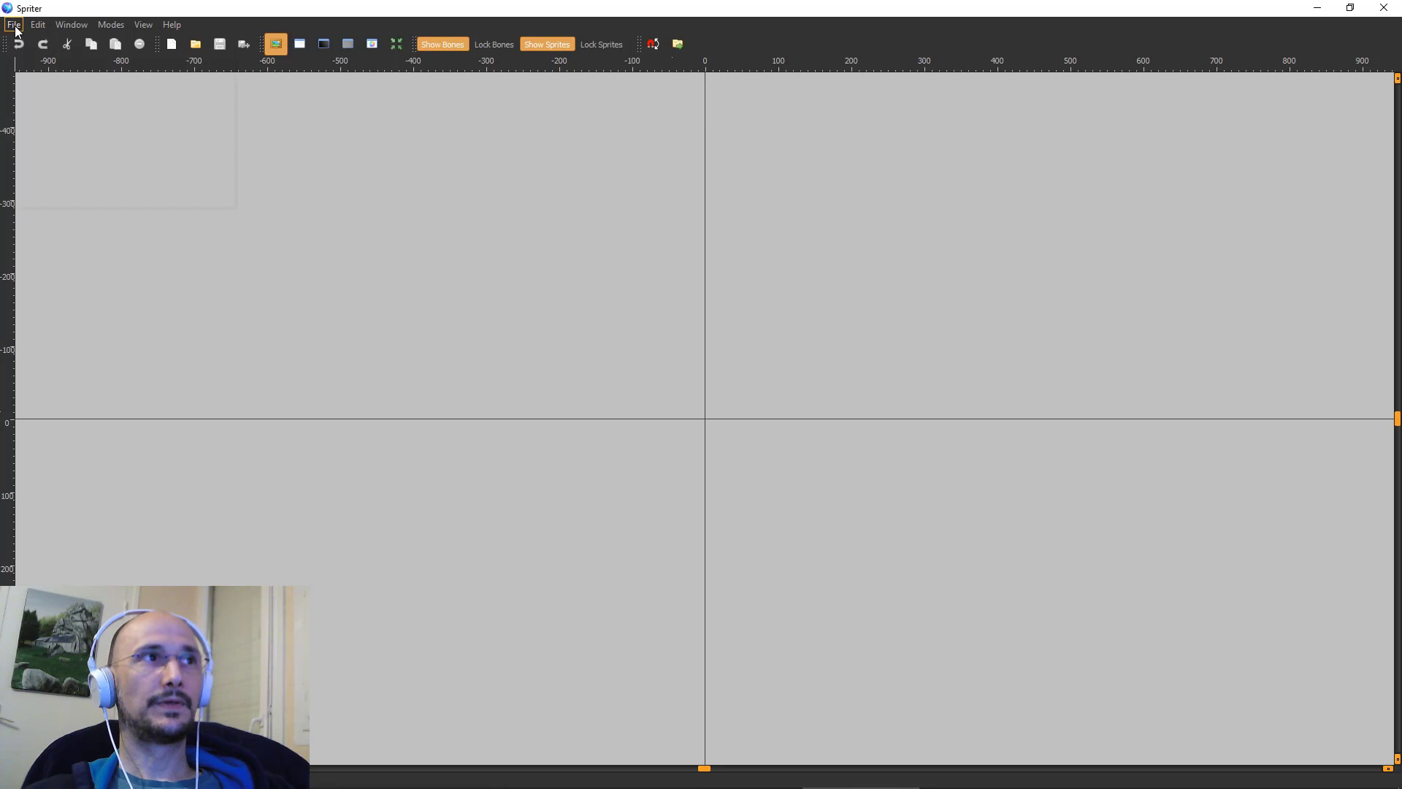
{"action": "left_click", "coordinate": [14, 25]}
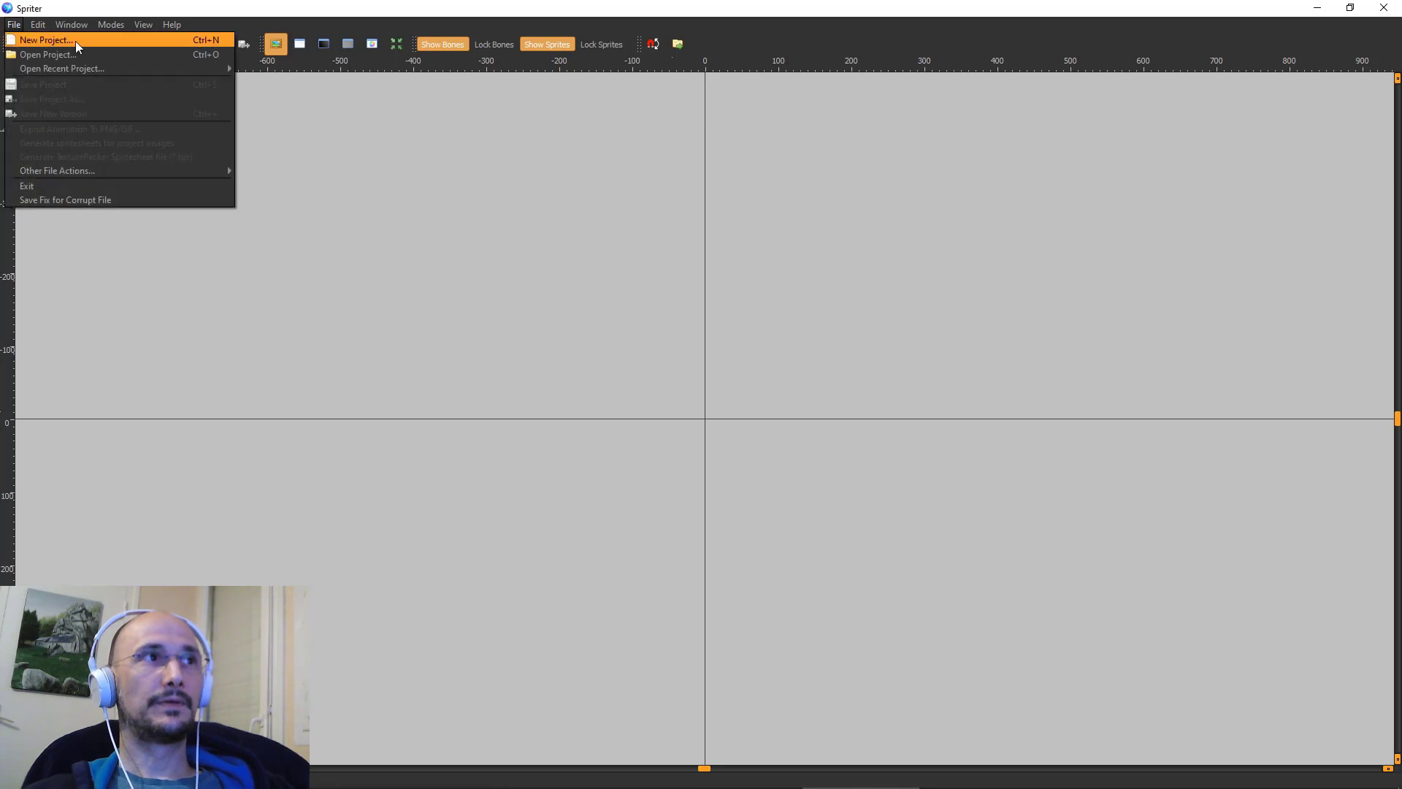
{"action": "mouse_move", "coordinate": [80, 69]}
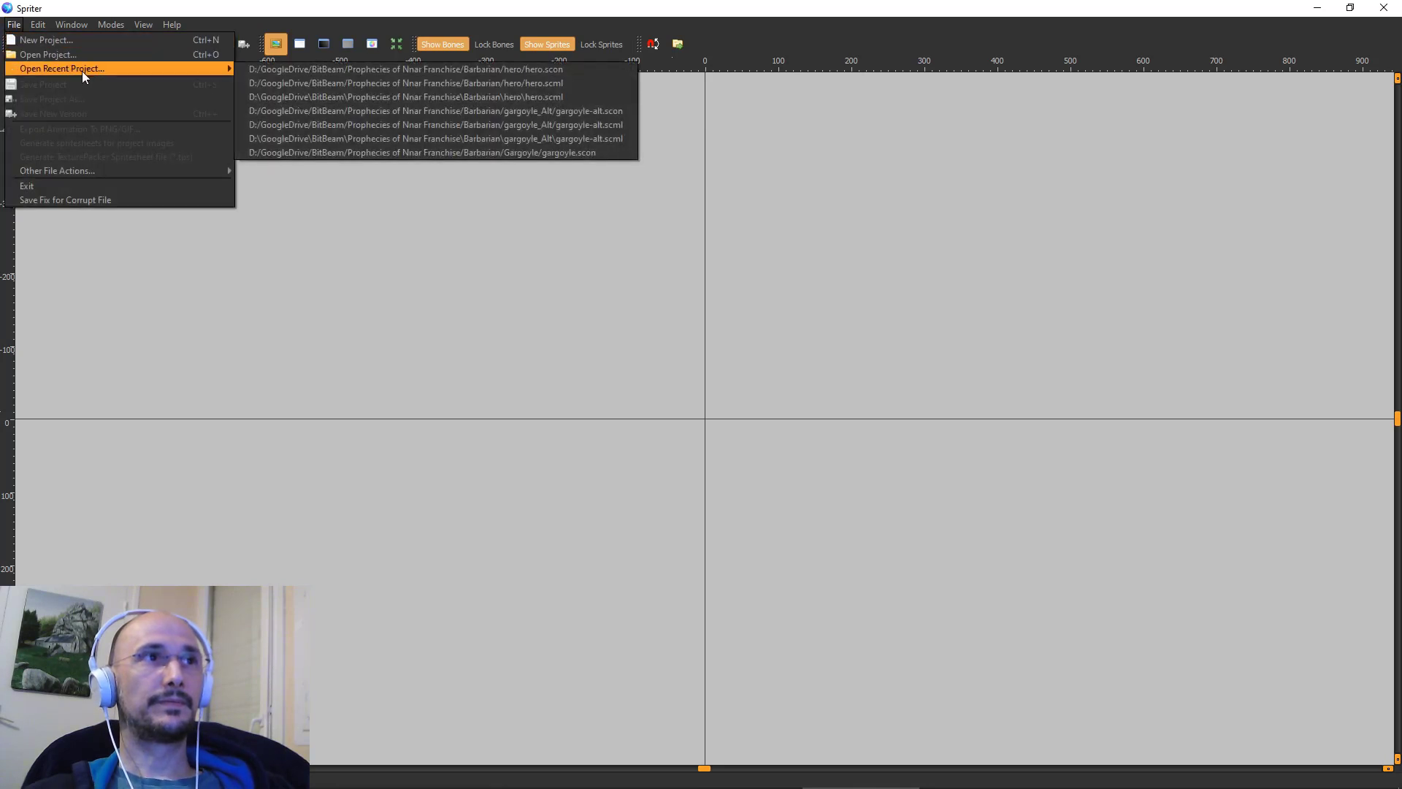
{"action": "left_click", "coordinate": [431, 82]}
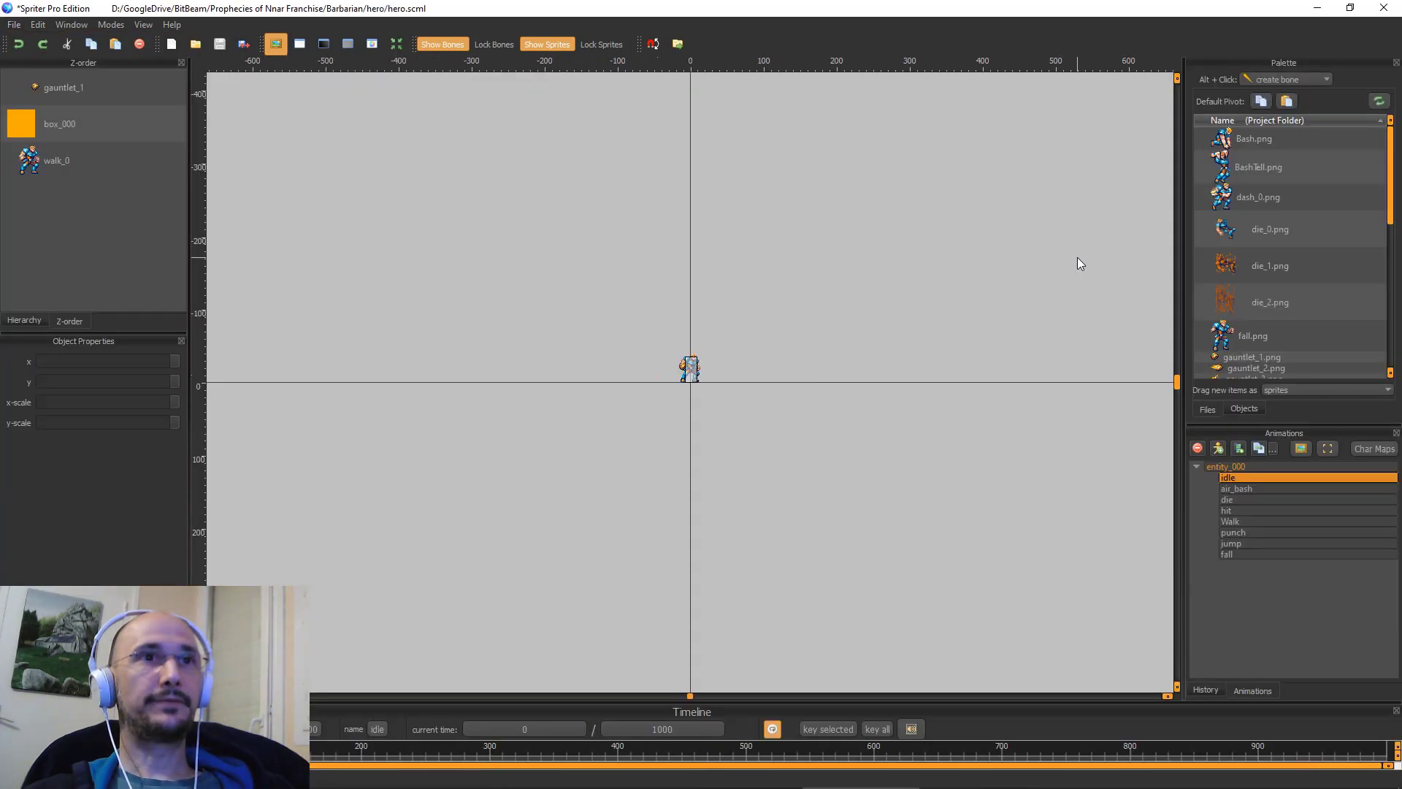
Examine the hero's idle pose up close, including the box_000 object overlaid on the body sprite.
{"action": "scroll", "coordinate": [763, 379], "scroll_direction": "up", "scroll_amount": 10}
{"action": "middle_click_drag", "start_coordinate": [840, 389], "coordinate": [790, 618]}
{"action": "left_click", "coordinate": [450, 296]}
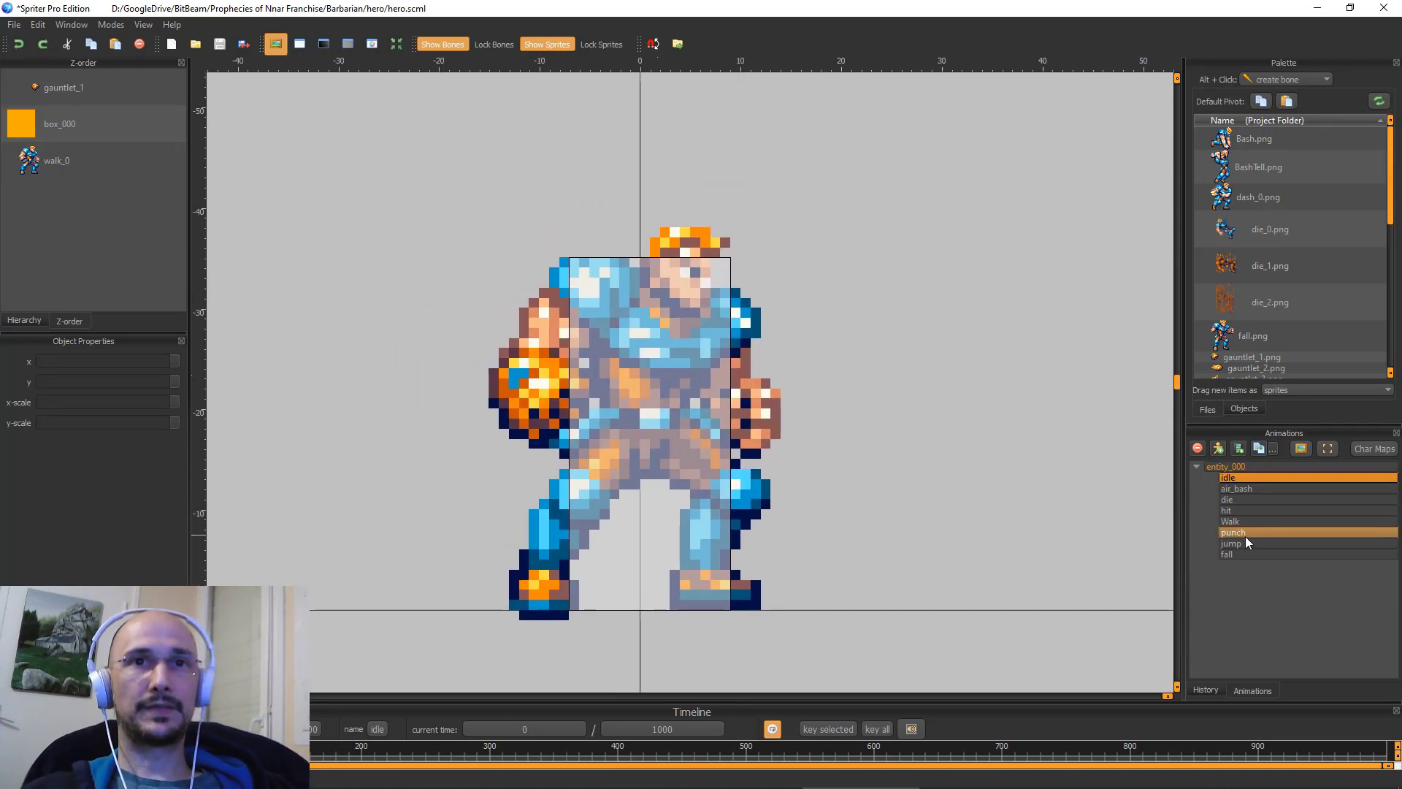
{"action": "left_click", "coordinate": [698, 327]}
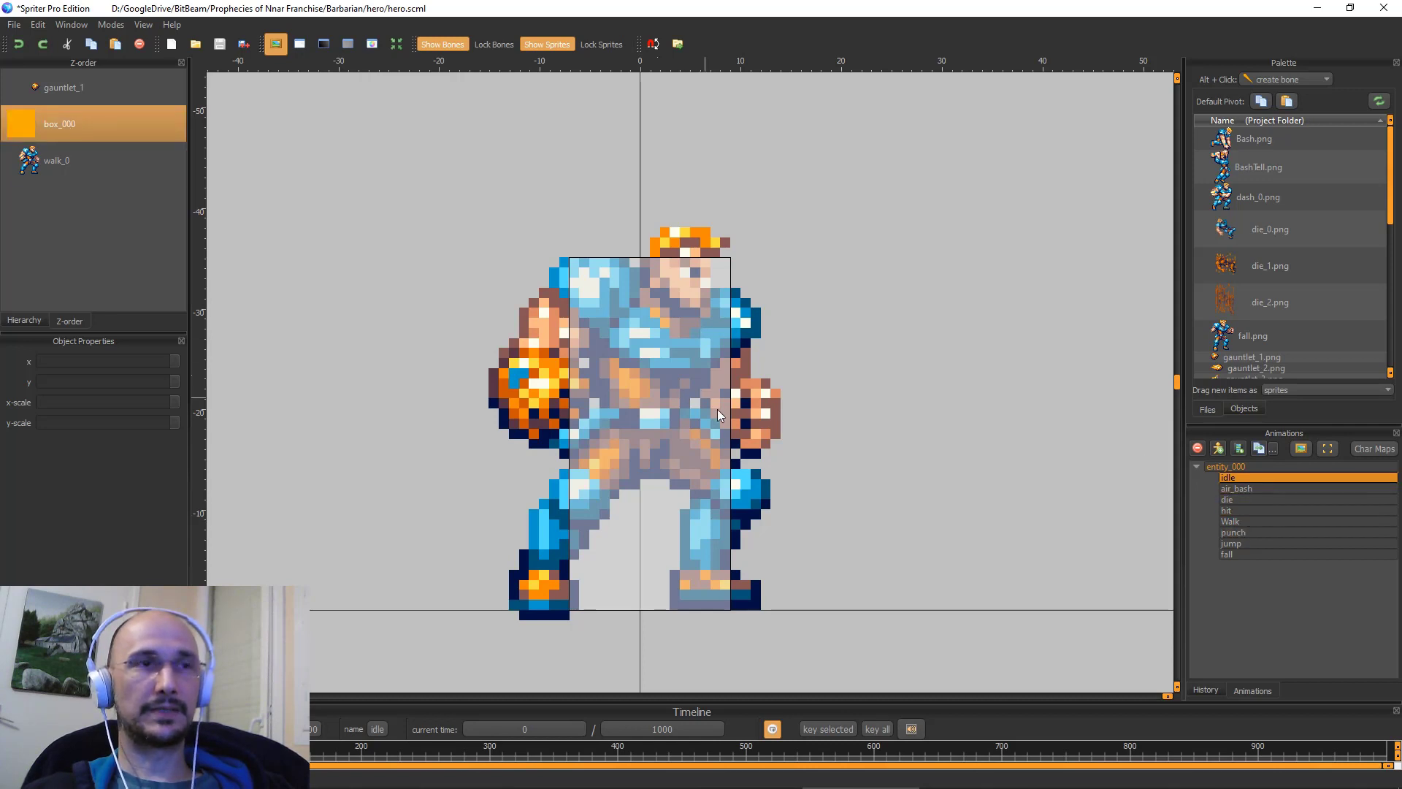
{"action": "middle_click_drag", "start_coordinate": [749, 418], "coordinate": [733, 392]}
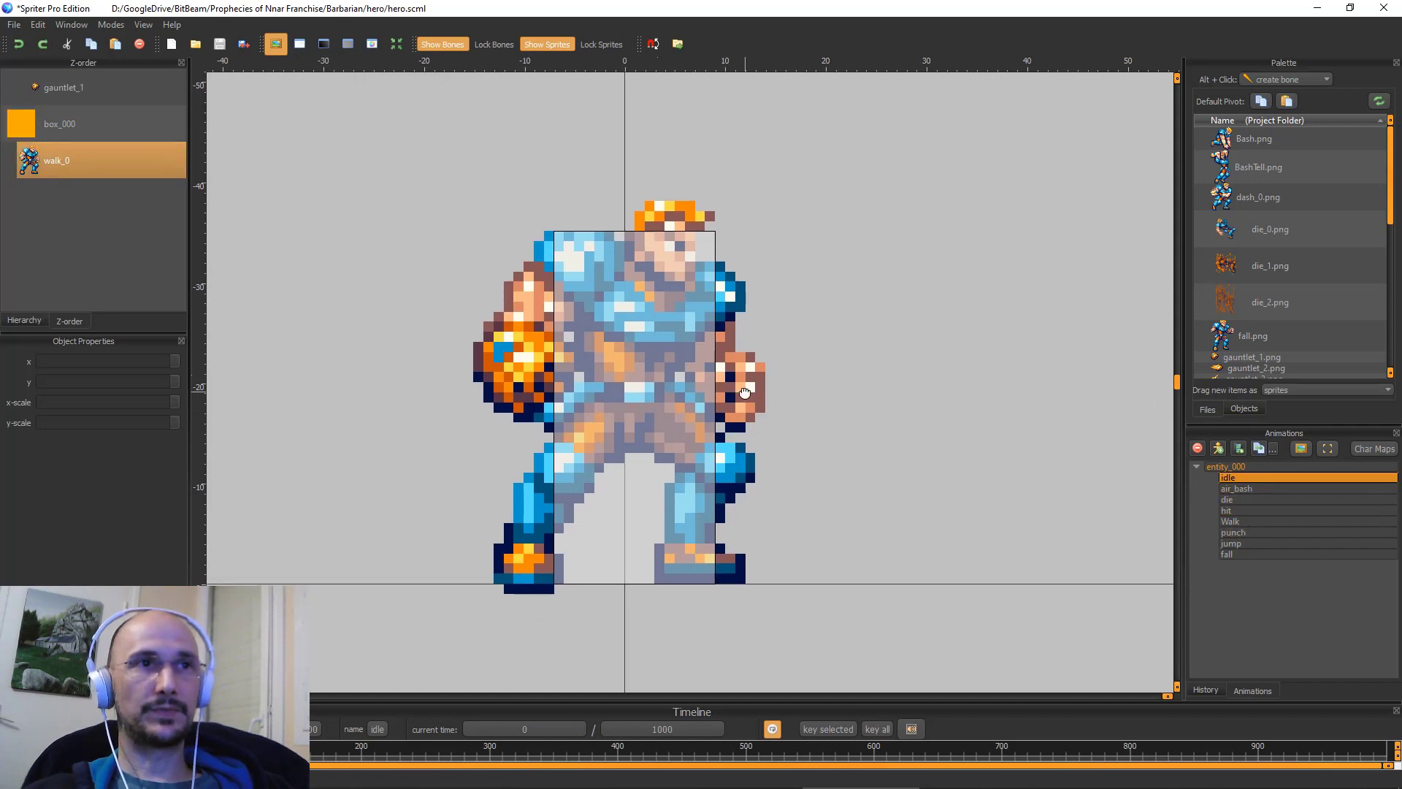
Look through the project's image files, selecting BashTell.png and walk_0.png.
{"action": "left_click", "coordinate": [1272, 165]}
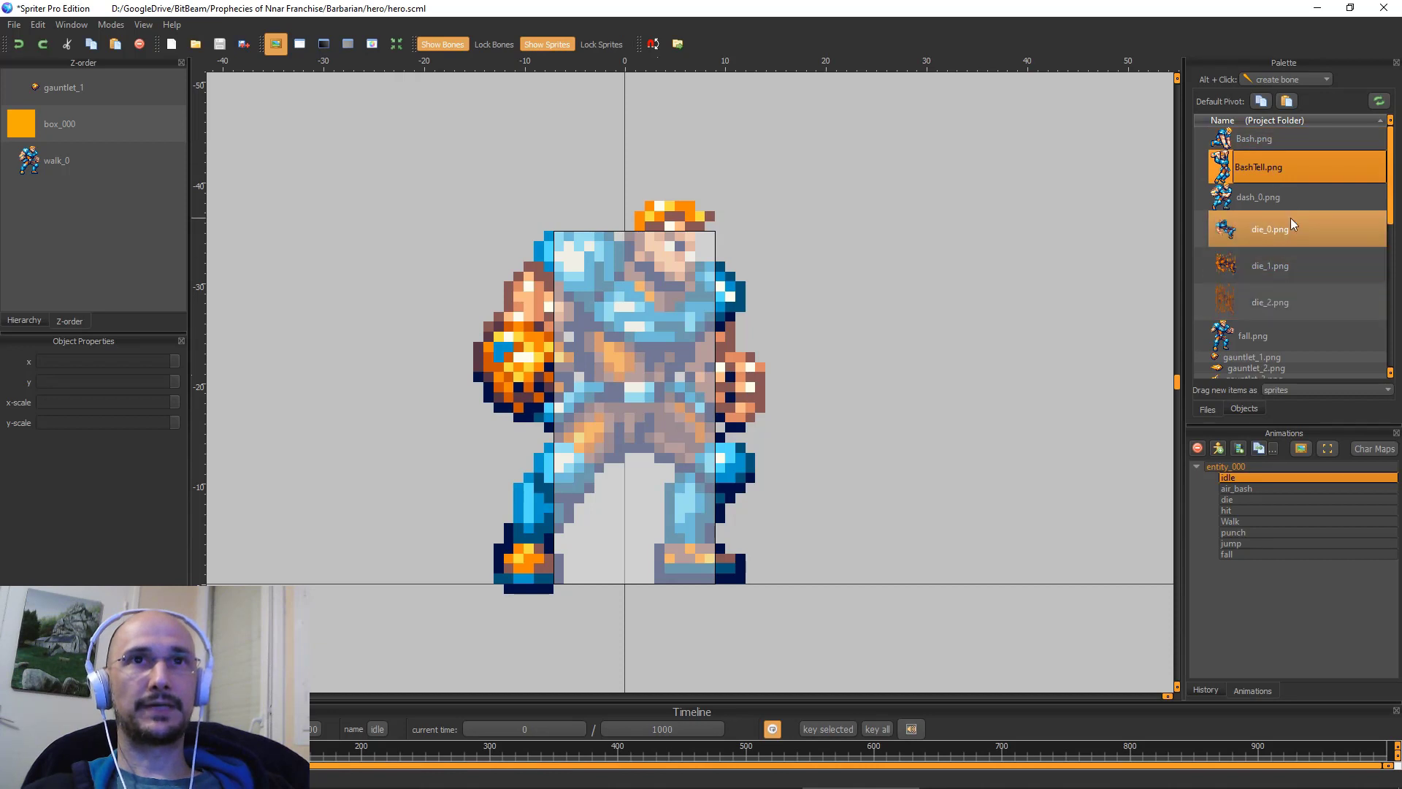
{"action": "scroll", "coordinate": [1265, 300], "scroll_direction": "down", "scroll_amount": 5}
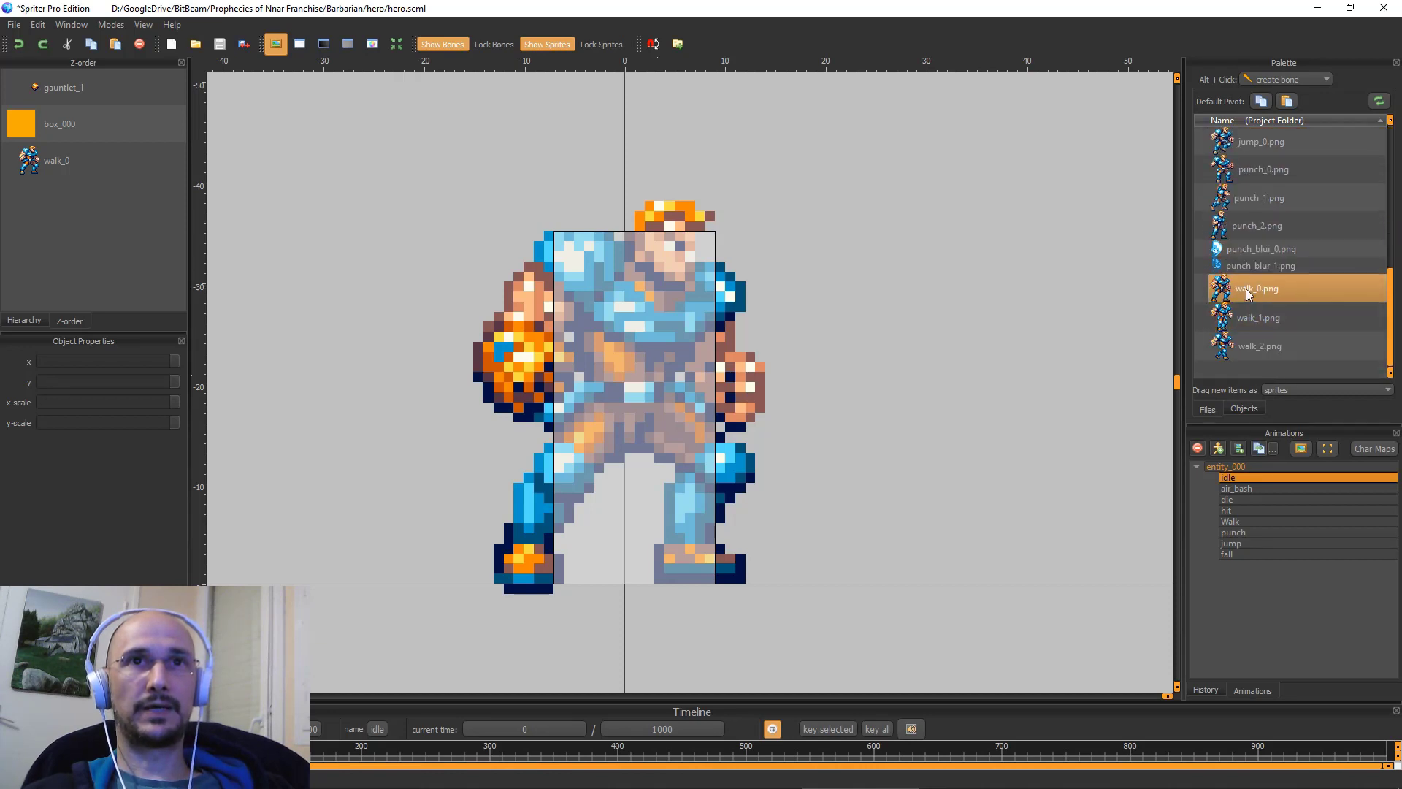
{"action": "left_click", "coordinate": [1246, 289]}
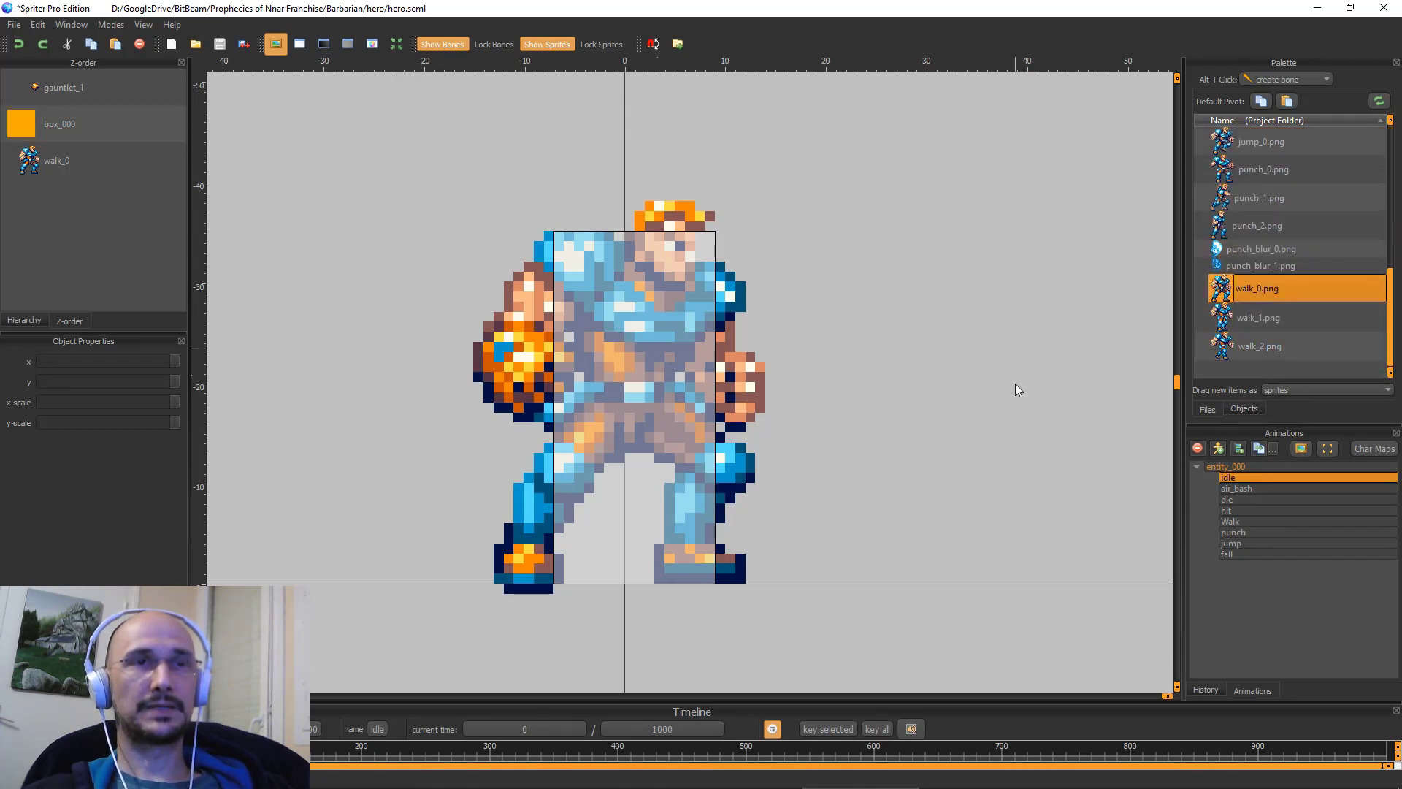
View the hero's air_bash, Walk, punch and jump animations, and return to air_bash.
{"action": "left_click", "coordinate": [1246, 488]}
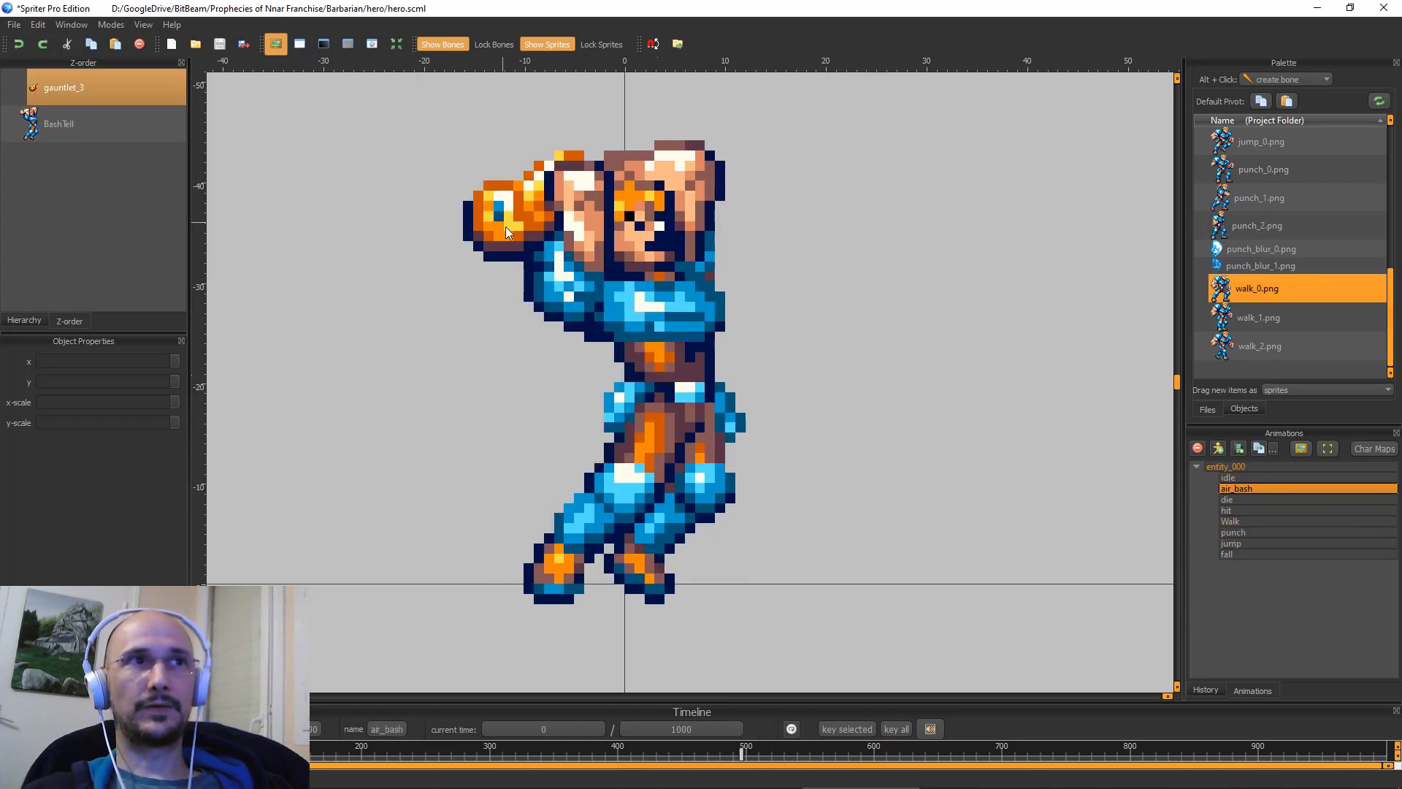
{"action": "left_click", "coordinate": [1231, 521]}
{"action": "left_click", "coordinate": [1234, 534]}
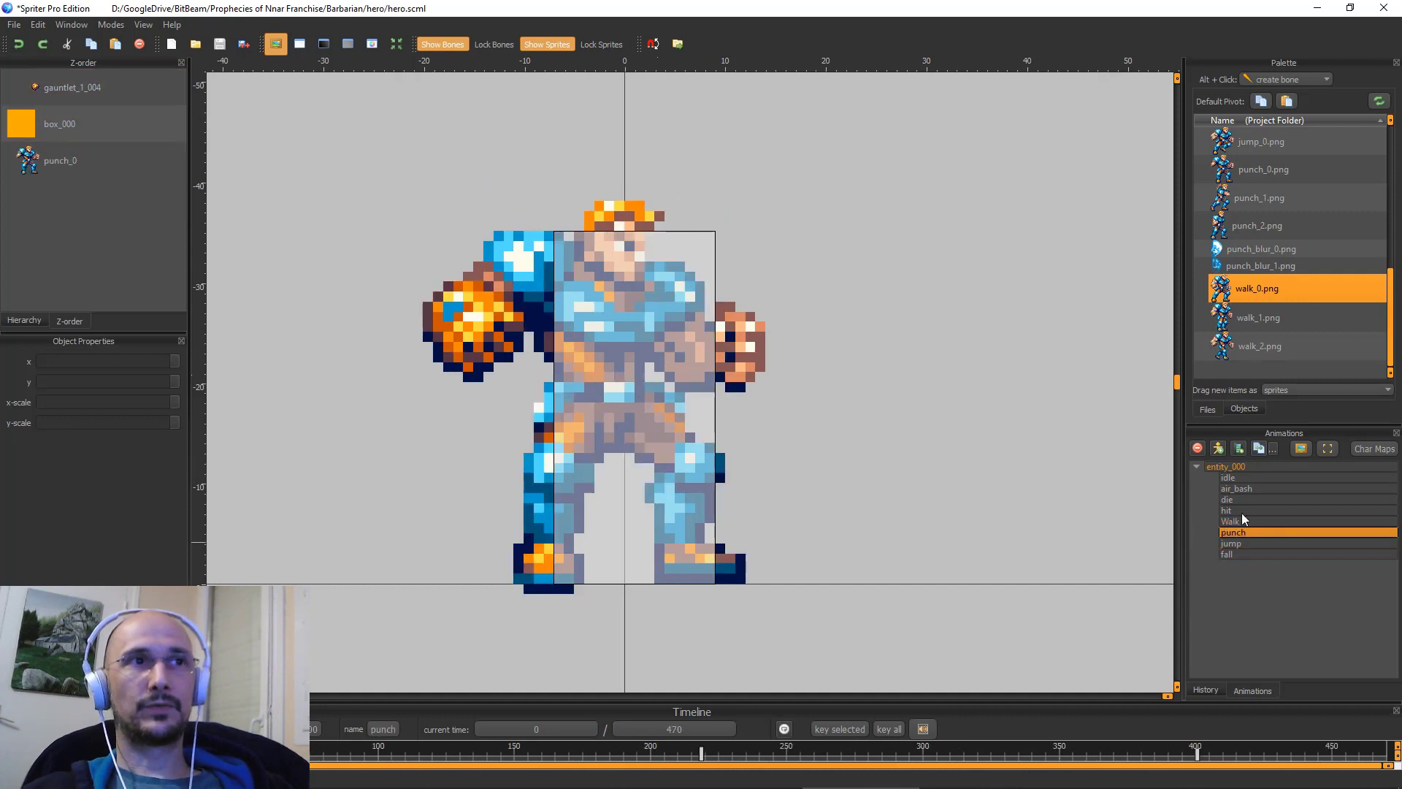
{"action": "left_click", "coordinate": [1251, 544]}
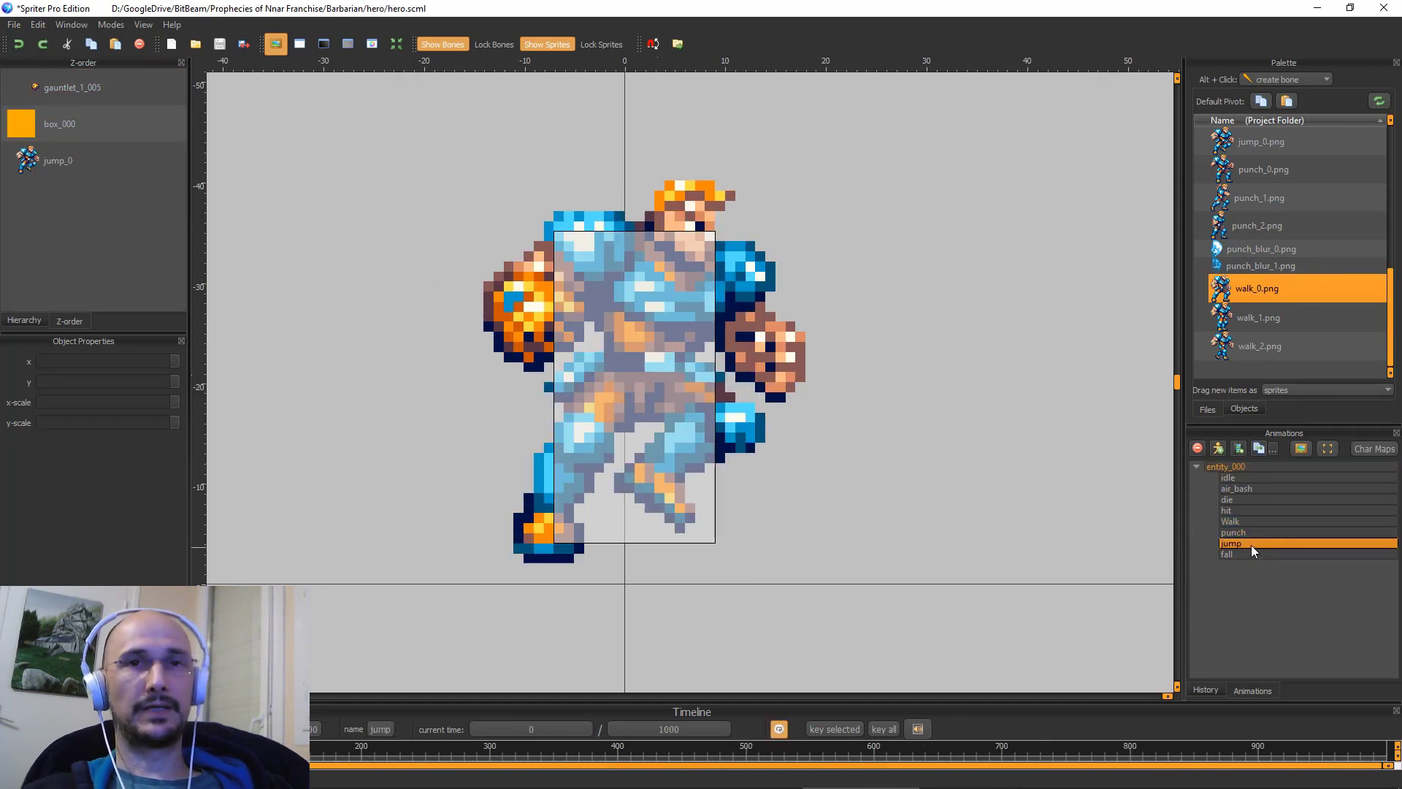
{"action": "left_click", "coordinate": [1242, 483]}
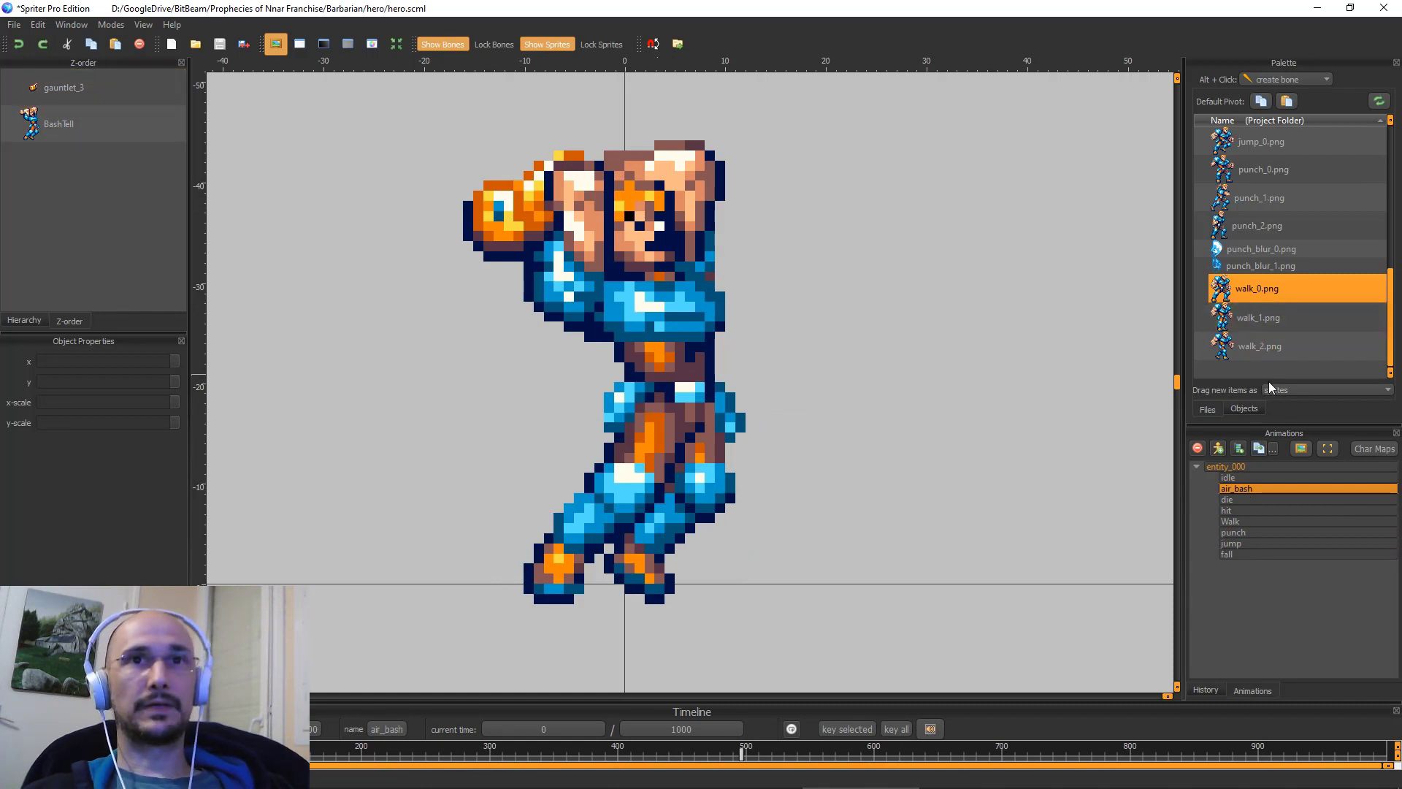
Apply the no_gauntlet character map to the hero, deactivate it again and close the character maps.
{"action": "left_click", "coordinate": [1391, 443]}
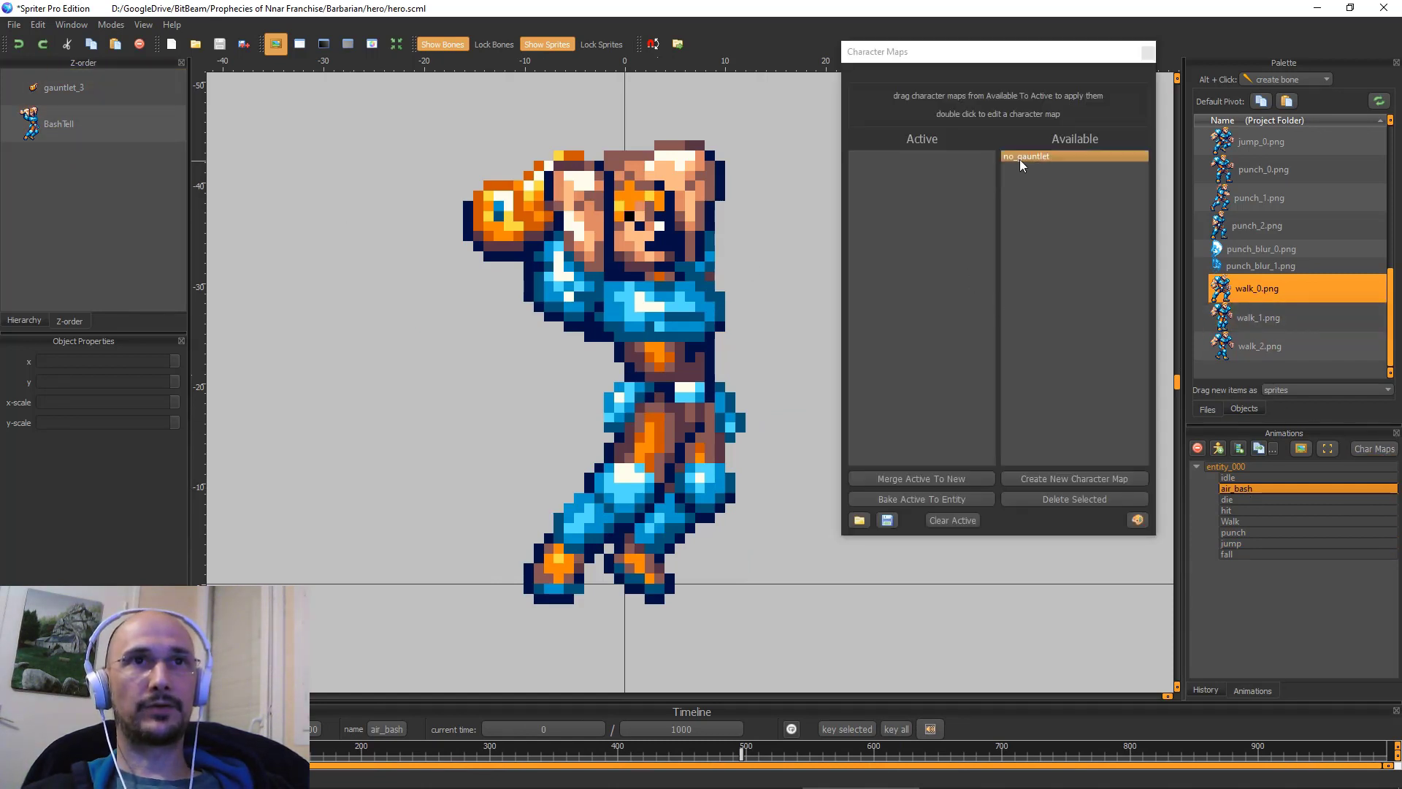
{"action": "left_click_drag", "start_coordinate": [1019, 159], "coordinate": [942, 192]}
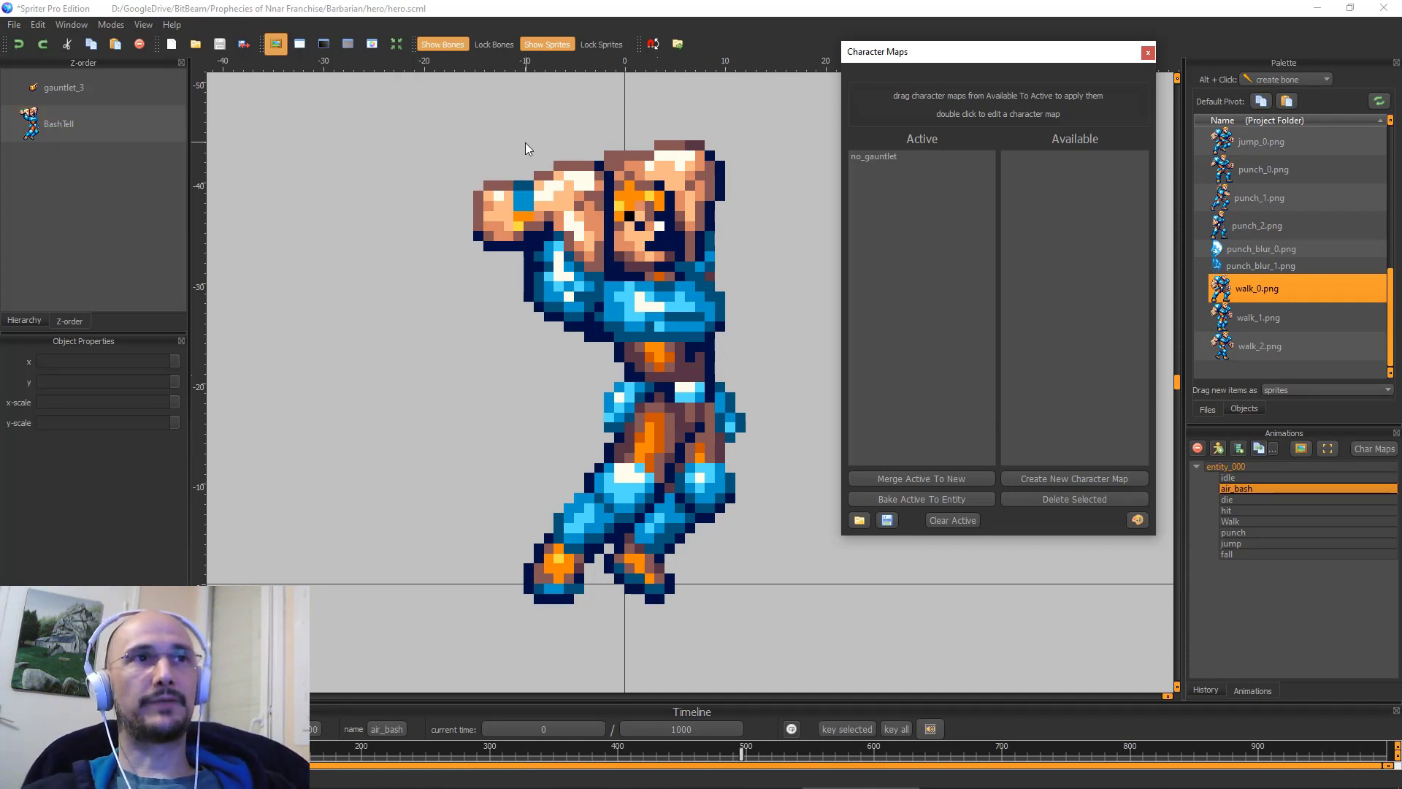
{"action": "left_click_drag", "start_coordinate": [862, 156], "coordinate": [866, 190]}
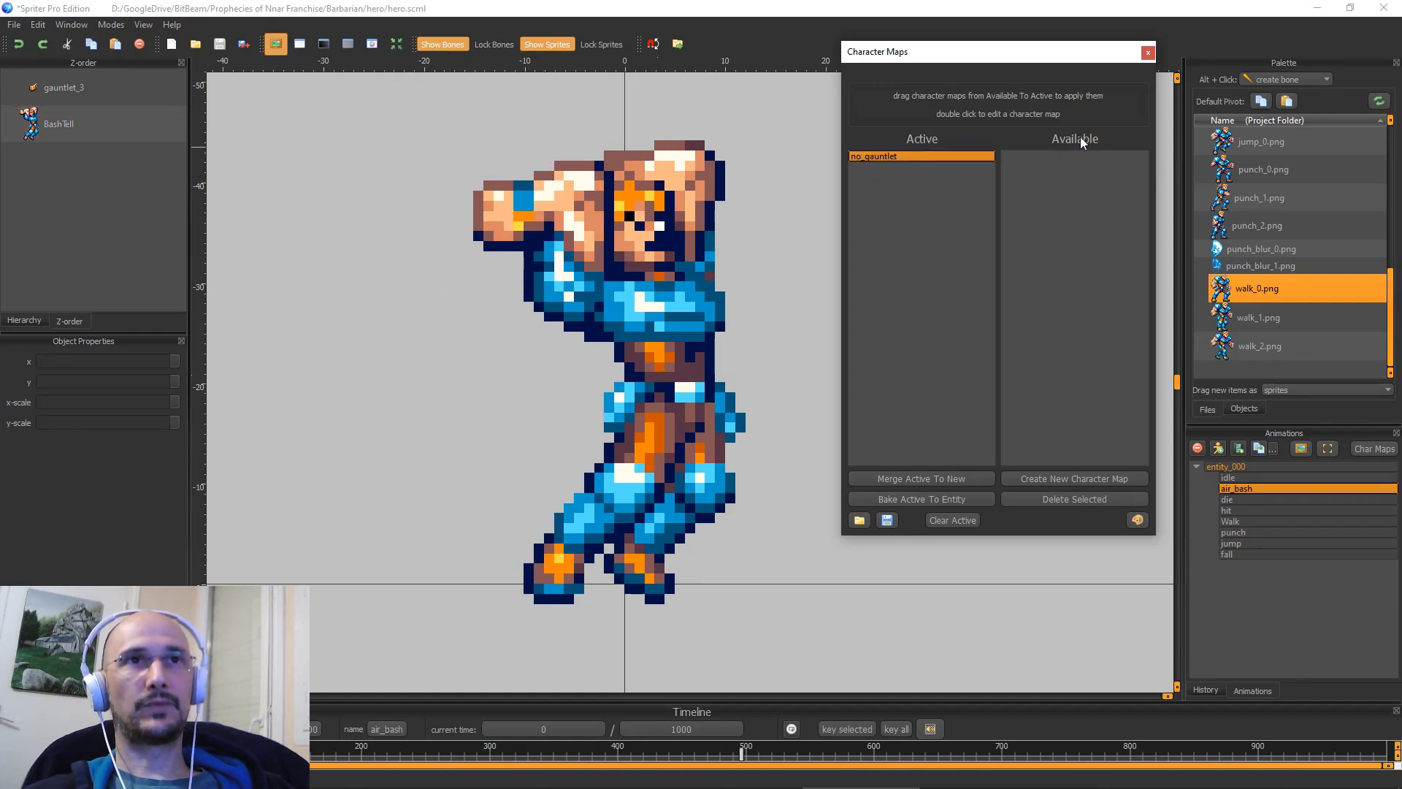
{"action": "left_click_drag", "start_coordinate": [883, 155], "coordinate": [1080, 168]}
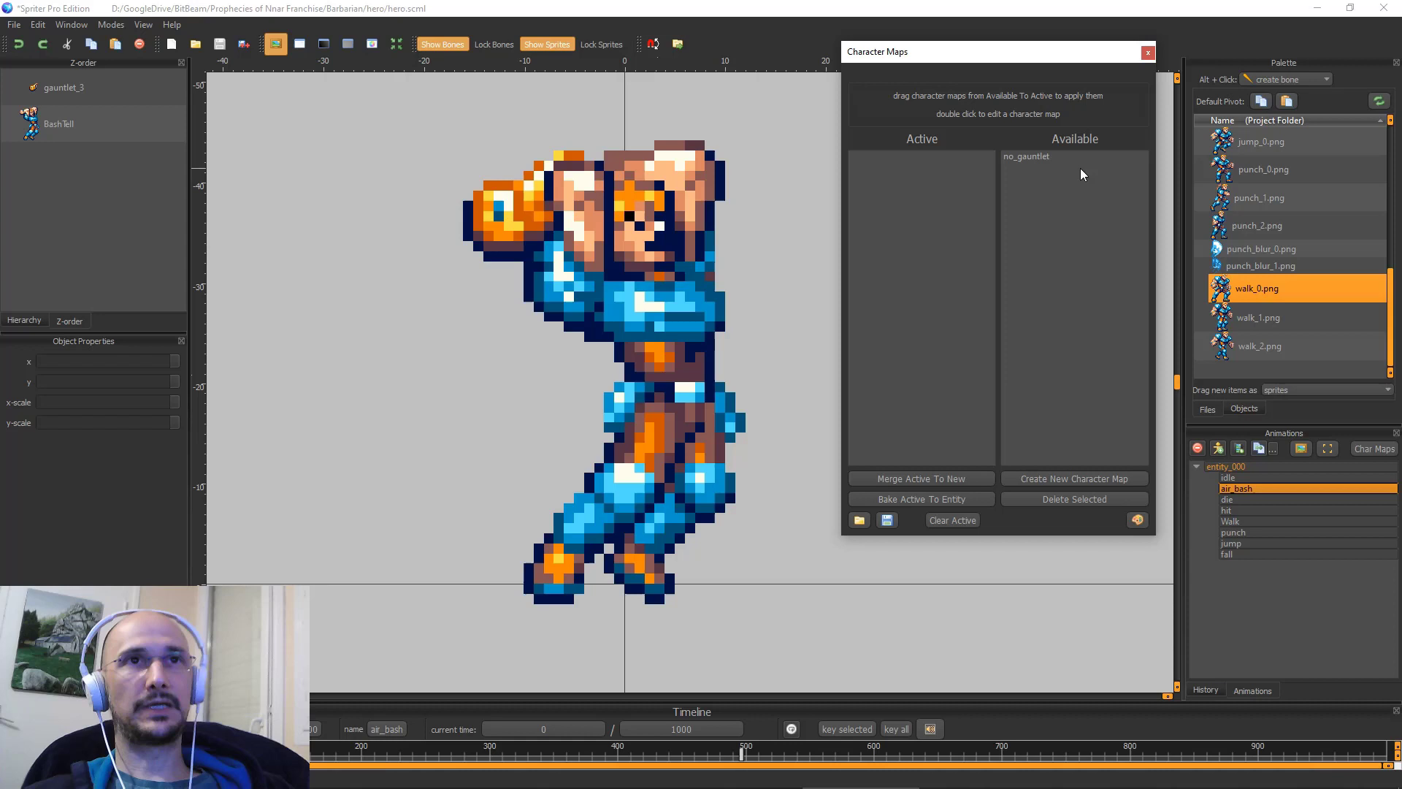
{"action": "left_click", "coordinate": [1148, 52]}
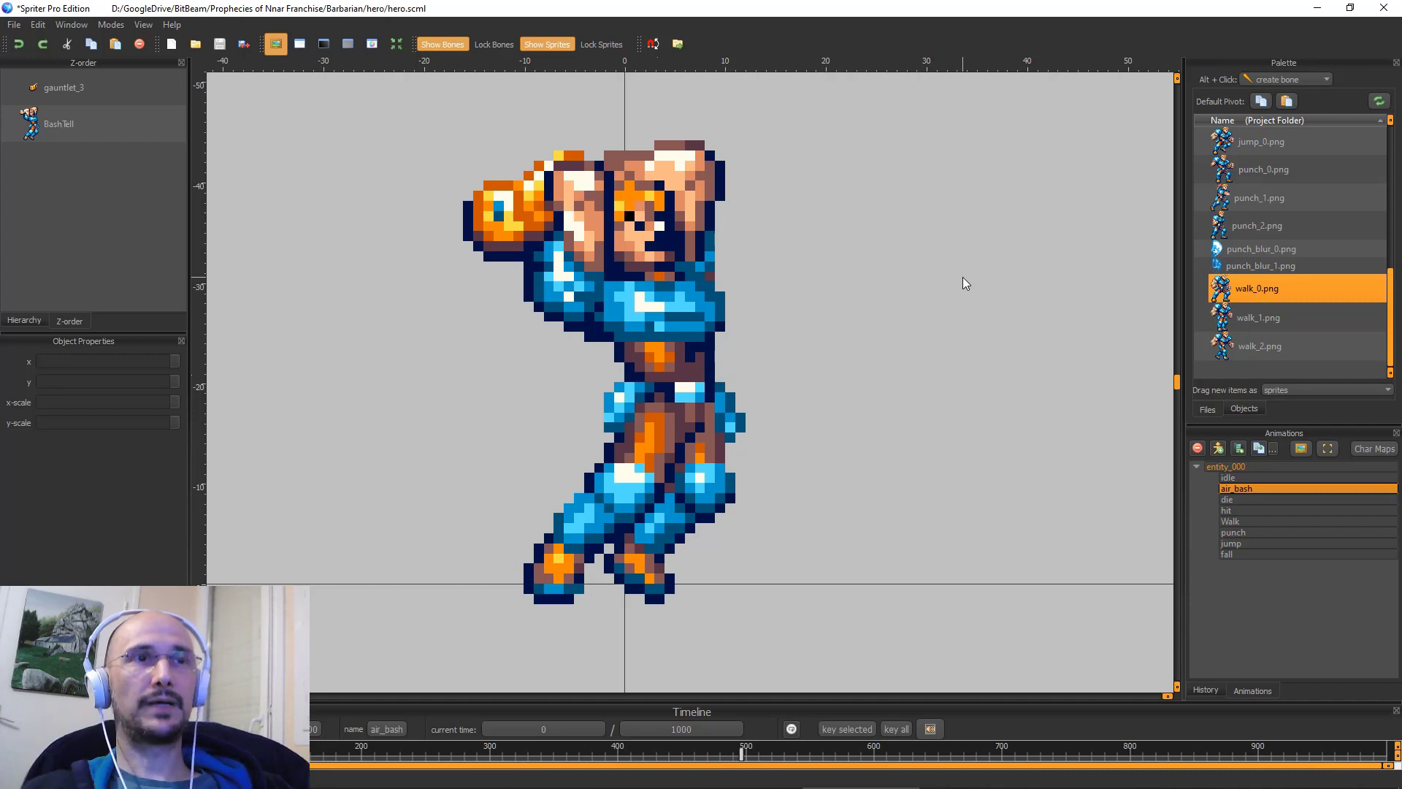
{"action": "mouse_move", "coordinate": [734, 787]}
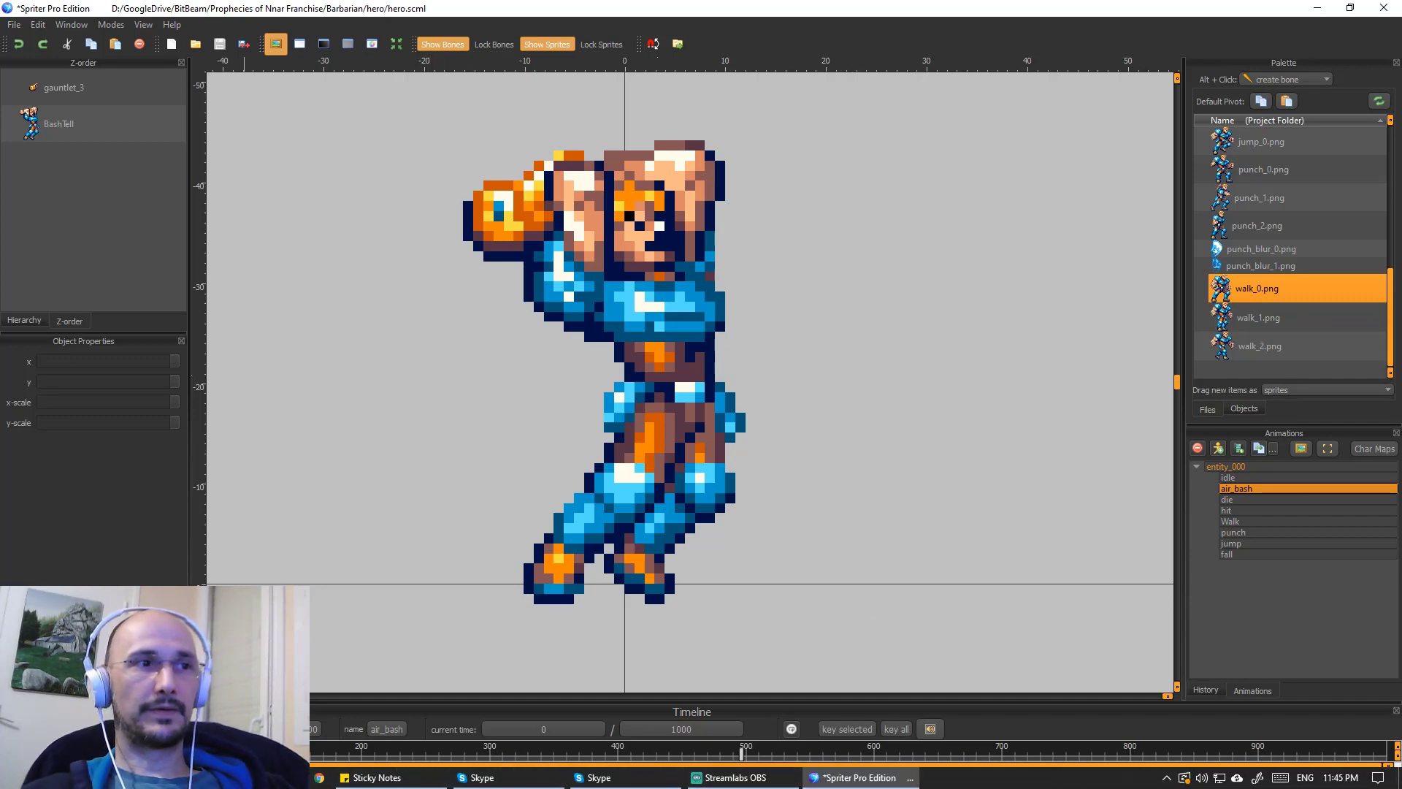
Switch to Construct 2 and inspect the boneDaggar and gargoylealt walk sprites on the Spriter layout.
{"action": "left_click", "coordinate": [287, 780]}
{"action": "middle_click_drag", "start_coordinate": [785, 428], "coordinate": [749, 479]}
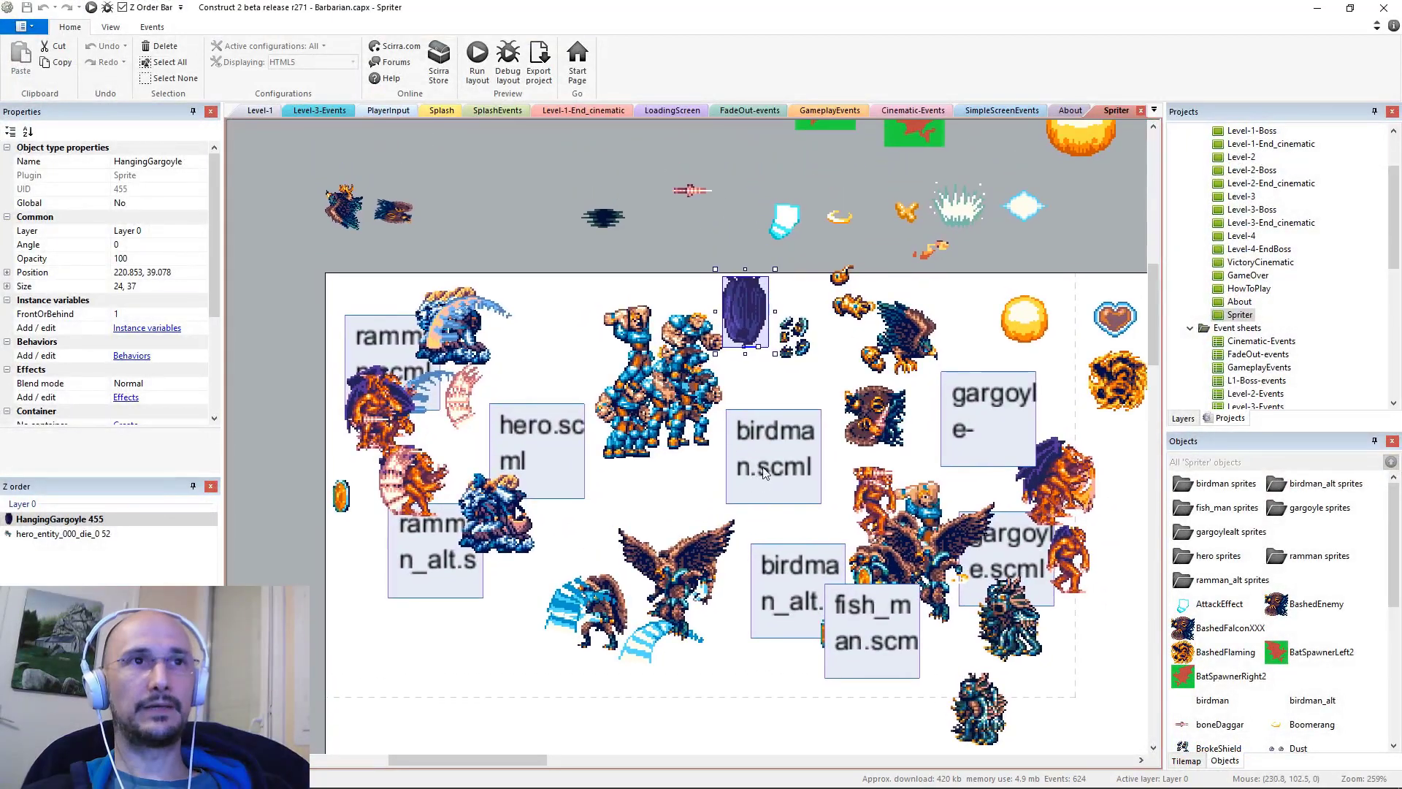
{"action": "left_click", "coordinate": [691, 192]}
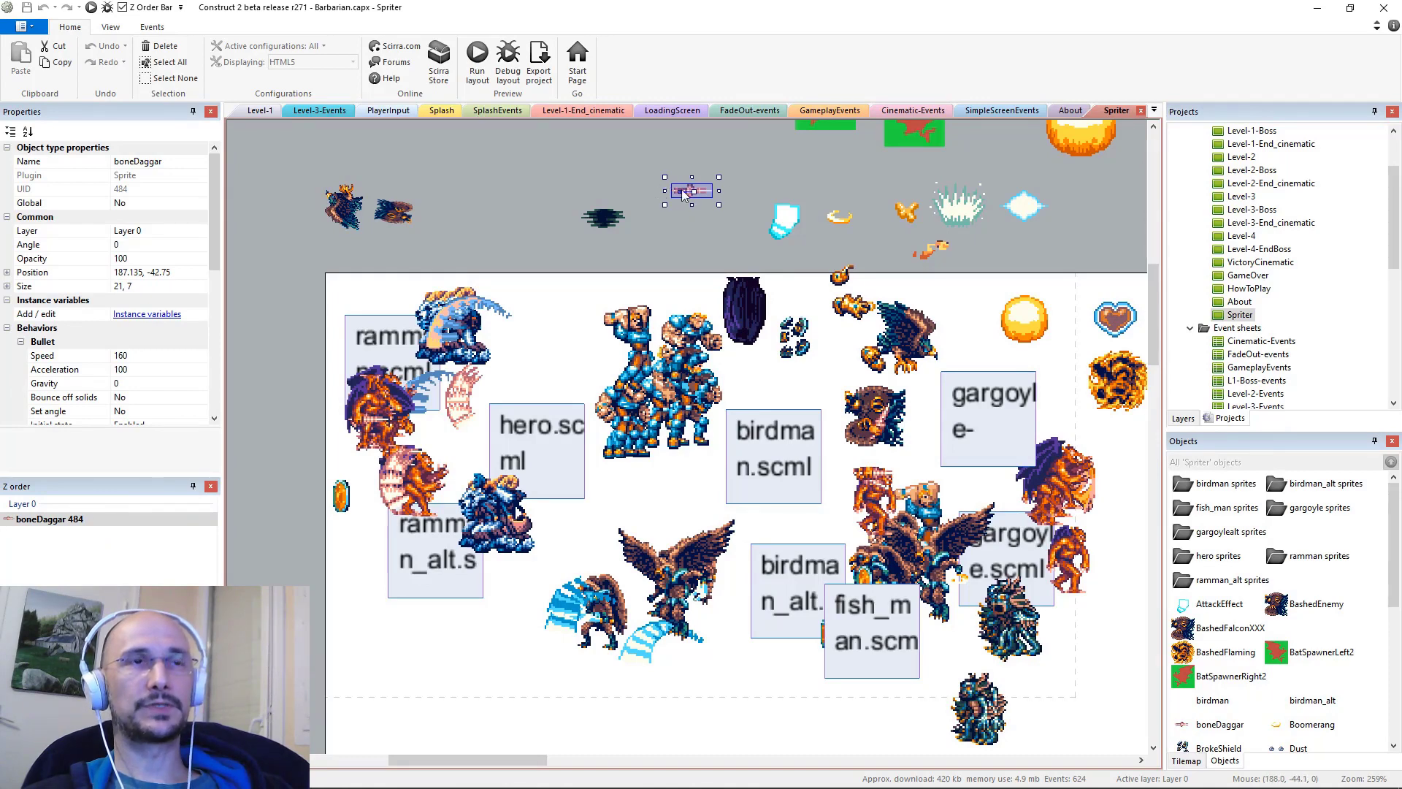
{"action": "left_click", "coordinate": [669, 219]}
{"action": "left_click", "coordinate": [693, 189]}
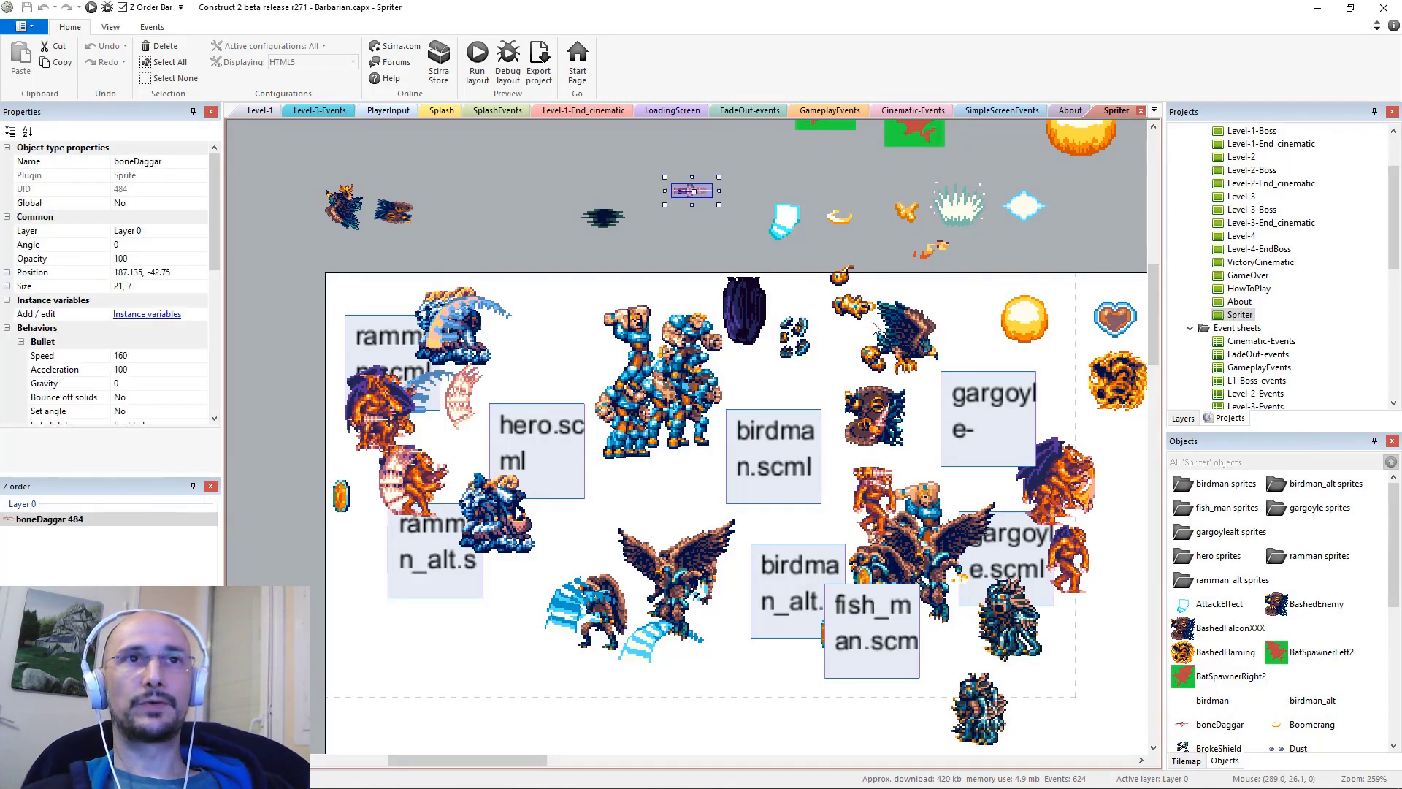
{"action": "left_click", "coordinate": [864, 494]}
{"action": "left_click", "coordinate": [865, 509]}
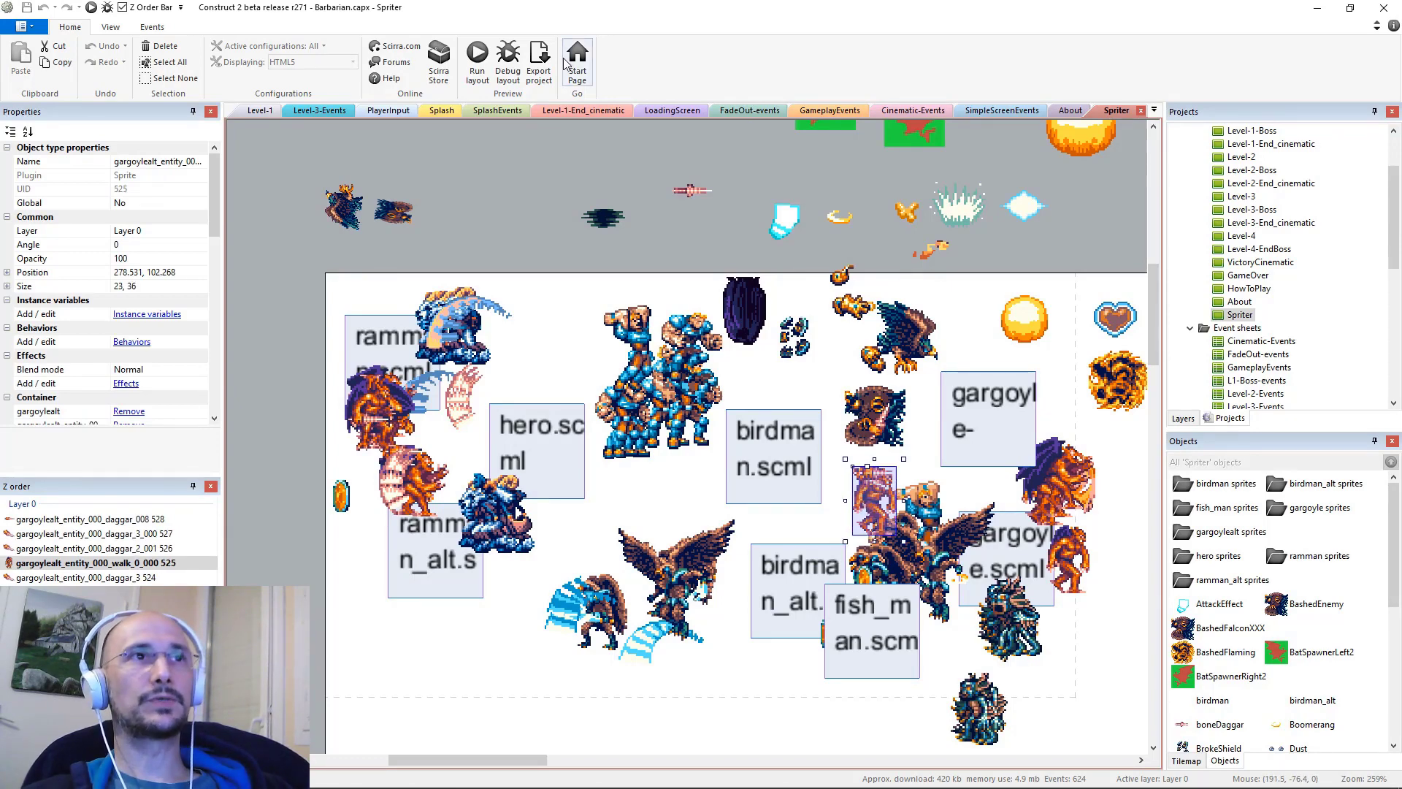
Open the Level-4 layout and preview it in the browser.
{"action": "double_click", "coordinate": [1241, 236]}
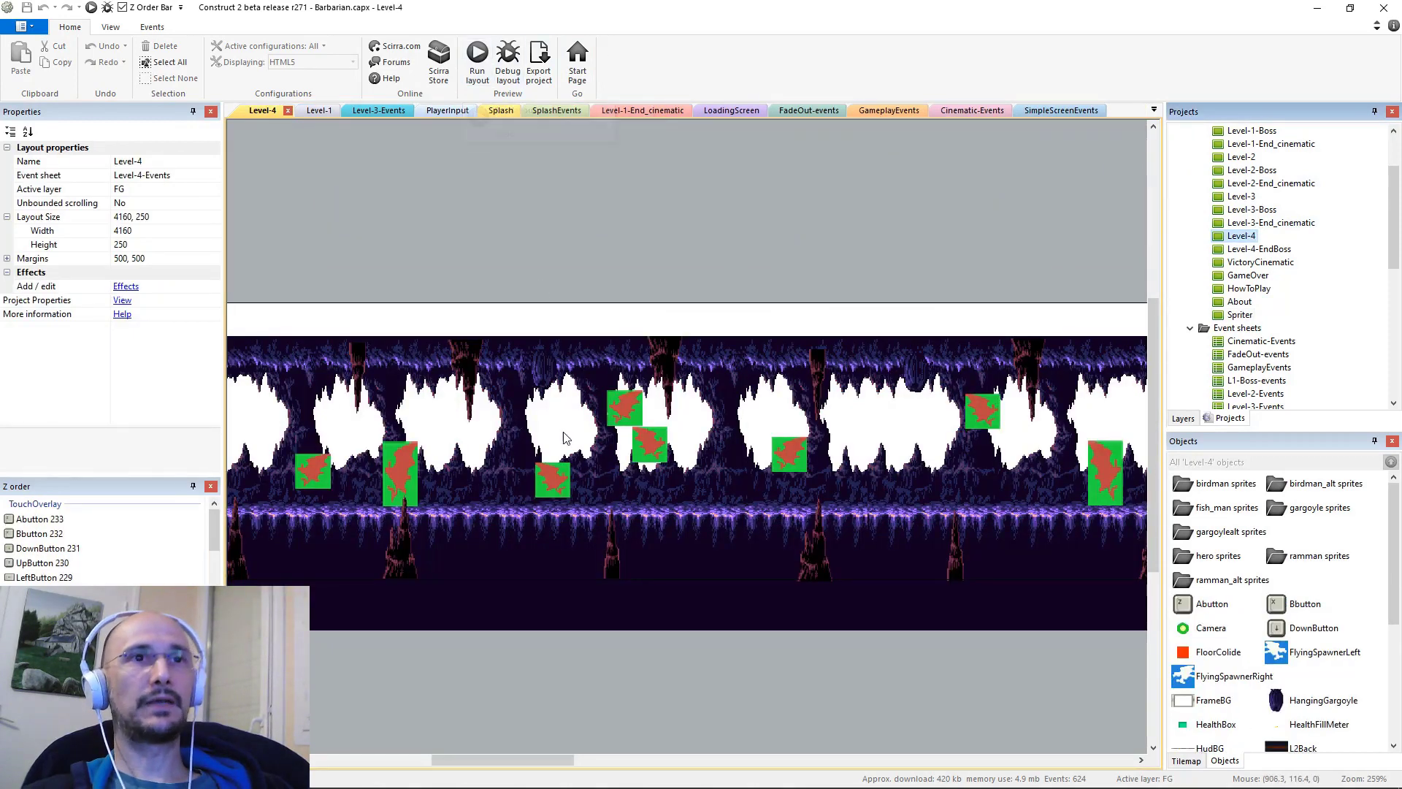
{"action": "left_click", "coordinate": [509, 65]}
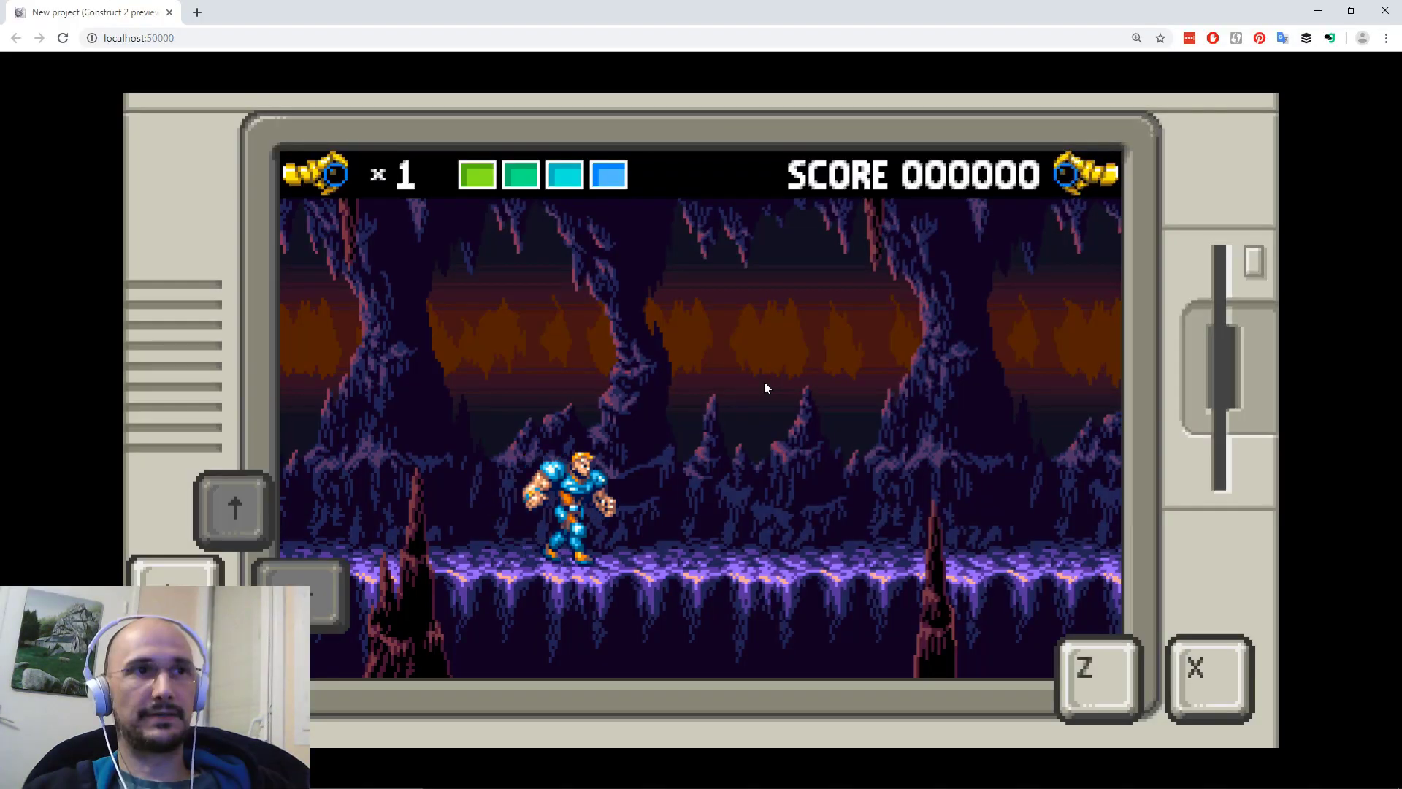
Playtest Level-4 by running and jumping the hero forward through the cave and attacking the first gargoyle.
{"action": "key", "text": "Right"}
{"action": "key", "text": "Up"}
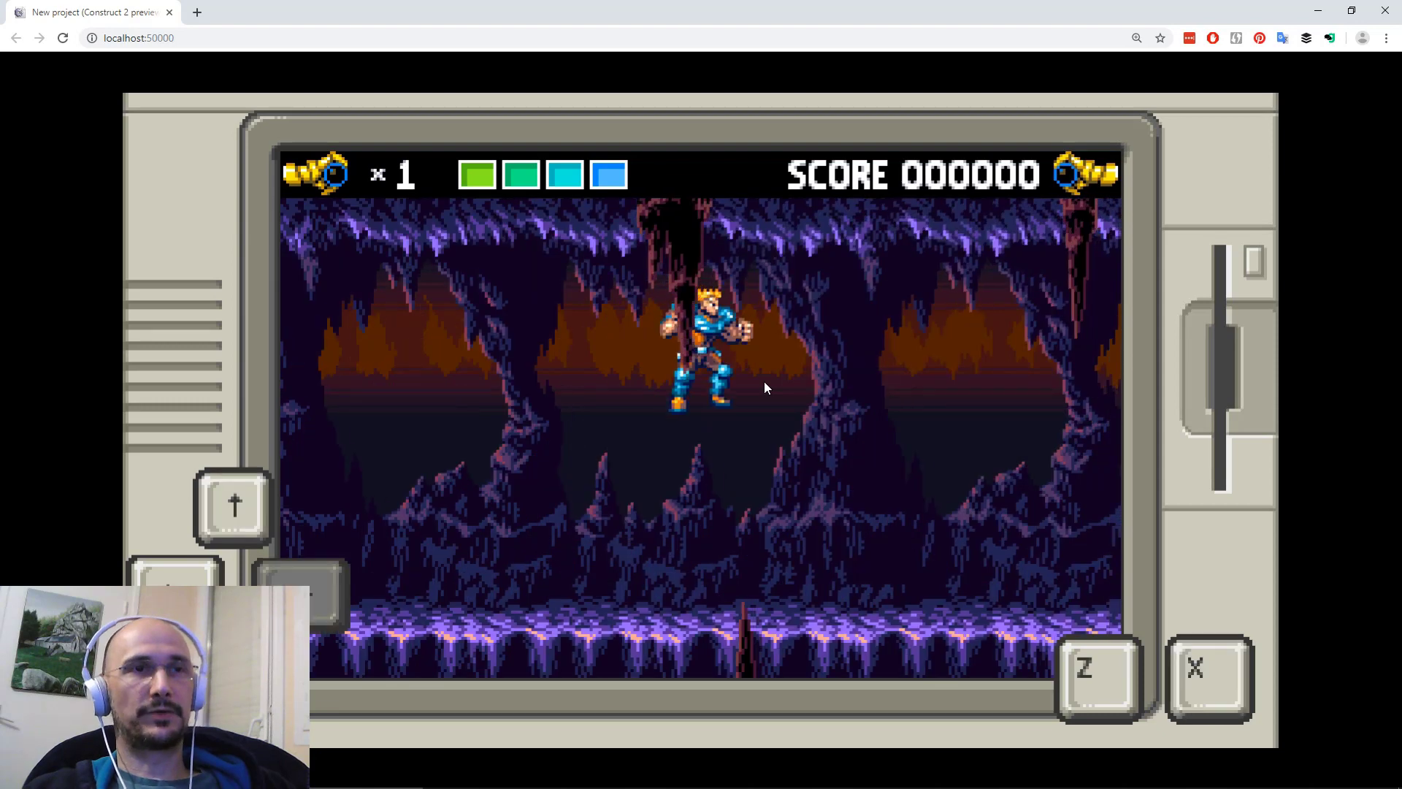
{"action": "key", "text": "Right"}
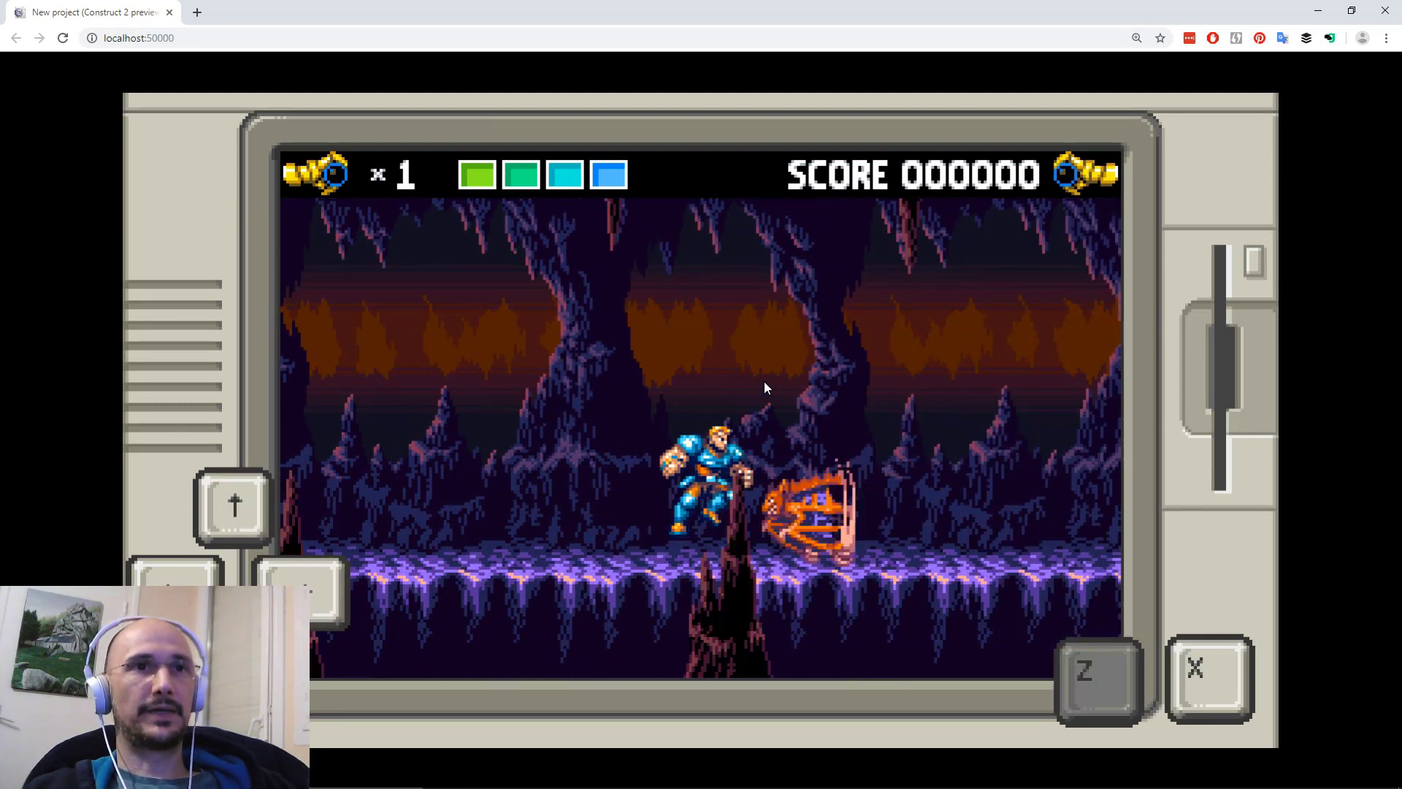
{"action": "key", "text": "Right"}
{"action": "key", "text": "Up"}
{"action": "key", "text": "Right"}
{"action": "key", "text": "x"}
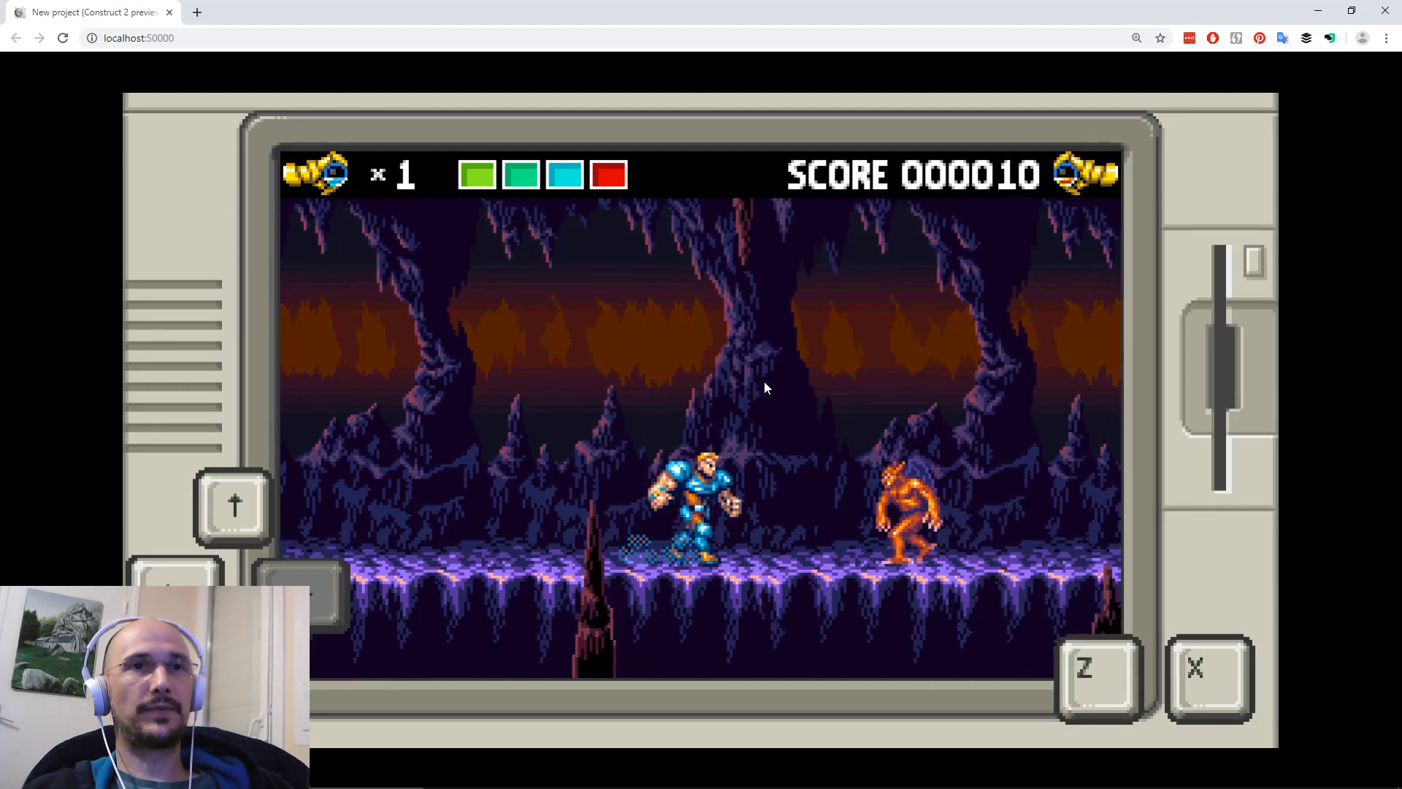
Fight the walking gargoyles further along the cave, and jump to strike the one flying overhead.
{"action": "key", "text": "x"}
{"action": "key", "text": "Left"}
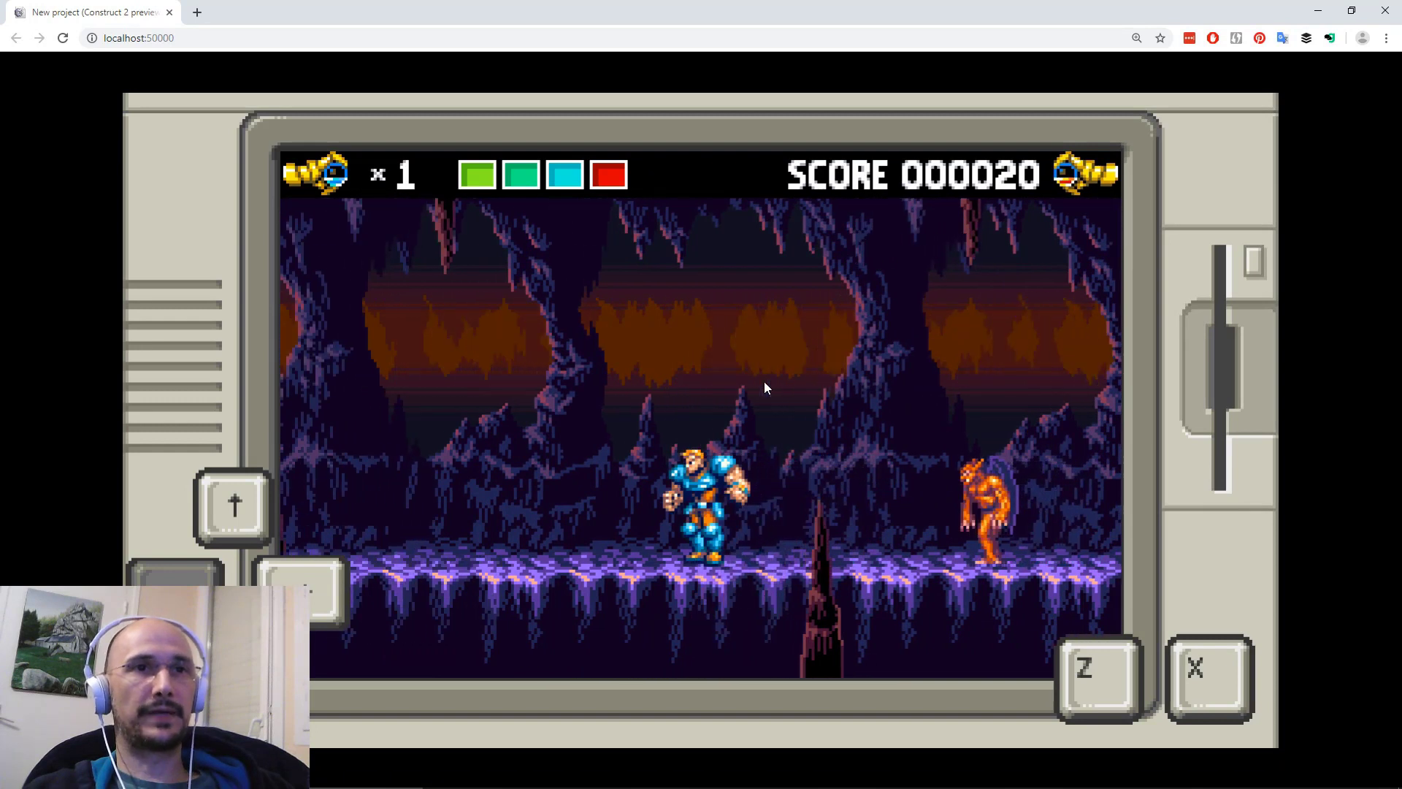
{"action": "key", "text": "Right"}
{"action": "key", "text": "x"}
{"action": "key", "text": "Right"}
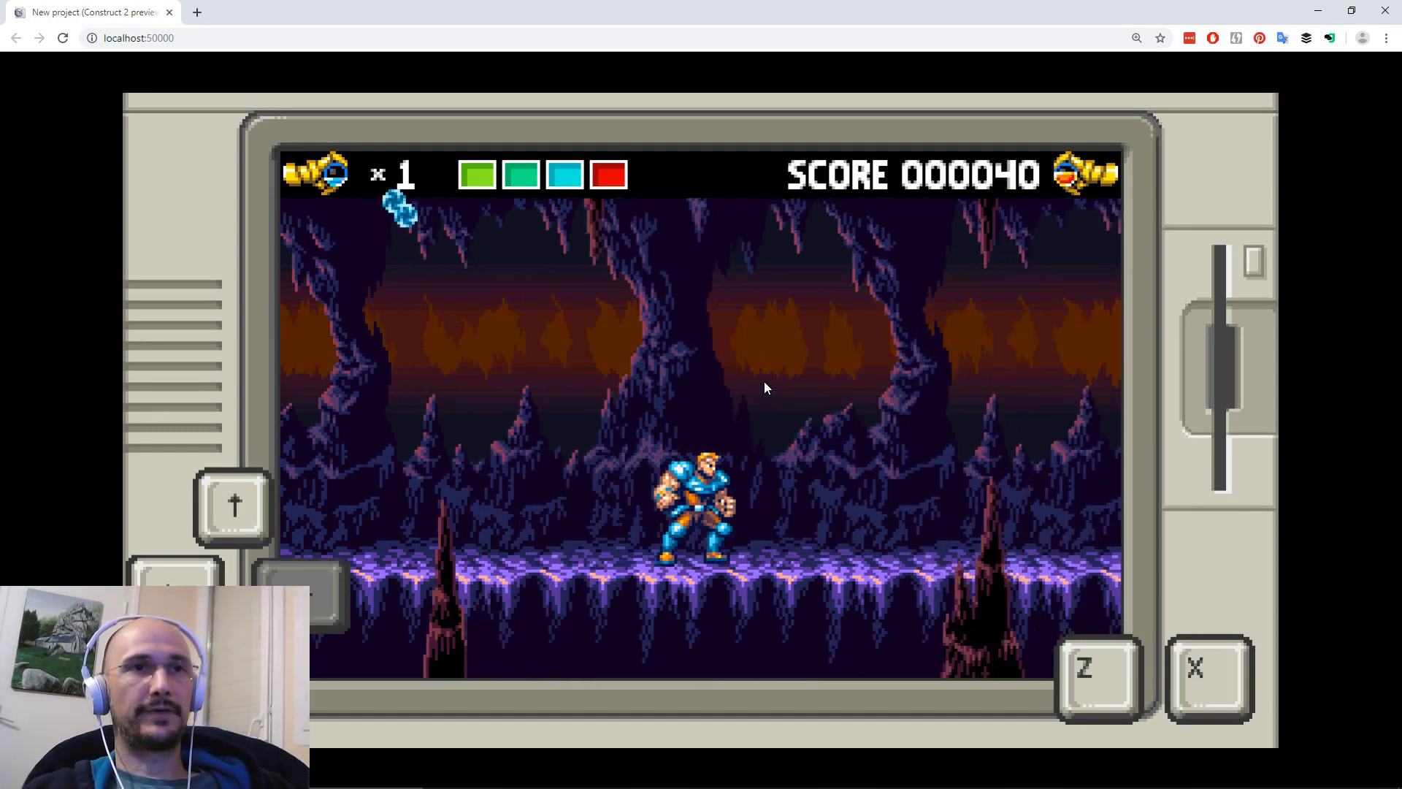
{"action": "key", "text": "Right"}
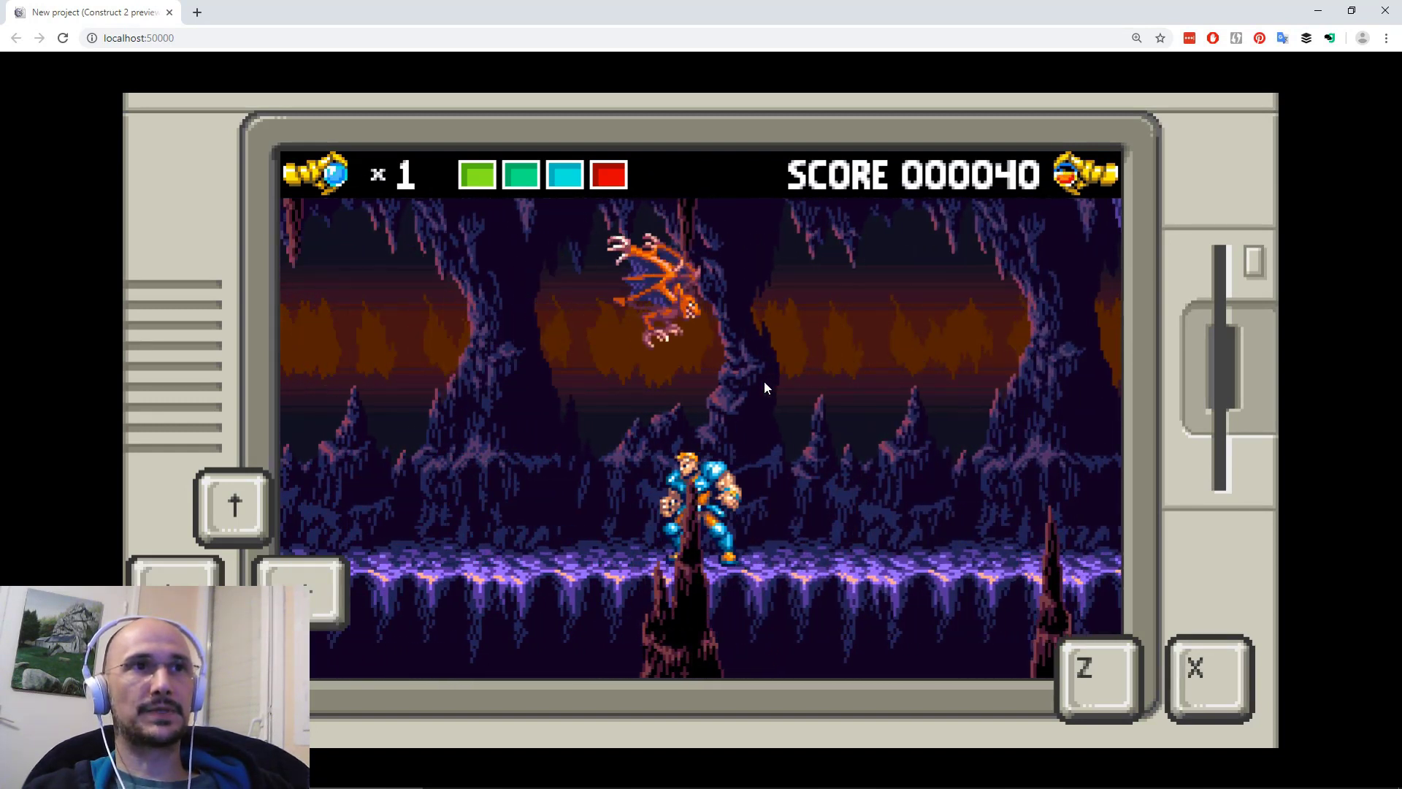
{"action": "key", "text": "Up"}
{"action": "key", "text": "x"}
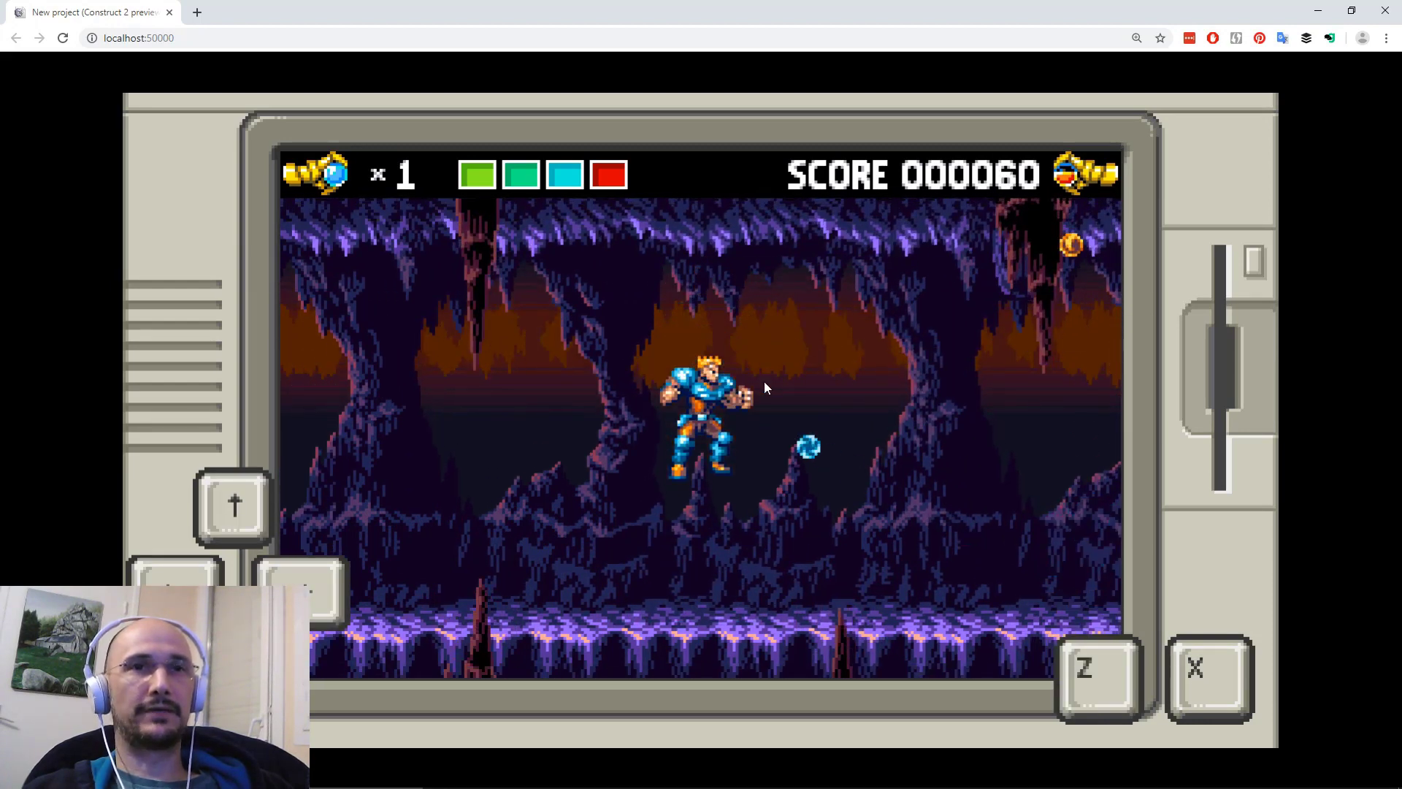
Test both attack actions on the ground and in mid-air against the approaching gargoyles, moving the hero both ways.
{"action": "key", "text": "Up"}
{"action": "key", "text": "z"}
{"action": "key", "text": "Left"}
{"action": "key", "text": "Right"}
{"action": "key", "text": "z"}
{"action": "key", "text": "Right"}
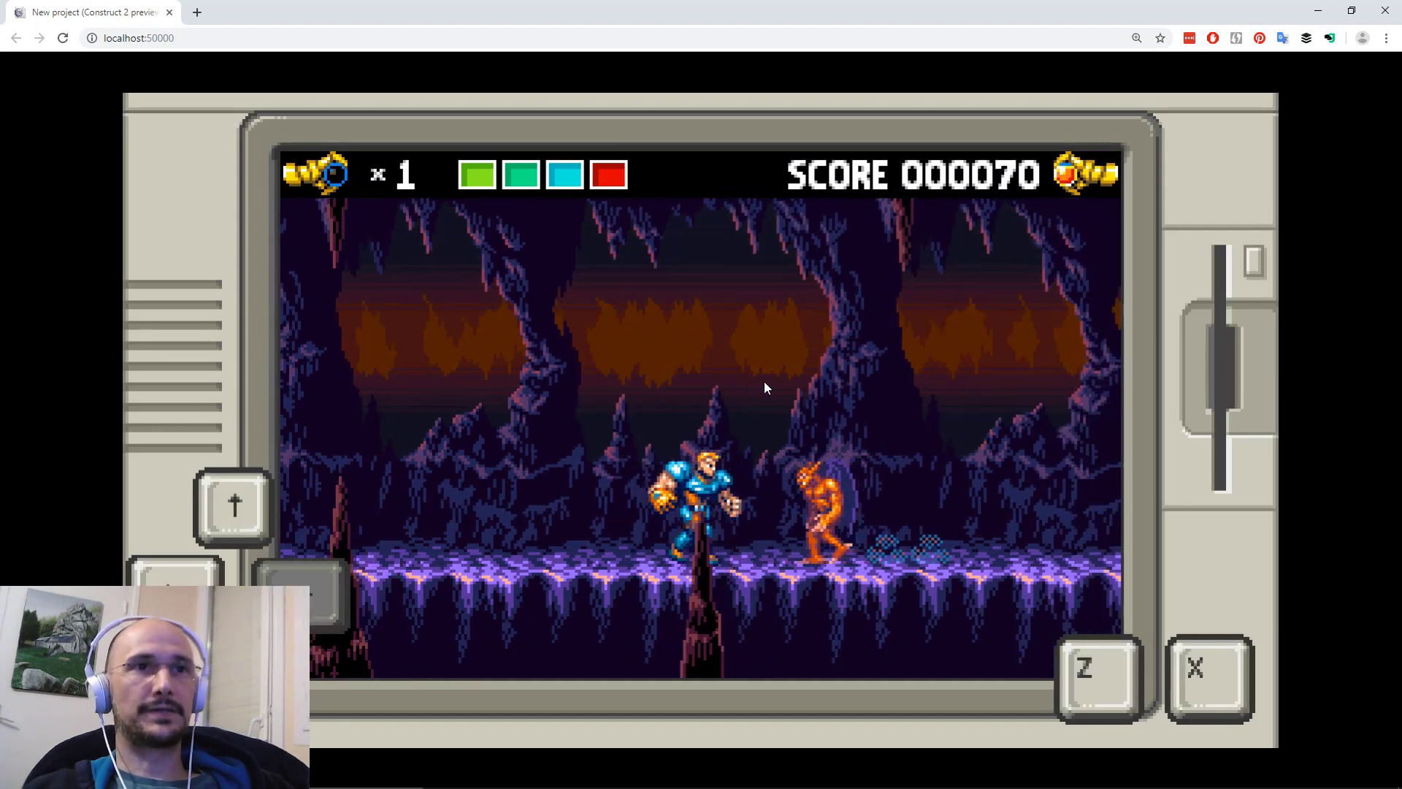
{"action": "key", "text": "z"}
{"action": "key", "text": "Up"}
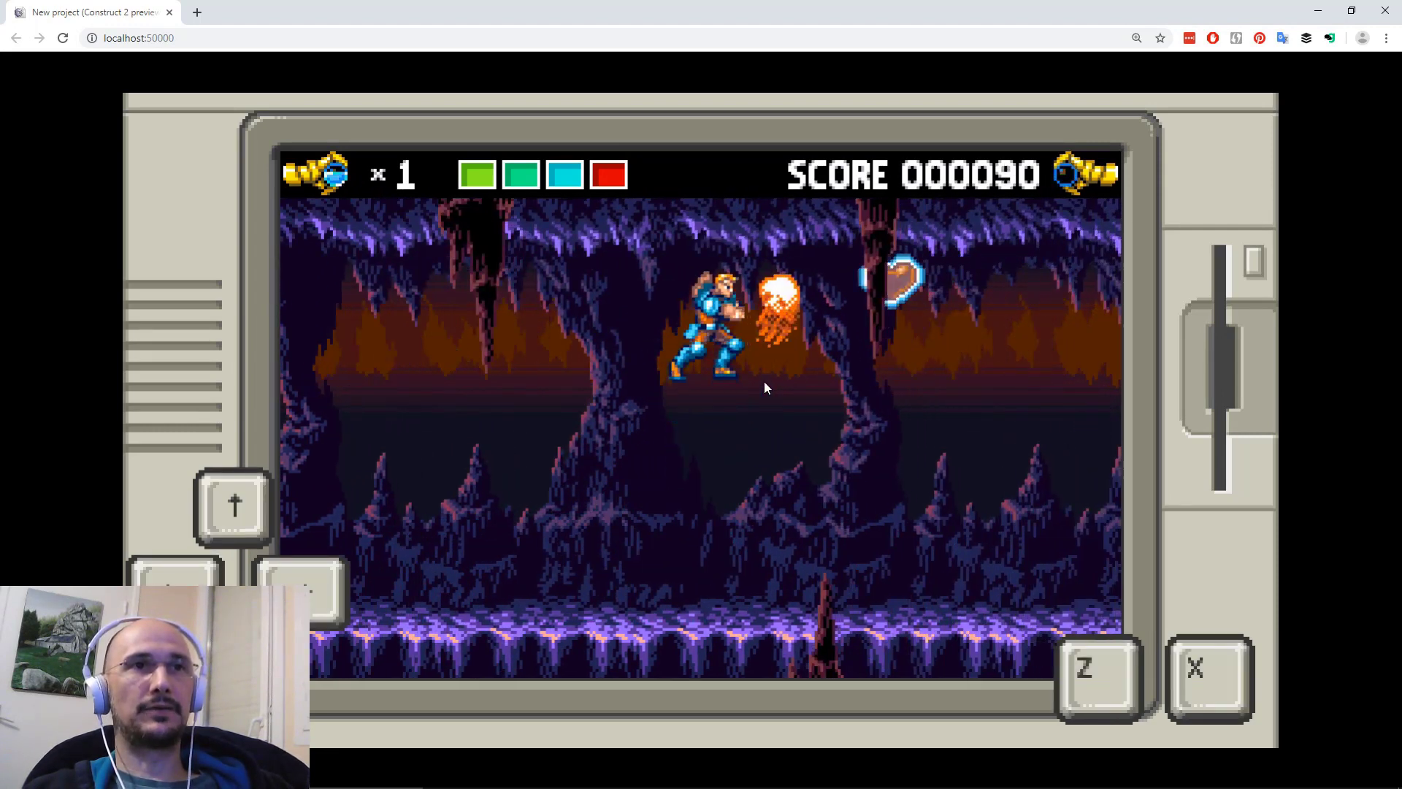
{"action": "key", "text": "Left"}
{"action": "key", "text": "Up"}
{"action": "key", "text": "z"}
{"action": "key", "text": "Right"}
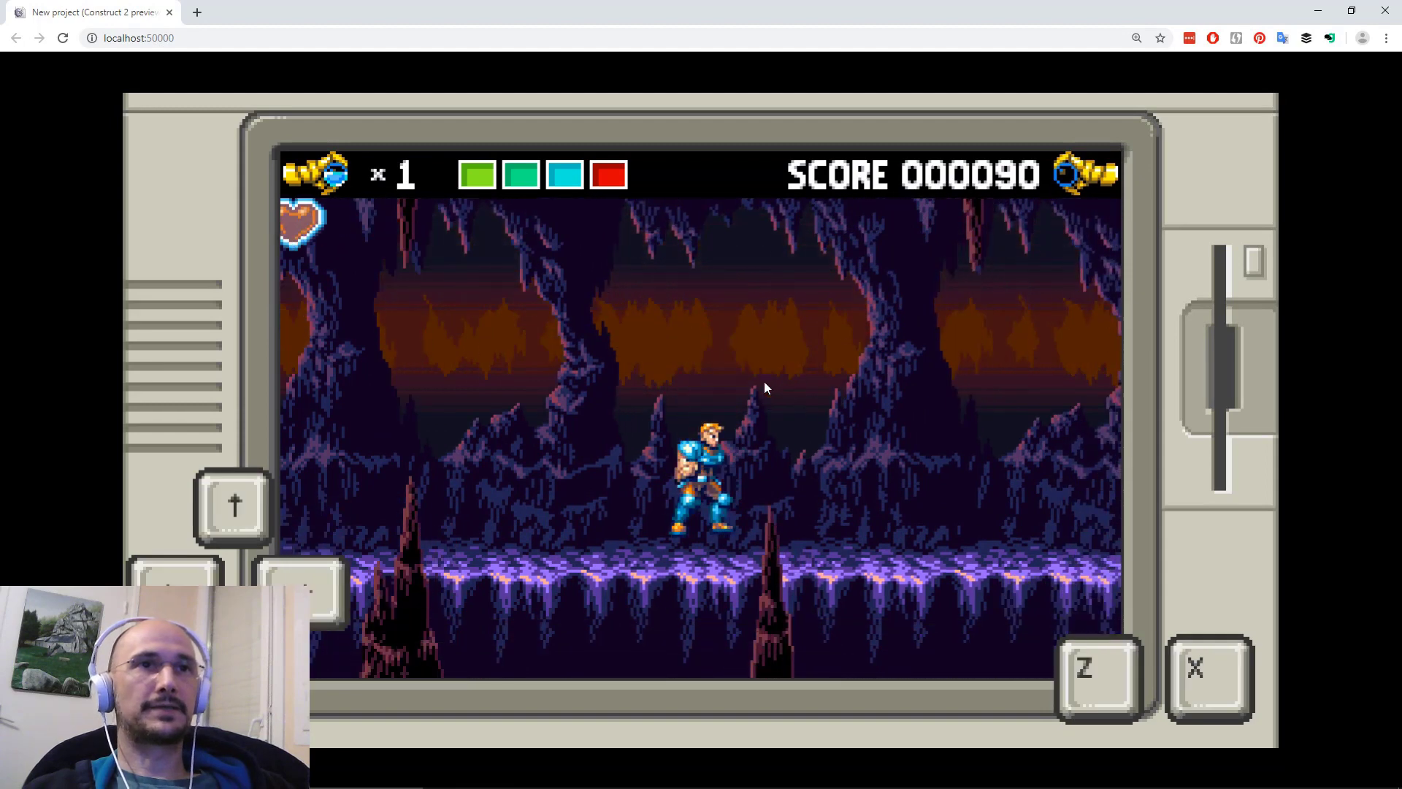
Advance the hero deeper into the cave while testing repeated punches, jumps and the air bash with the gauntlet.
{"action": "key", "text": "x"}
{"action": "key", "text": "x"}
{"action": "key", "text": "x"}
{"action": "key", "text": "z"}
{"action": "key", "text": "Right"}
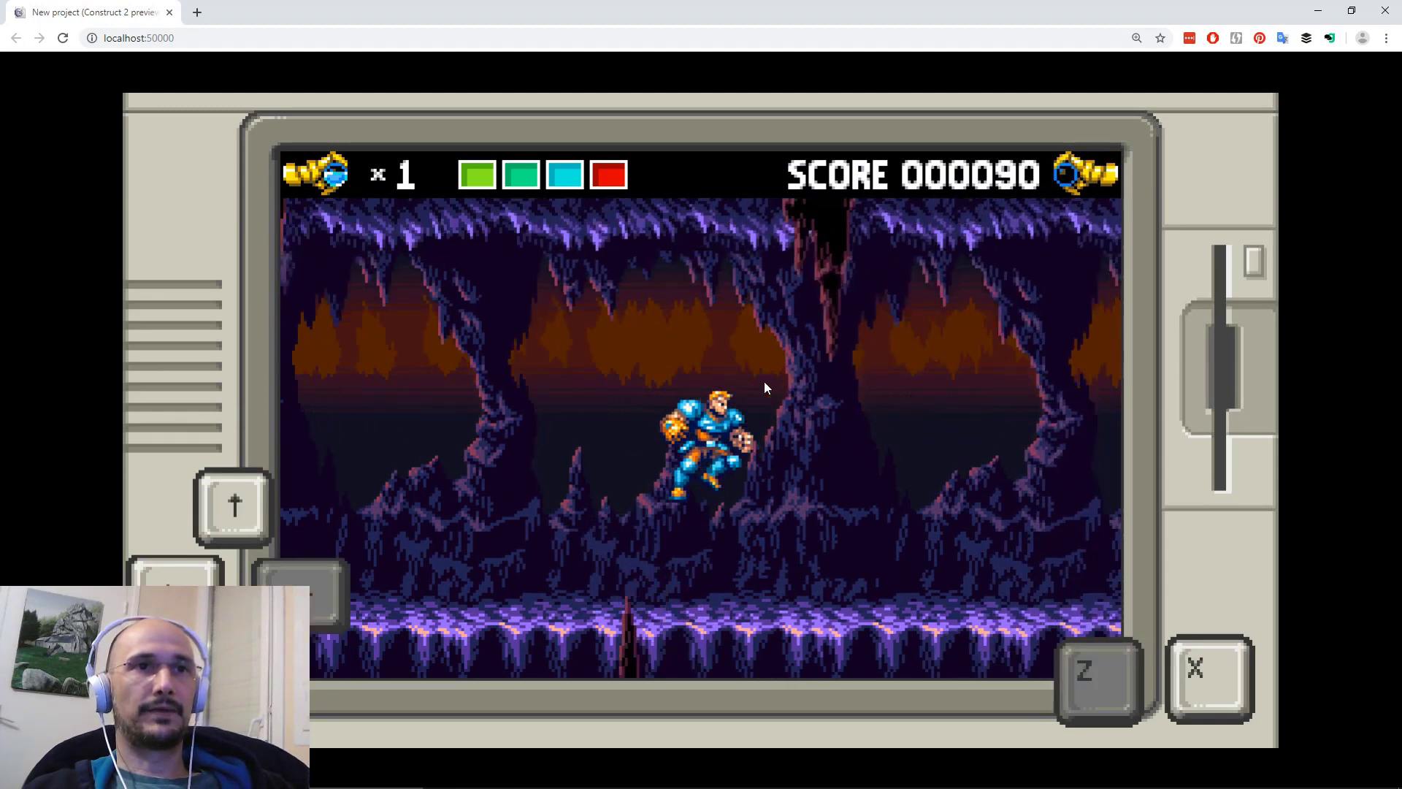
{"action": "key", "text": "x"}
{"action": "key", "text": "Up"}
{"action": "key", "text": "Right"}
{"action": "key", "text": "z"}
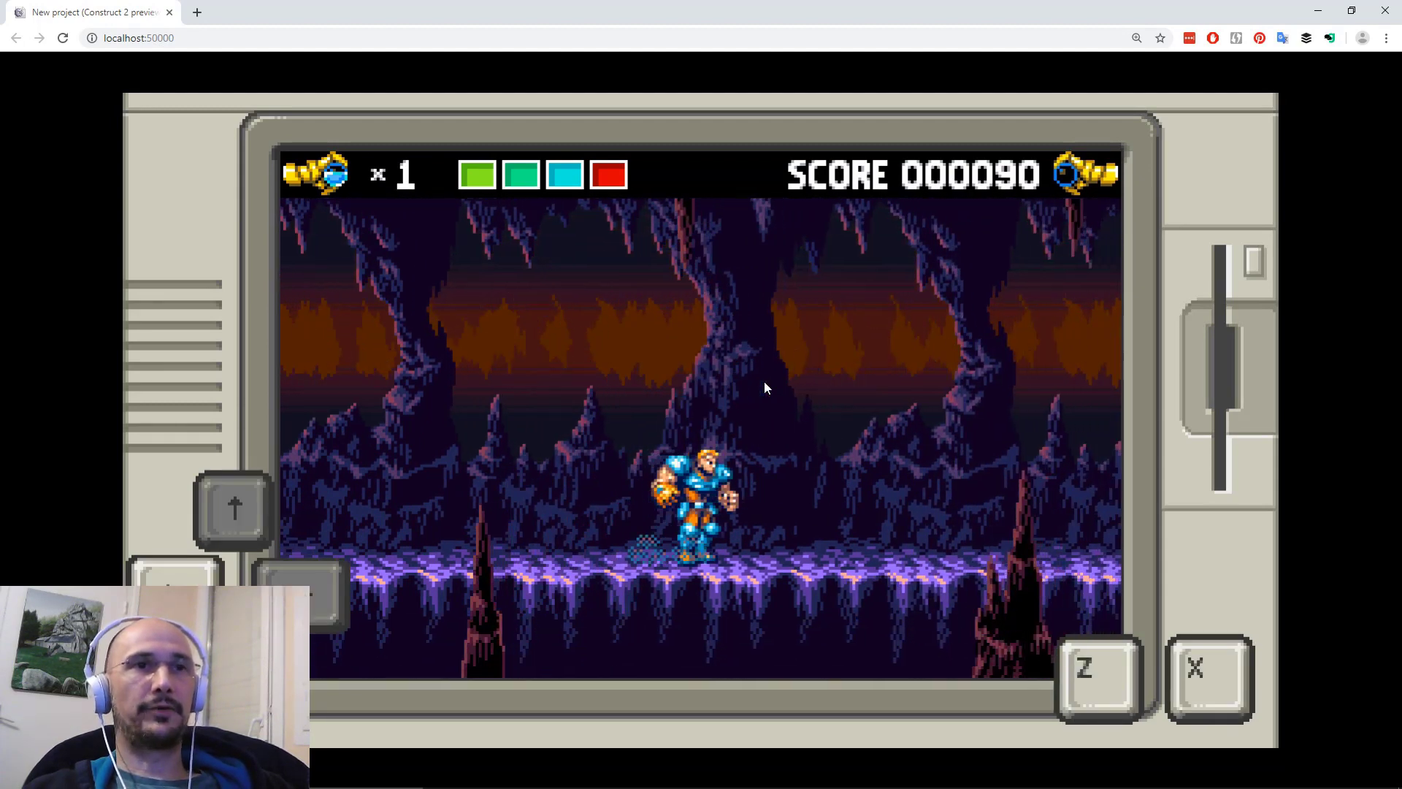
{"action": "key", "text": "x"}
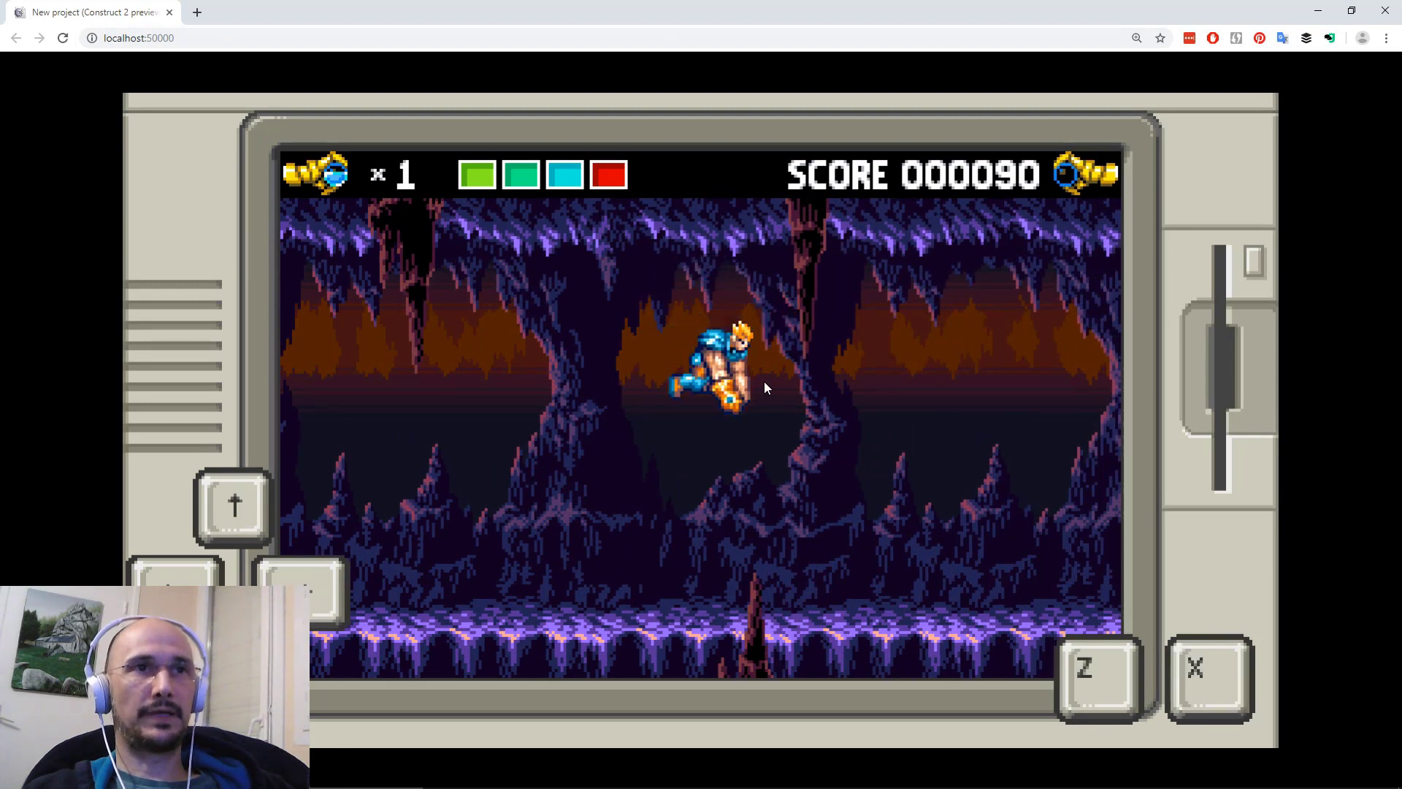
{"action": "key", "text": "Right"}
{"action": "key", "text": "Up"}
{"action": "key", "text": "z"}
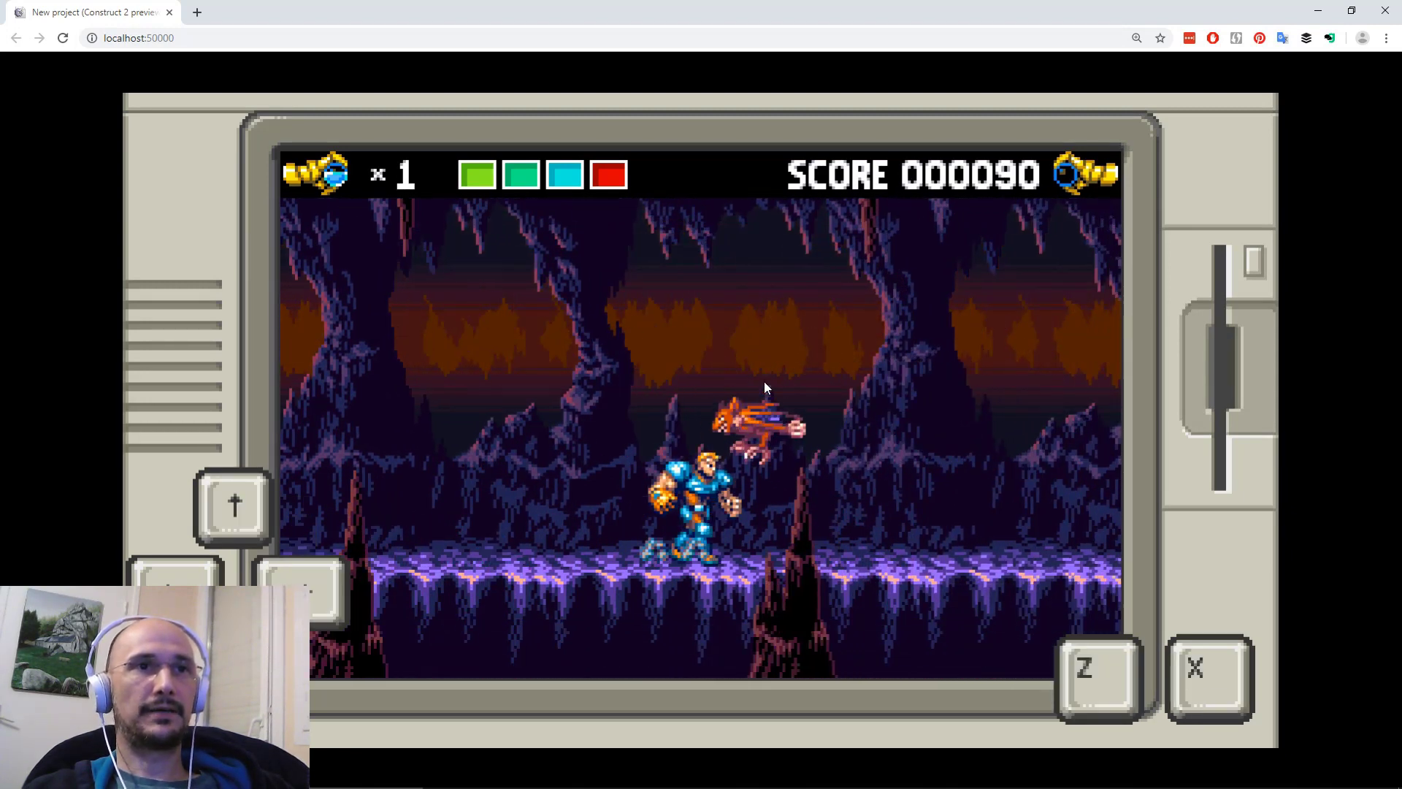
Battle the next flying and dagger-carrying gargoyles, turning the hero to attack in both directions.
{"action": "key", "text": "Left"}
{"action": "key", "text": "x"}
{"action": "key", "text": "Up"}
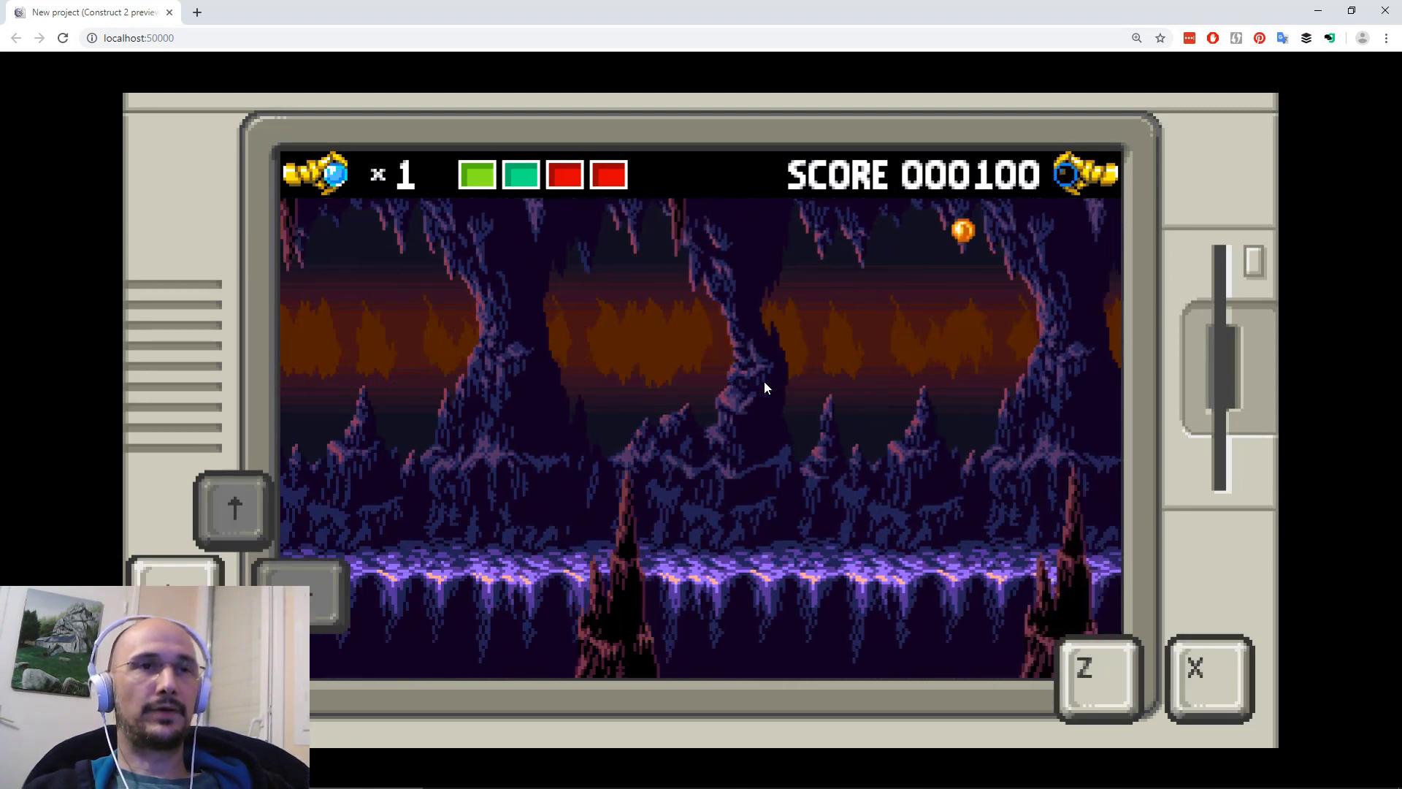
{"action": "key", "text": "x"}
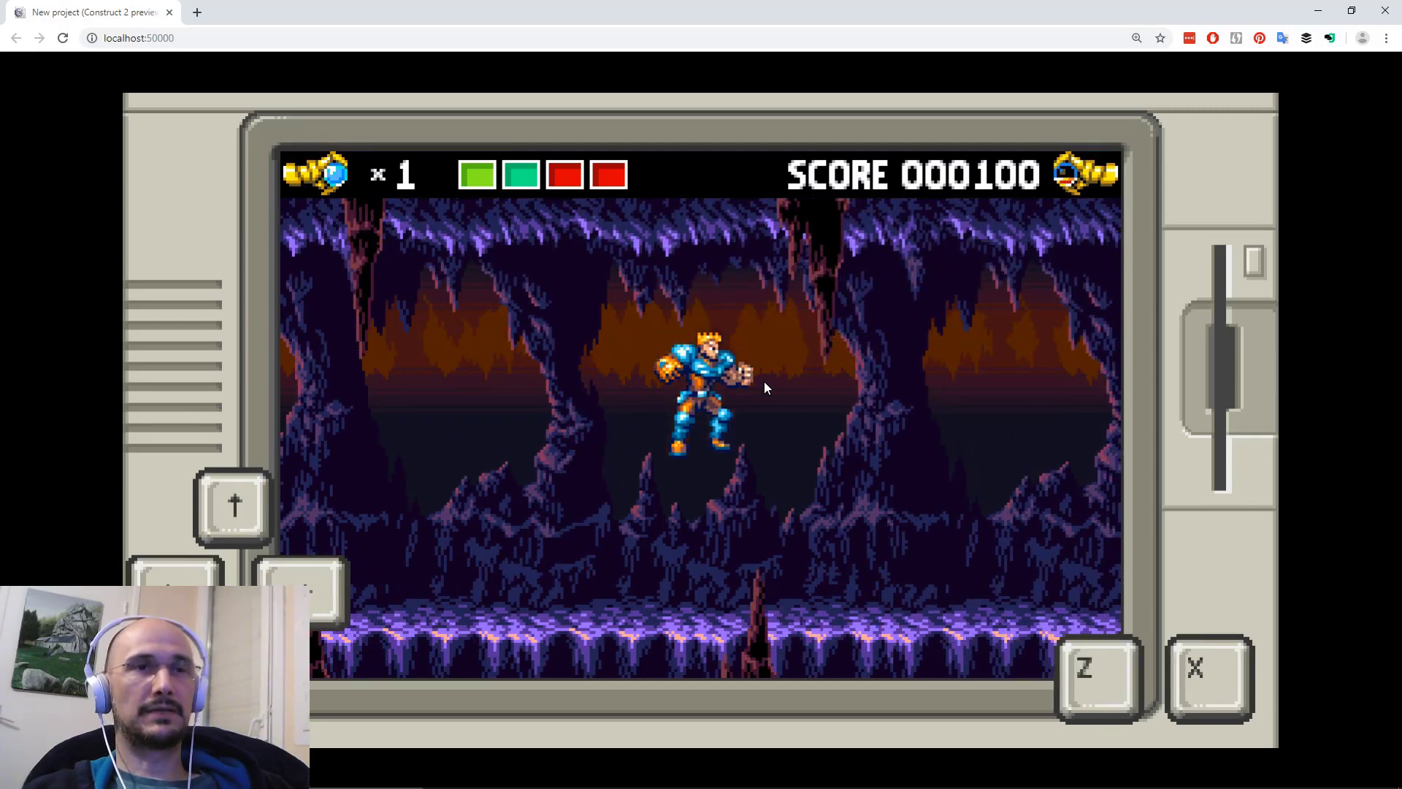
{"action": "key", "text": "Up"}
{"action": "key", "text": "Right"}
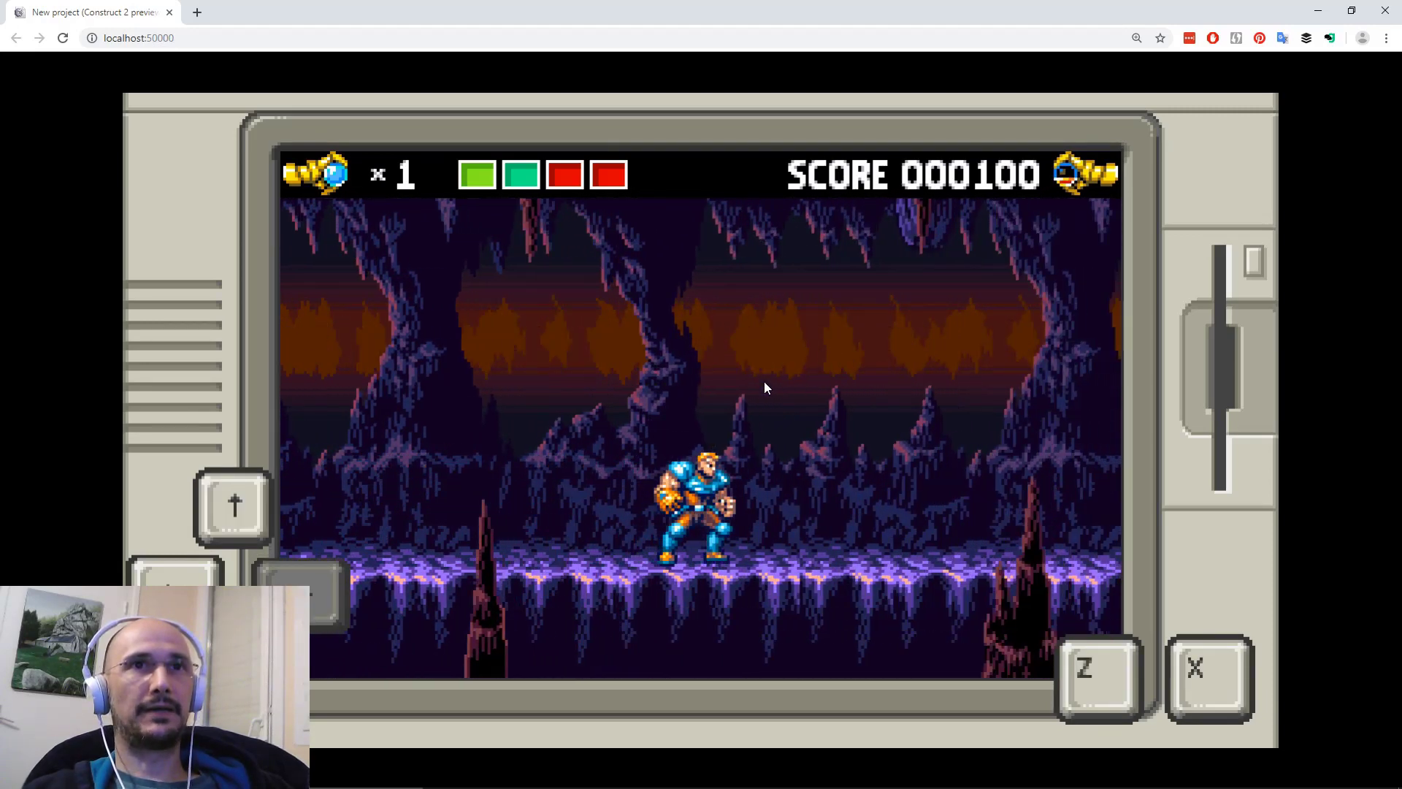
{"action": "key", "text": "Left"}
{"action": "key", "text": "Right"}
{"action": "key", "text": "x"}
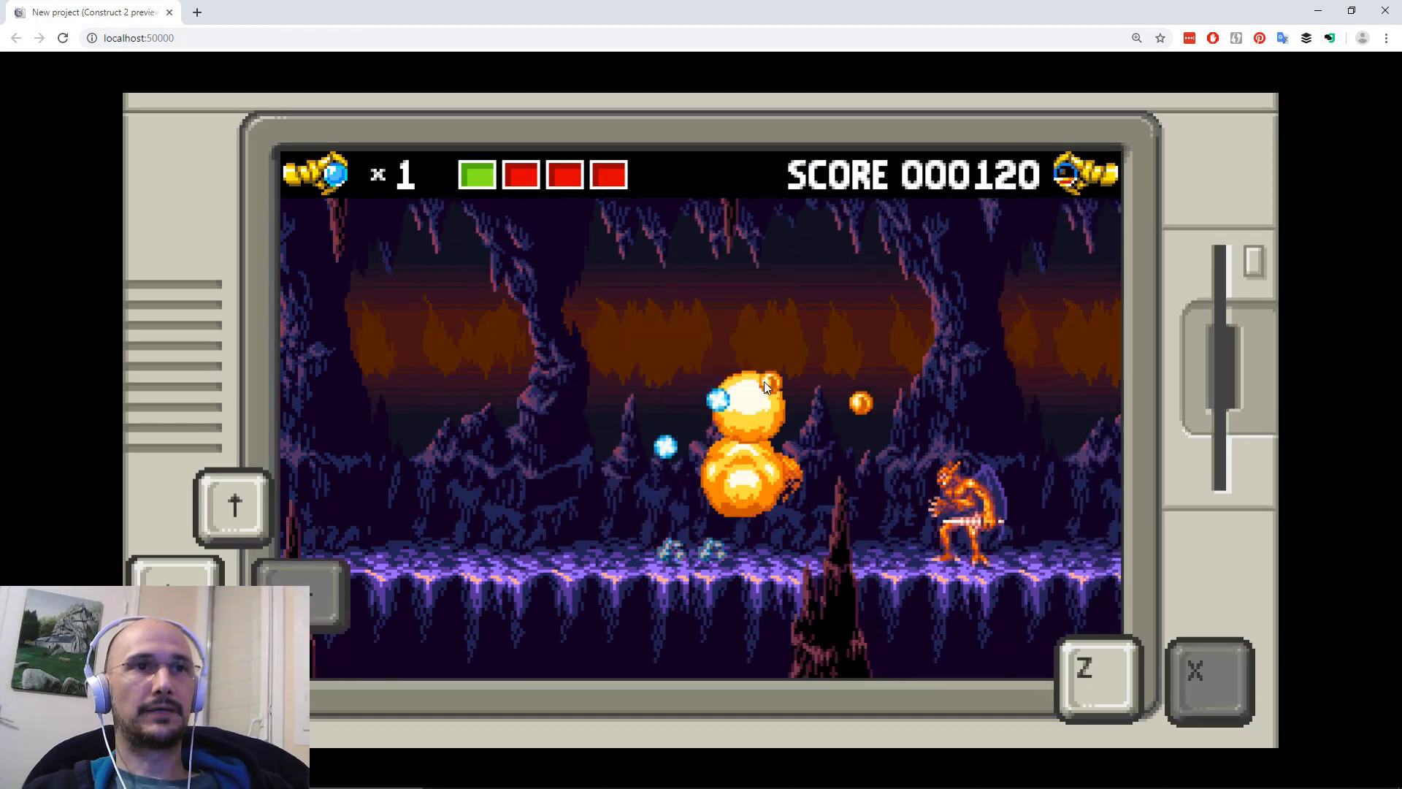
{"action": "key", "text": "Left"}
{"action": "key", "text": "Up"}
{"action": "key", "text": "z"}
{"action": "key", "text": "Left"}
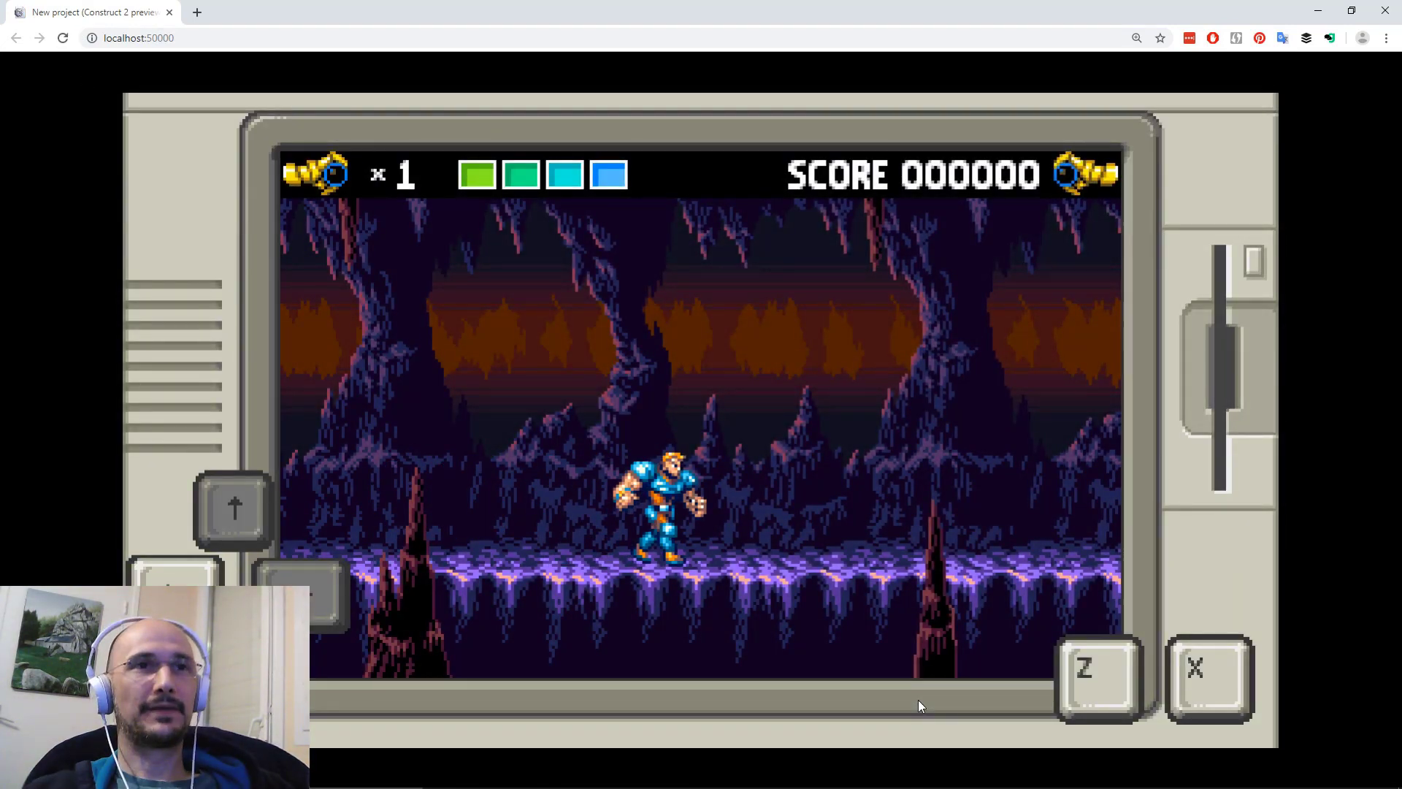
Replay Level-4 from its start, jumping ahead and bashing the first gargoyles on the ground and in the air.
{"action": "key", "text": "Right"}
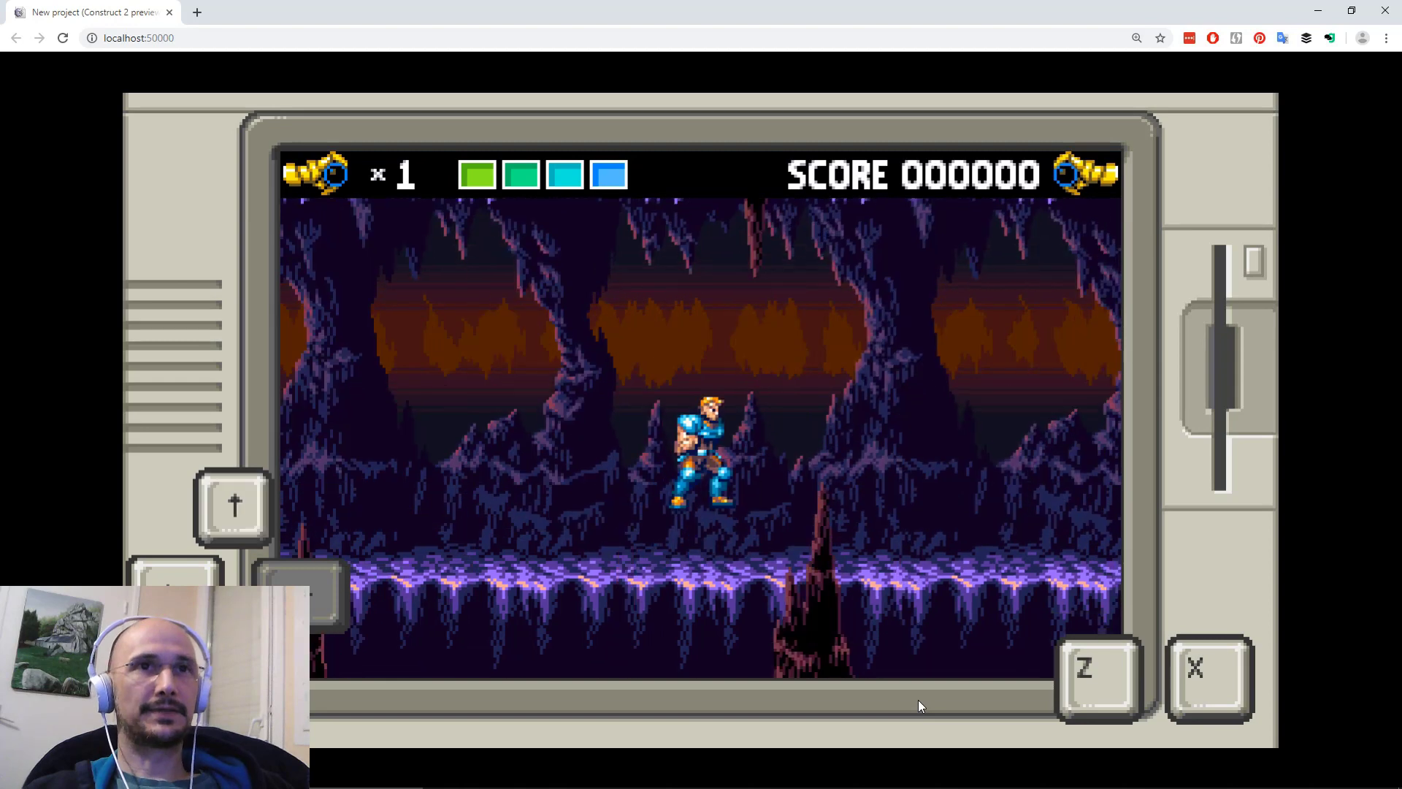
{"action": "key", "text": "x"}
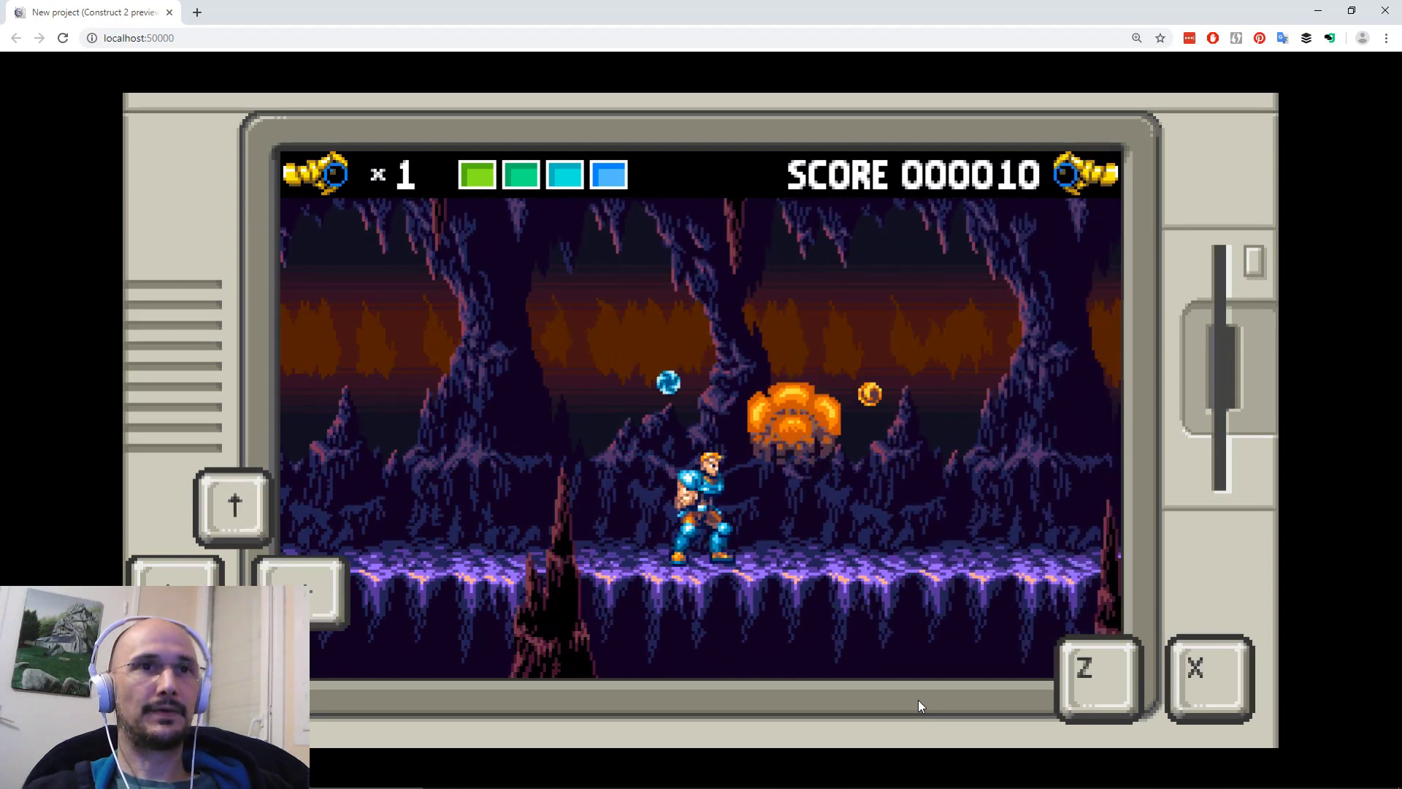
{"action": "key", "text": "Right"}
{"action": "key", "text": "Up"}
{"action": "key", "text": "x"}
{"action": "key", "text": "Right"}
{"action": "key", "text": "x"}
{"action": "key", "text": "Right"}
{"action": "key", "text": "Up"}
{"action": "key", "text": "Left"}
{"action": "key", "text": "x"}
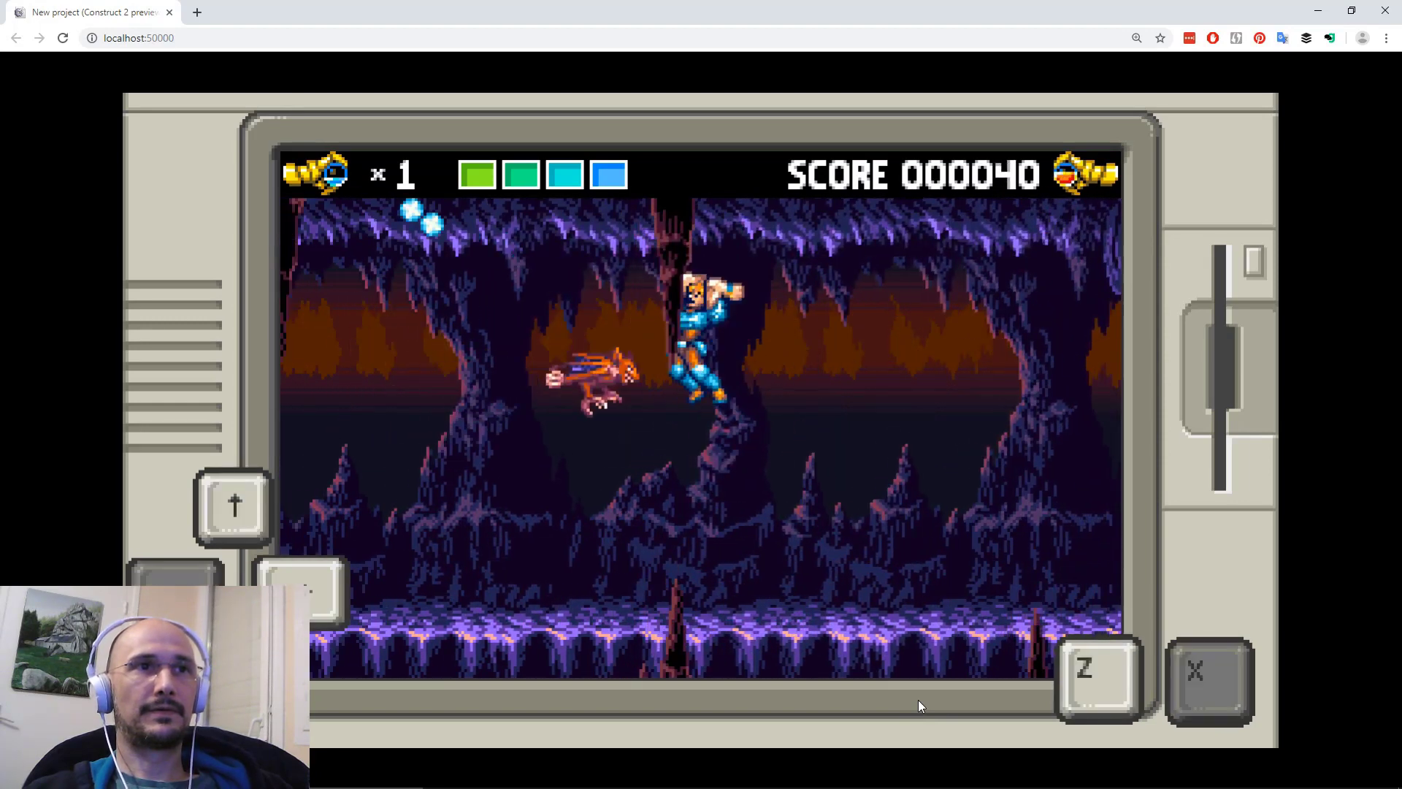
Advance with the gauntlet equipped and fight the dagger-carrying gargoyles with jumps and both attacks.
{"action": "key", "text": "Up"}
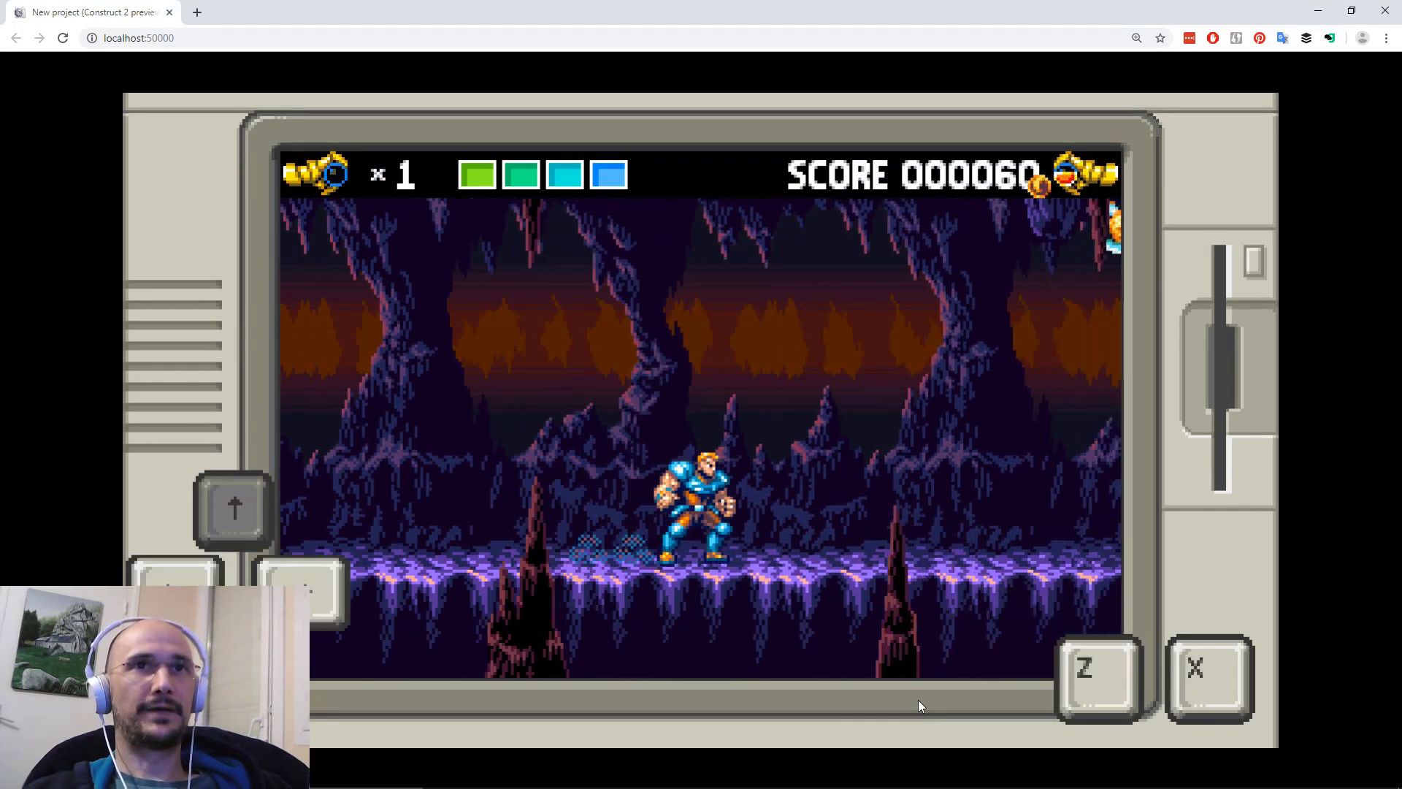
{"action": "key", "text": "Right"}
{"action": "key", "text": "z"}
{"action": "key", "text": "x"}
{"action": "key", "text": "Right"}
{"action": "key", "text": "Up"}
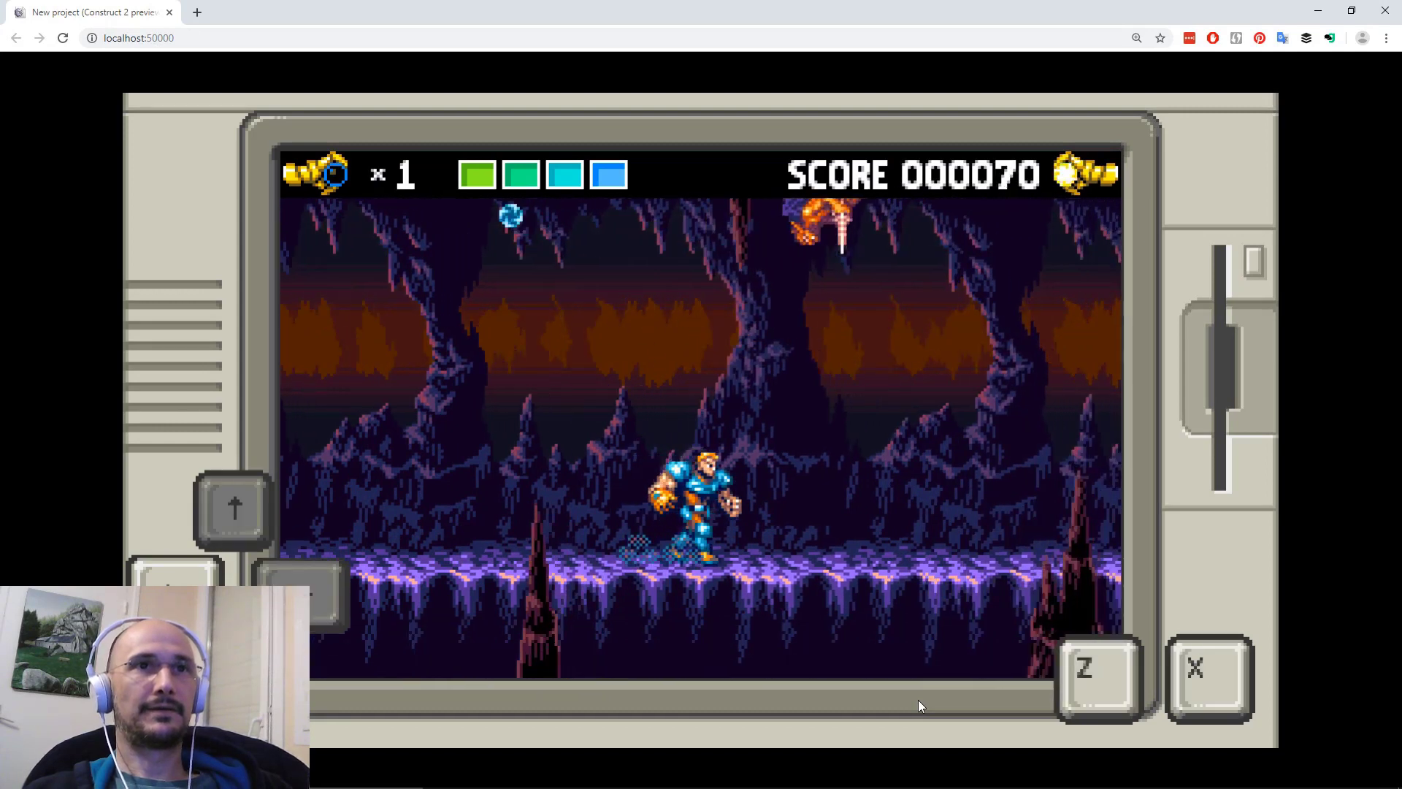
{"action": "key", "text": "Left"}
{"action": "key", "text": "x"}
{"action": "key", "text": "Up"}
{"action": "key", "text": "z"}
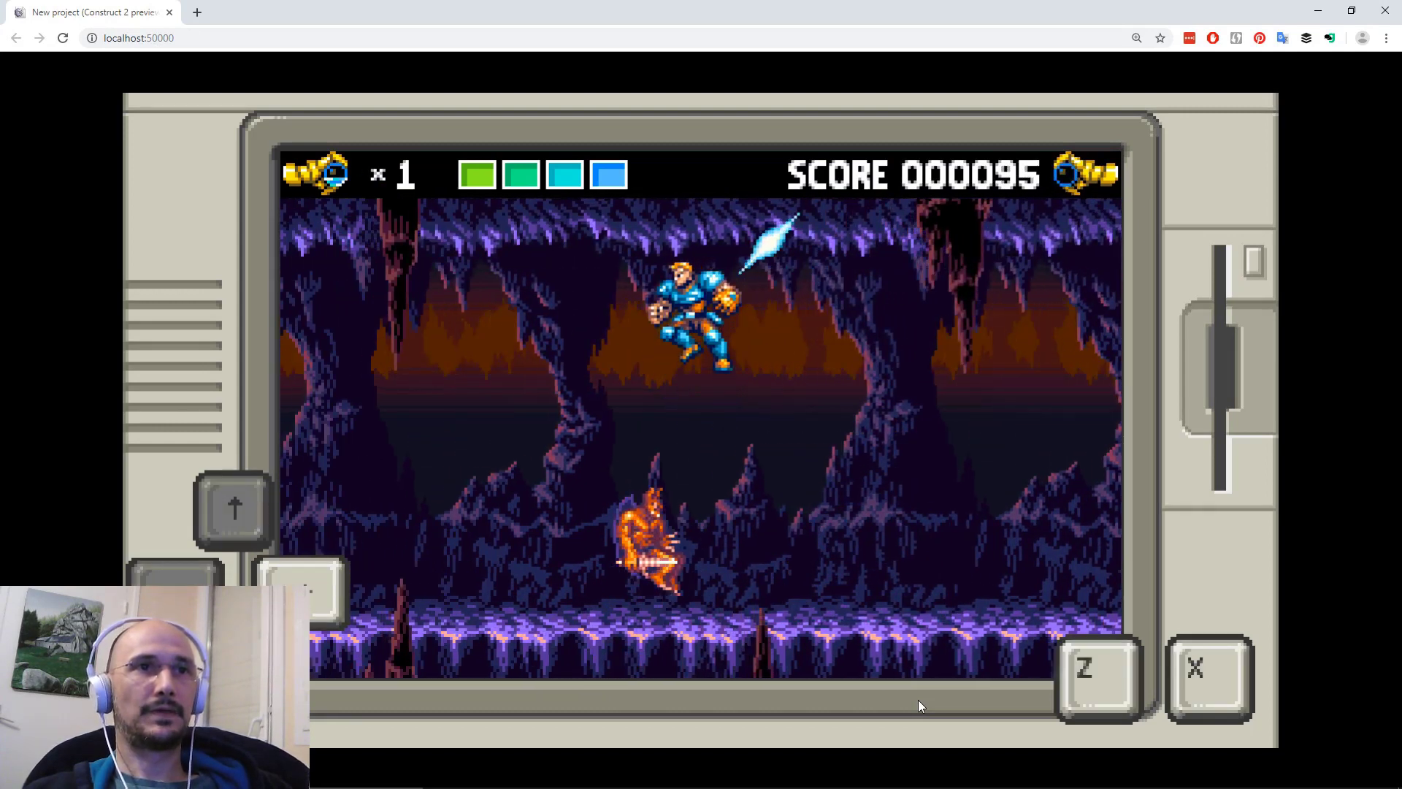
{"action": "key", "text": "x"}
{"action": "key", "text": "Left"}
{"action": "key", "text": "x"}
{"action": "key", "text": "Up"}
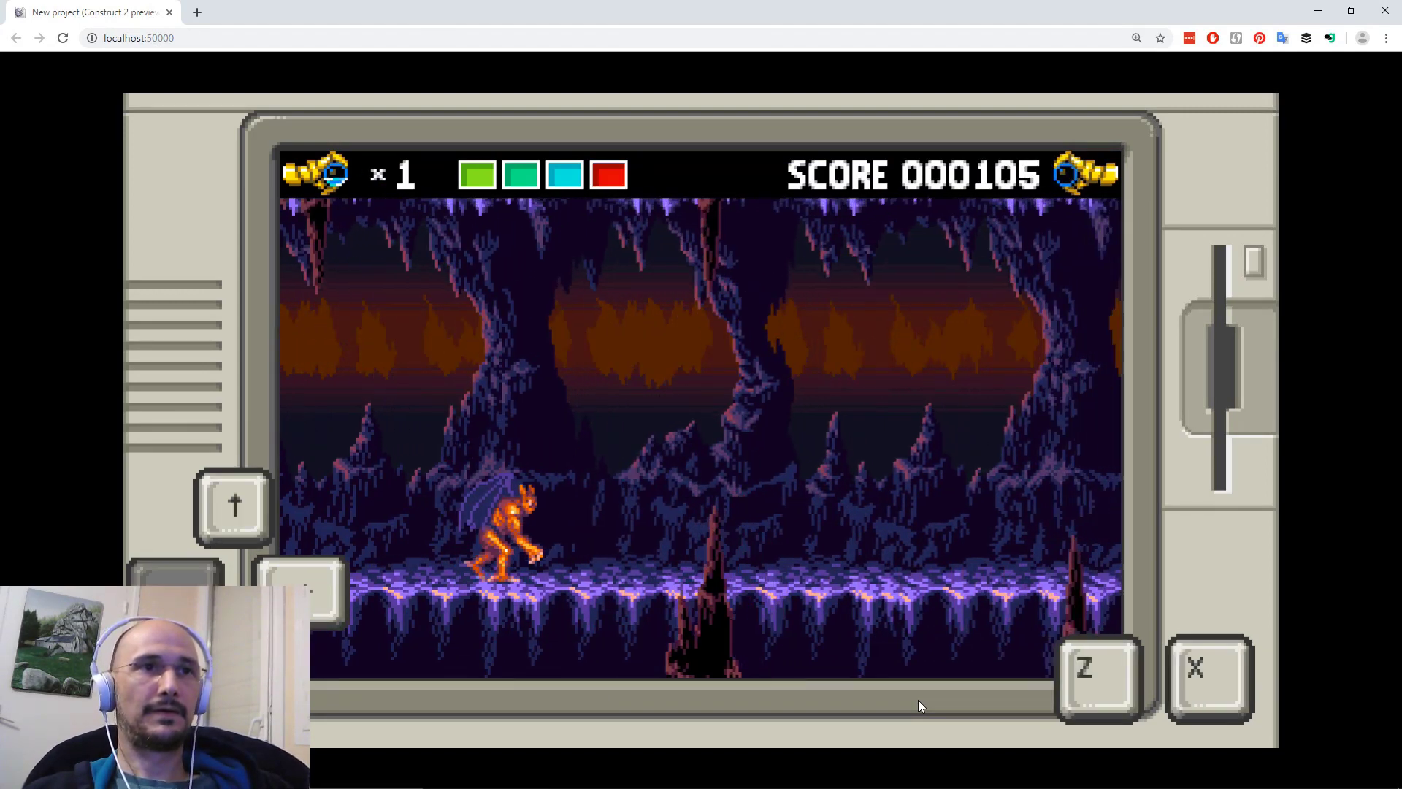
Attack the gargoyle behind the hero, jump clear and advance through the stalagmite section of the cave.
{"action": "key", "text": "x"}
{"action": "key", "text": "Left"}
{"action": "key", "text": "Up"}
{"action": "key", "text": "Right"}
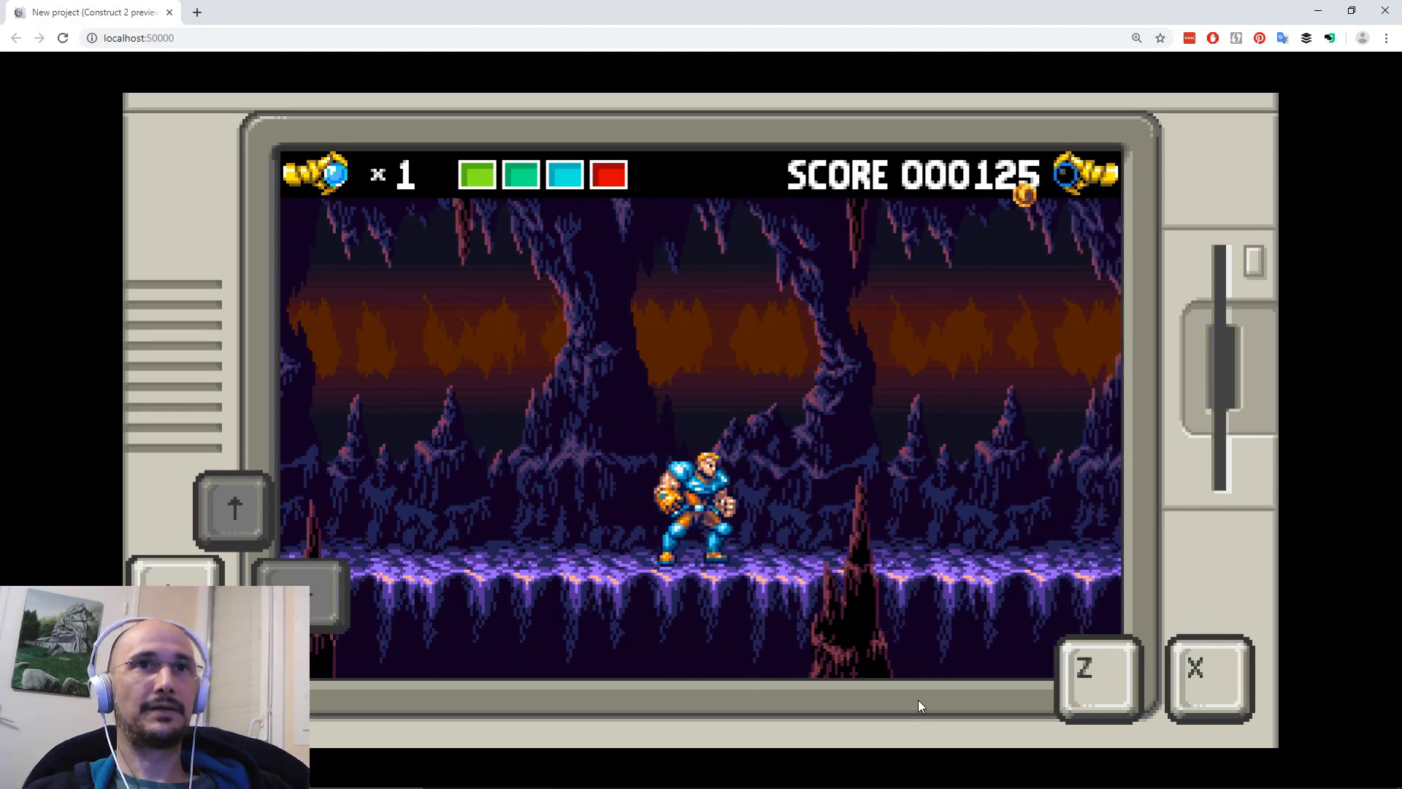
{"action": "key", "text": "Right"}
{"action": "key", "text": "Left"}
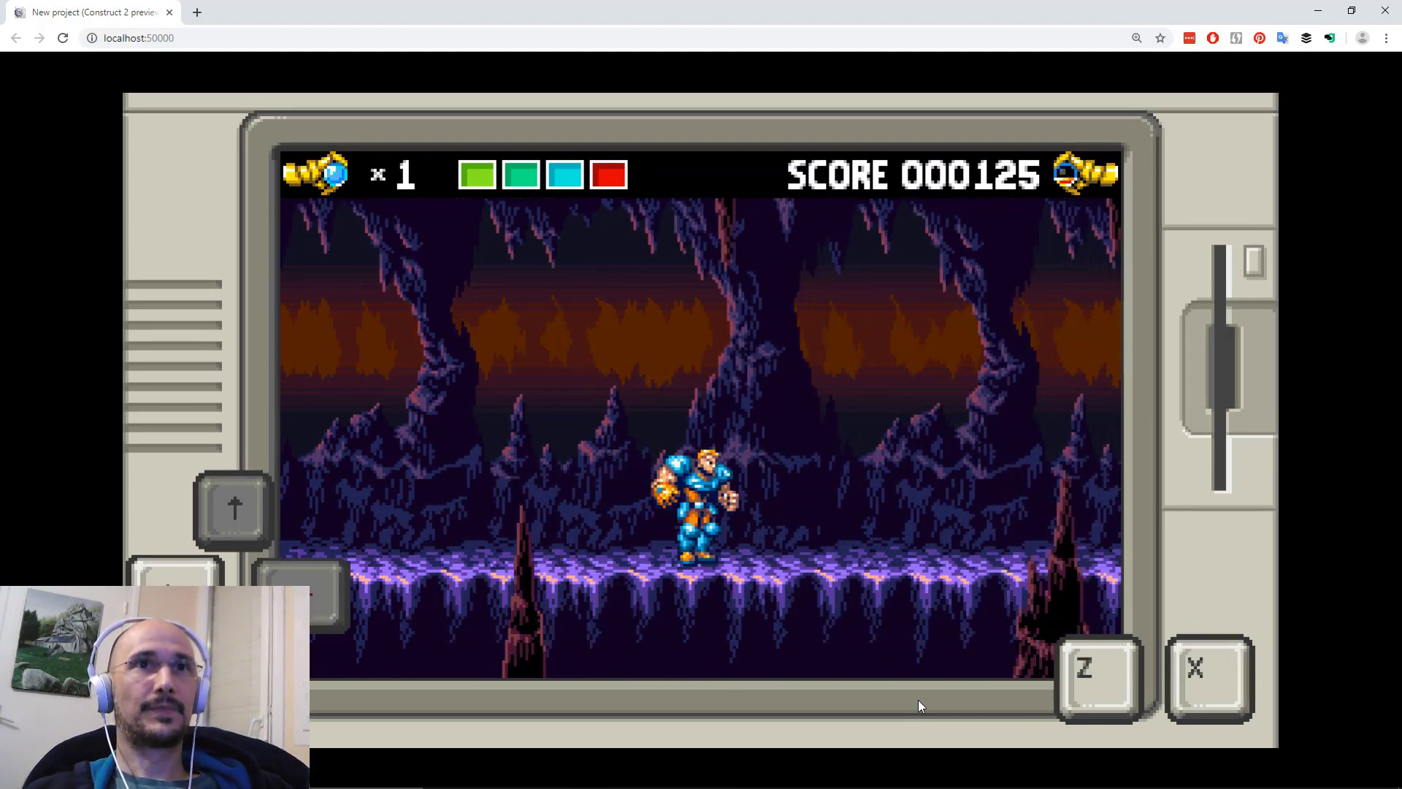
Run onward with a punch, and leap toward the floating orb capsule near the cave ceiling.
{"action": "key", "text": "Right"}
{"action": "key", "text": "x"}
{"action": "key", "text": "Right"}
{"action": "key", "text": "Up"}
{"action": "key", "text": "Right"}
{"action": "key", "text": "z"}
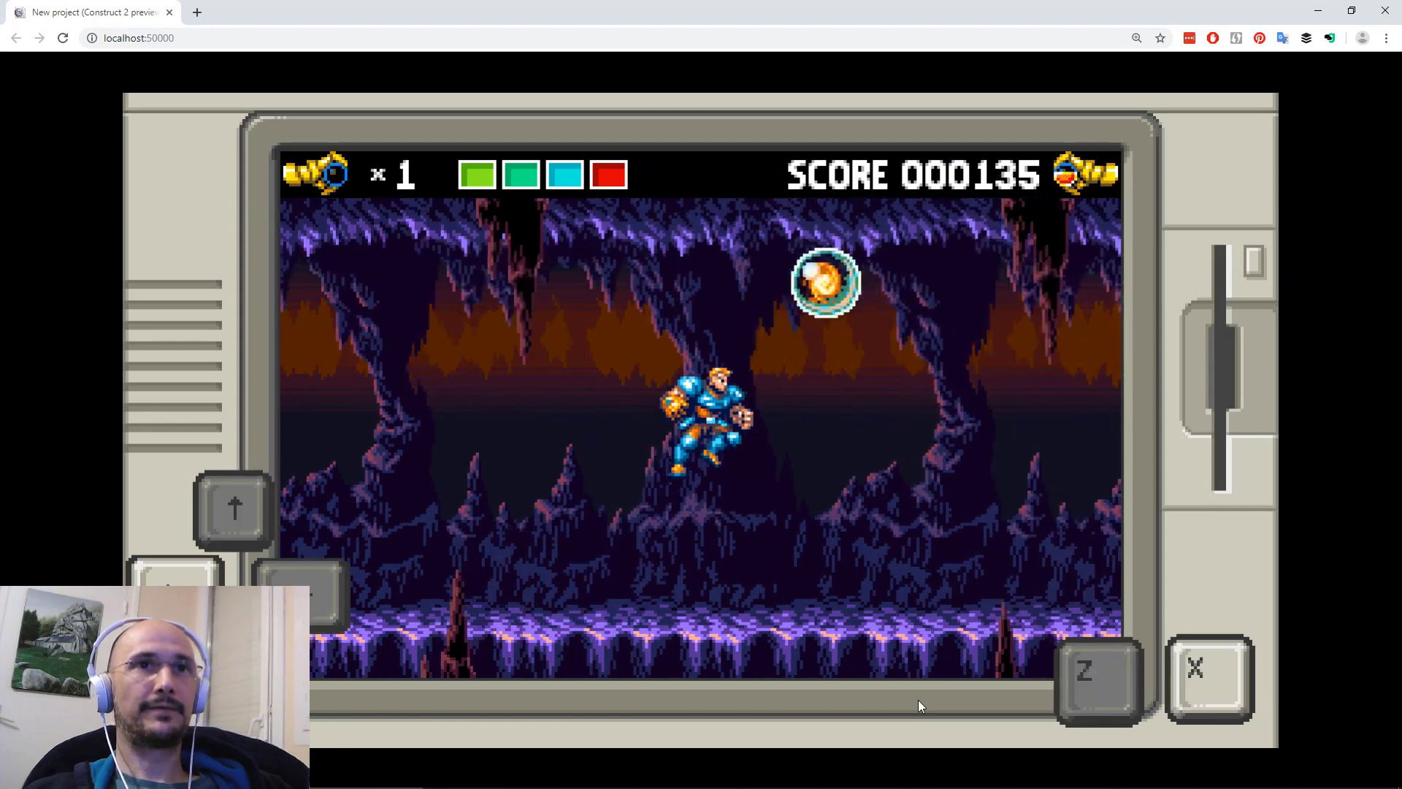
Turn the hero back and forth to punch the flying gargoyle swooping in from behind.
{"action": "key", "text": "x"}
{"action": "key", "text": "x"}
{"action": "key", "text": "Left"}
{"action": "key", "text": "x"}
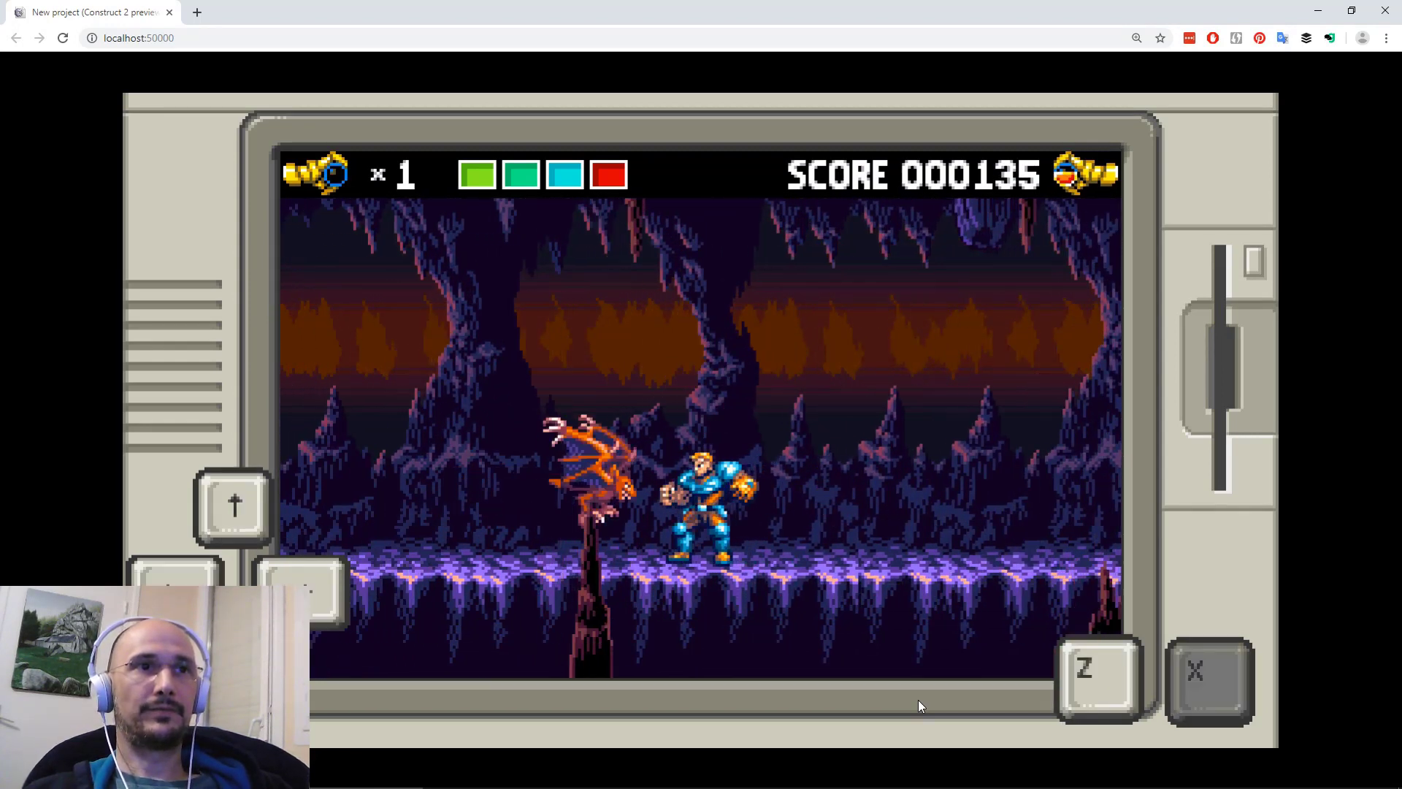
{"action": "key", "text": "Right"}
{"action": "key", "text": "x"}
{"action": "key", "text": "Left"}
{"action": "key", "text": "x"}
Combine jumps, turns and gauntlet attacks against gargoyles on both sides of the hero.
{"action": "key", "text": "Up"}
{"action": "key", "text": "x"}
{"action": "key", "text": "Right"}
{"action": "key", "text": "x"}
{"action": "key", "text": "Left"}
{"action": "key", "text": "Up"}
{"action": "key", "text": "z"}
{"action": "key", "text": "Right"}
{"action": "key", "text": "x"}
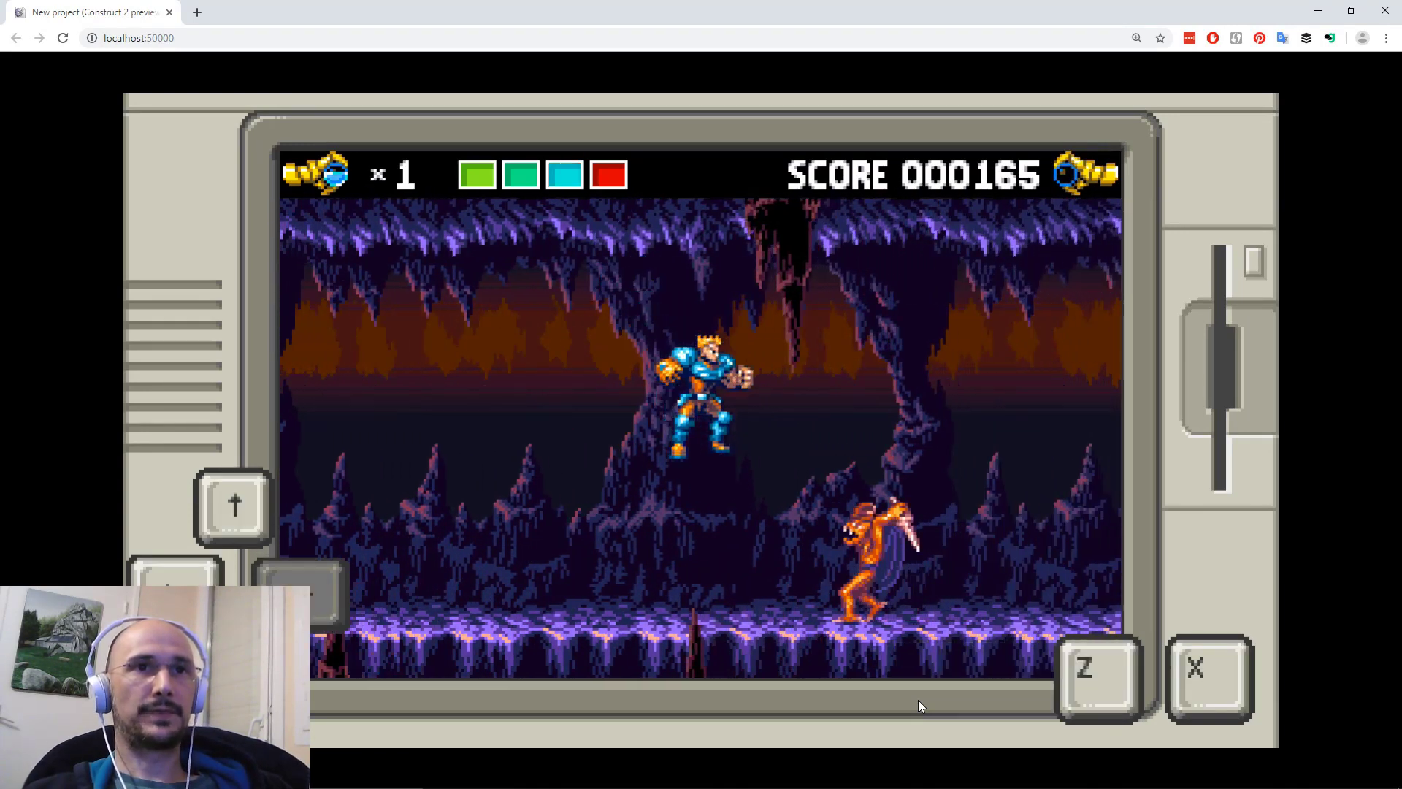
Jump past the dagger-carrying gargoyle and punch the next flying gargoyle with the gauntlet.
{"action": "key", "text": "Up"}
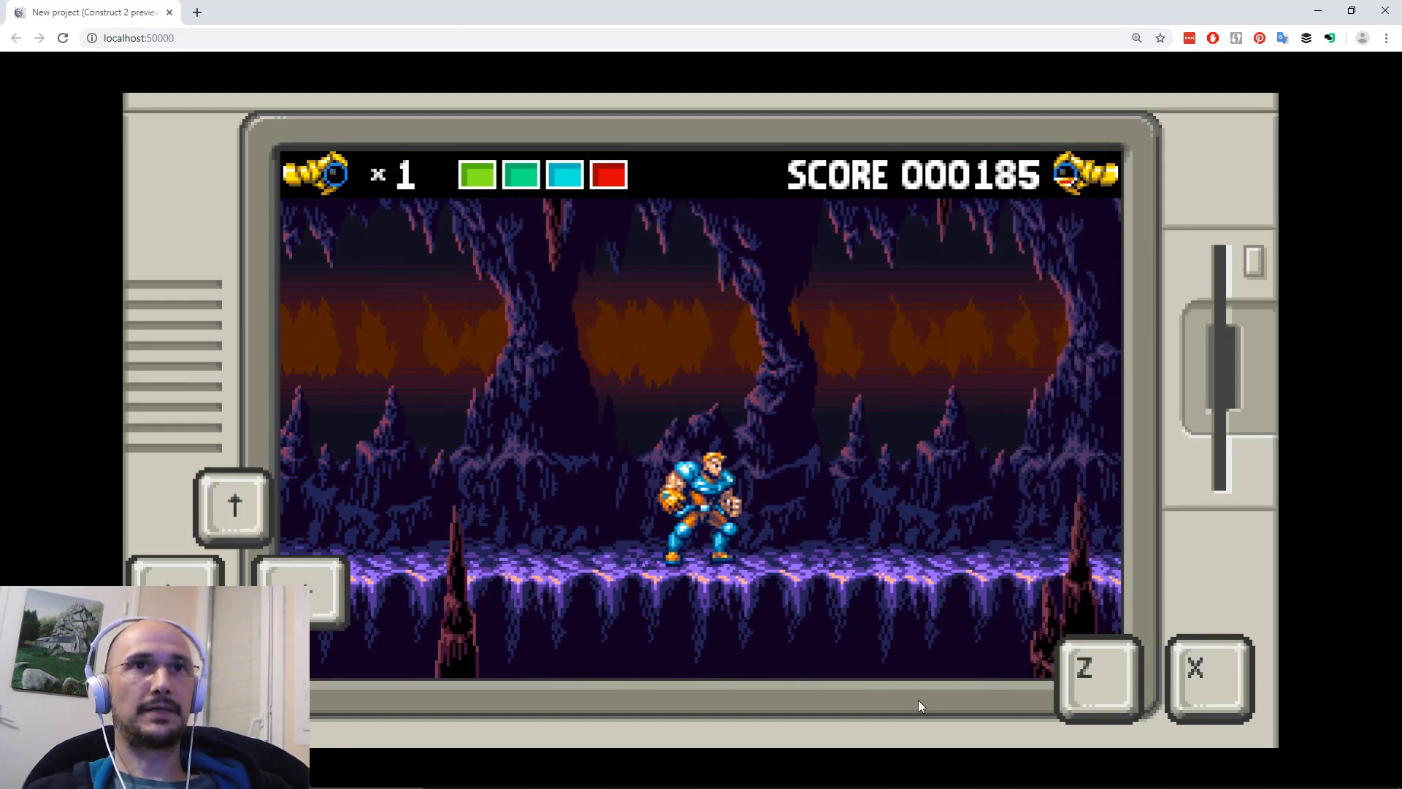
{"action": "key", "text": "Up"}
{"action": "key", "text": "x"}
{"action": "key", "text": "x"}
{"action": "key", "text": "Up"}
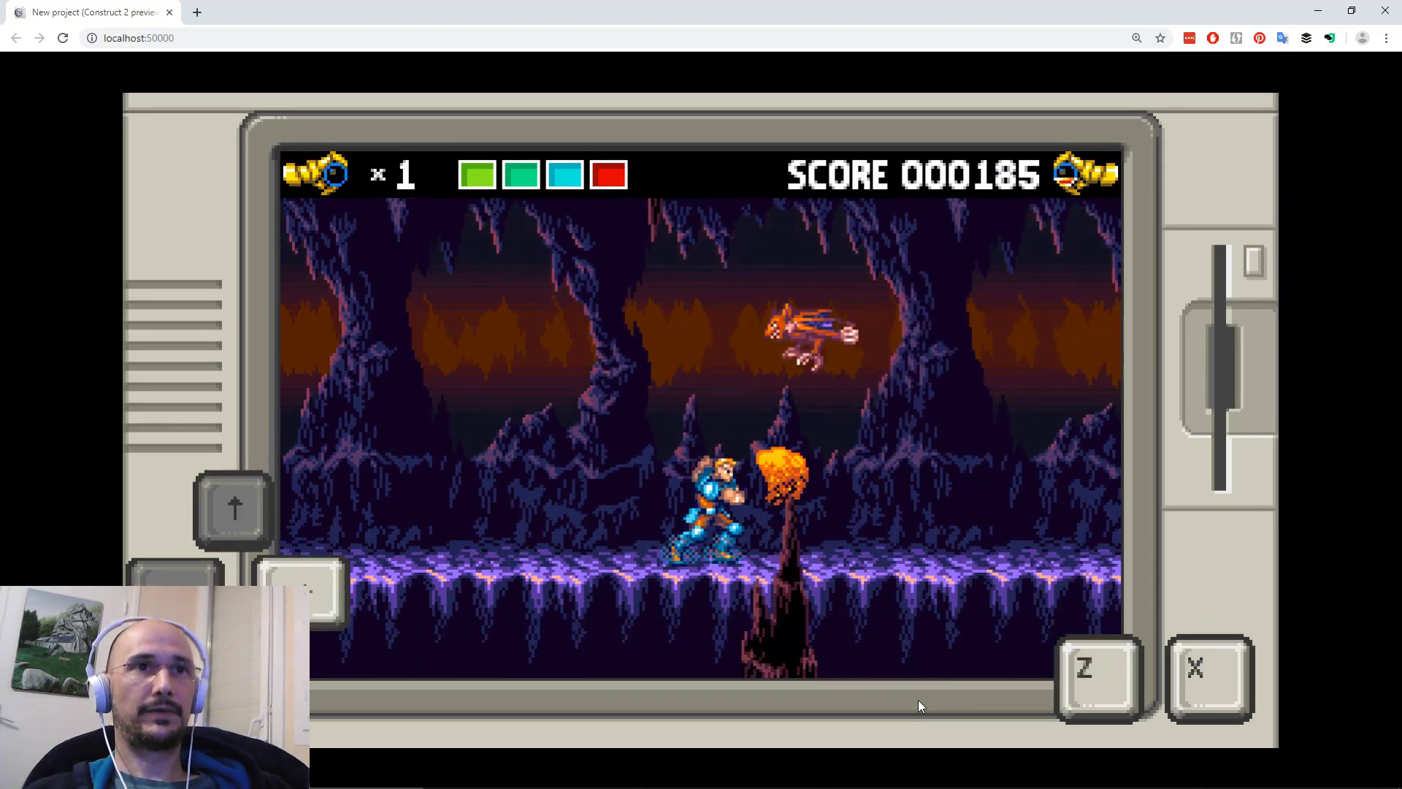
{"action": "key", "text": "z"}
{"action": "key", "text": "x"}
{"action": "key", "text": "Right"}
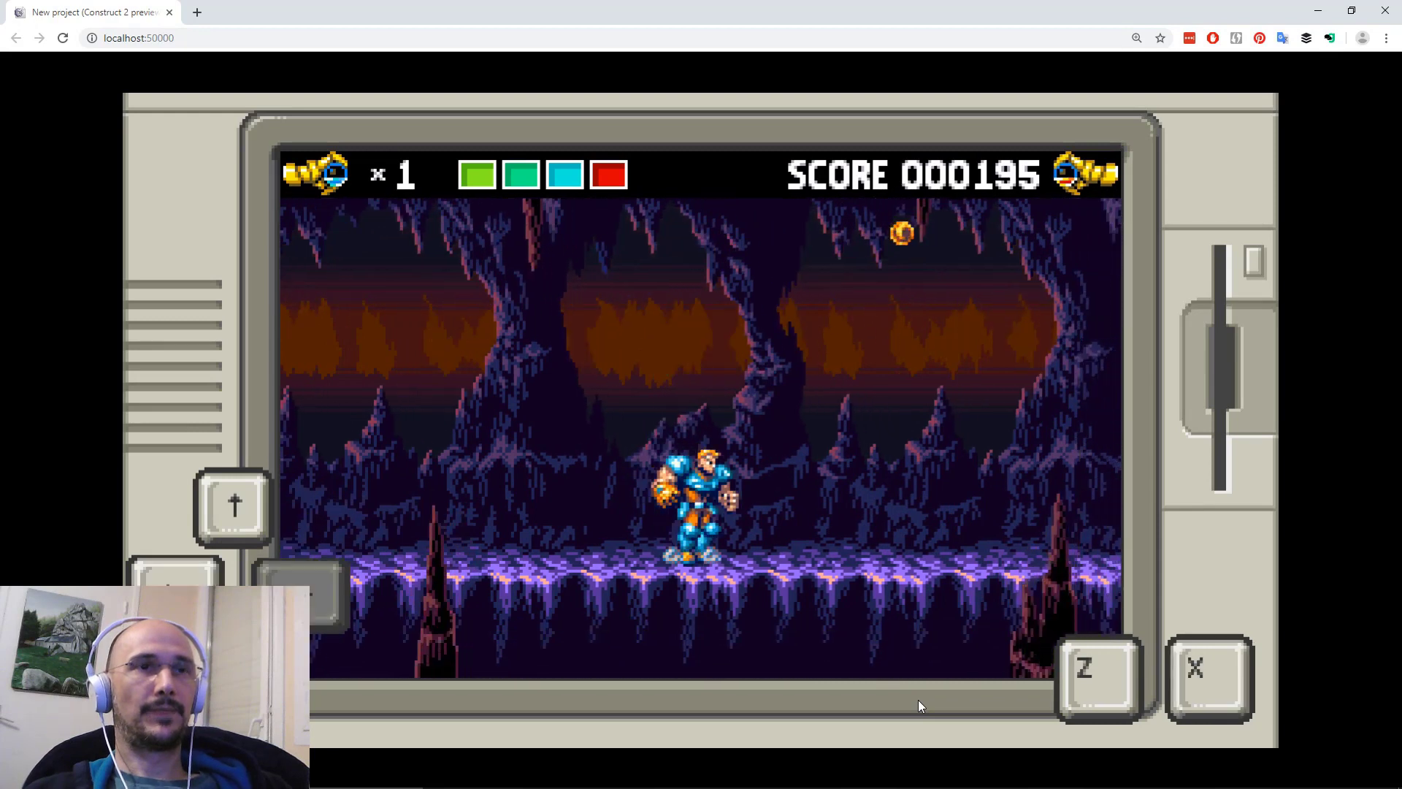
Test the air bash while advancing, and jump between the flying and walking gargoyles to strike them.
{"action": "key", "text": "Up"}
{"action": "key", "text": "x"}
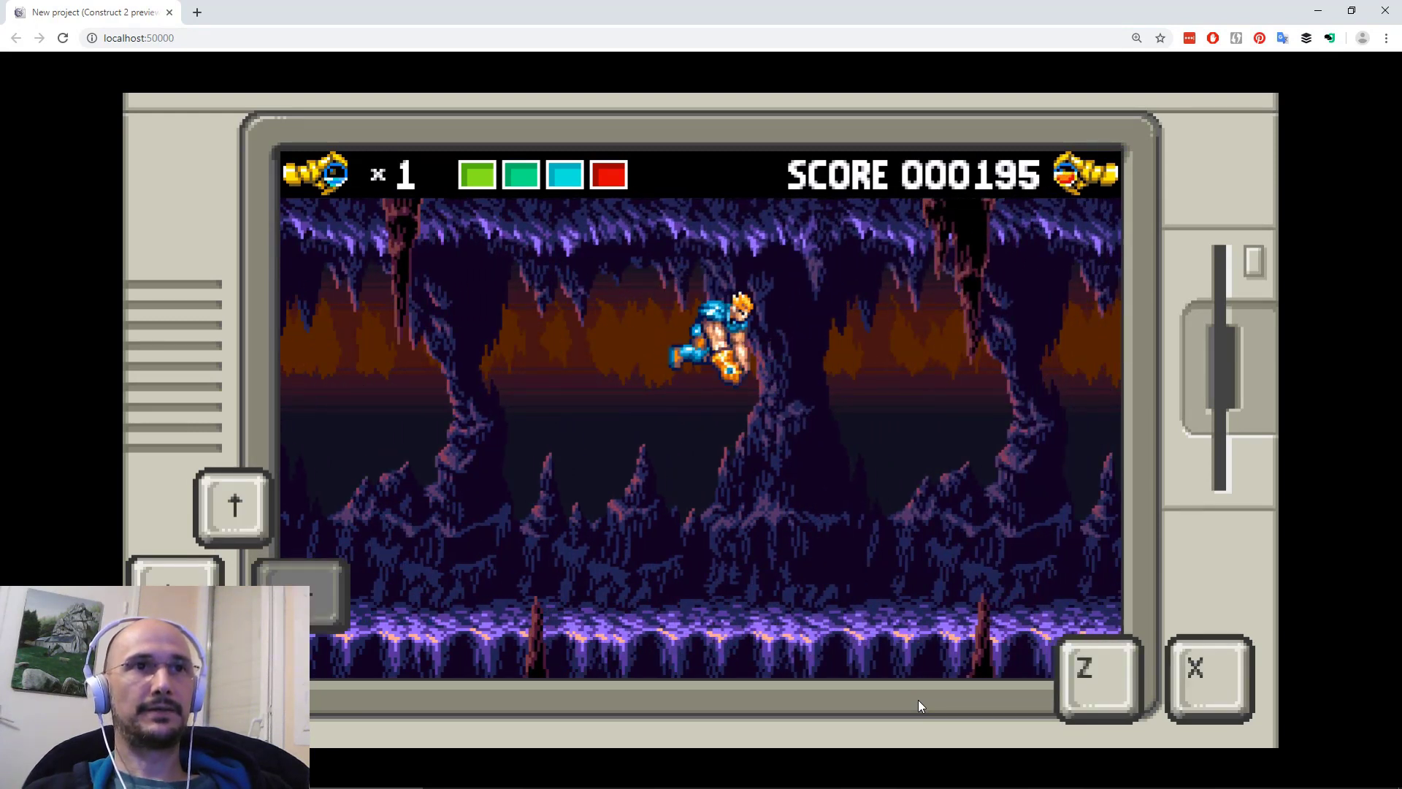
{"action": "key", "text": "Left"}
{"action": "key", "text": "Up"}
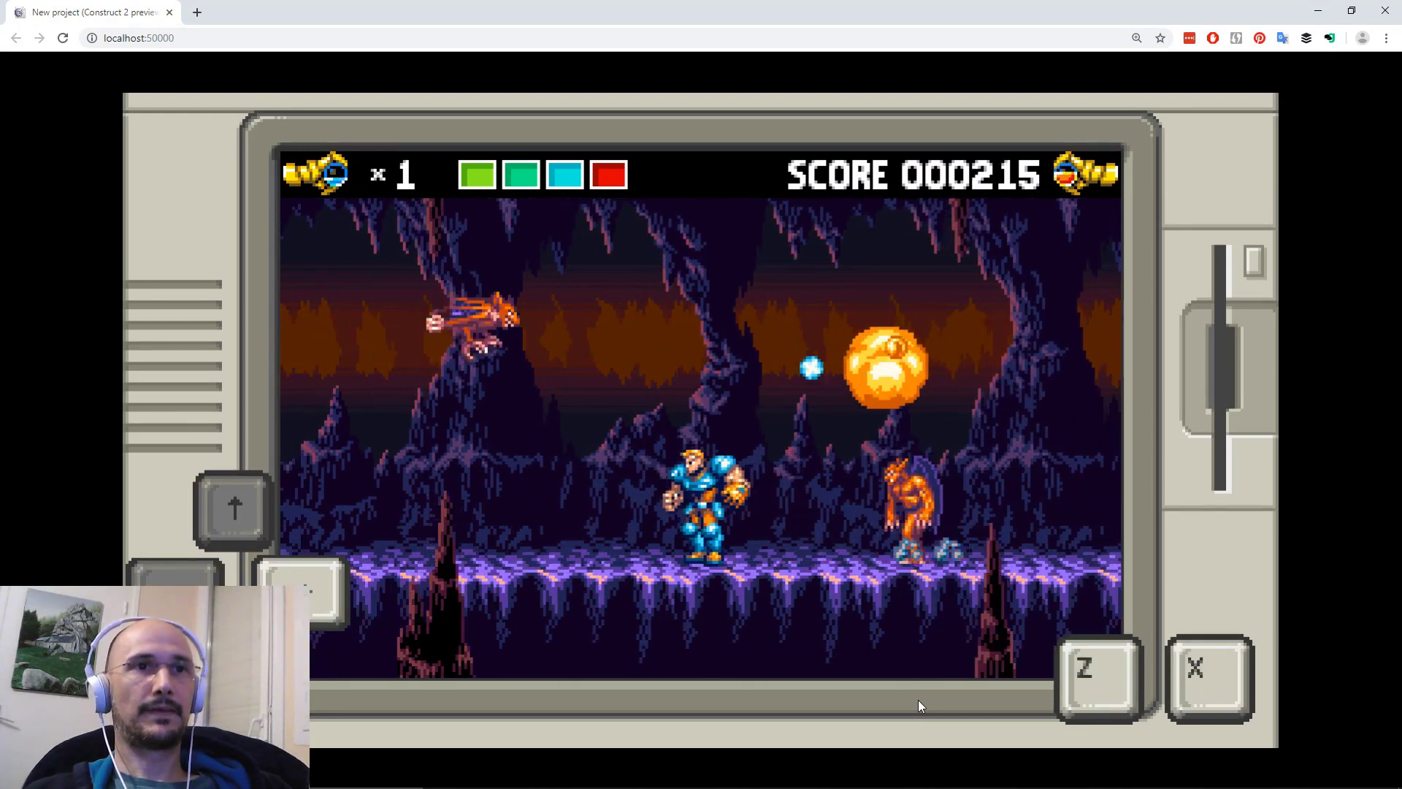
{"action": "key", "text": "Up"}
{"action": "key", "text": "Right"}
{"action": "key", "text": "x"}
{"action": "key", "text": "Up"}
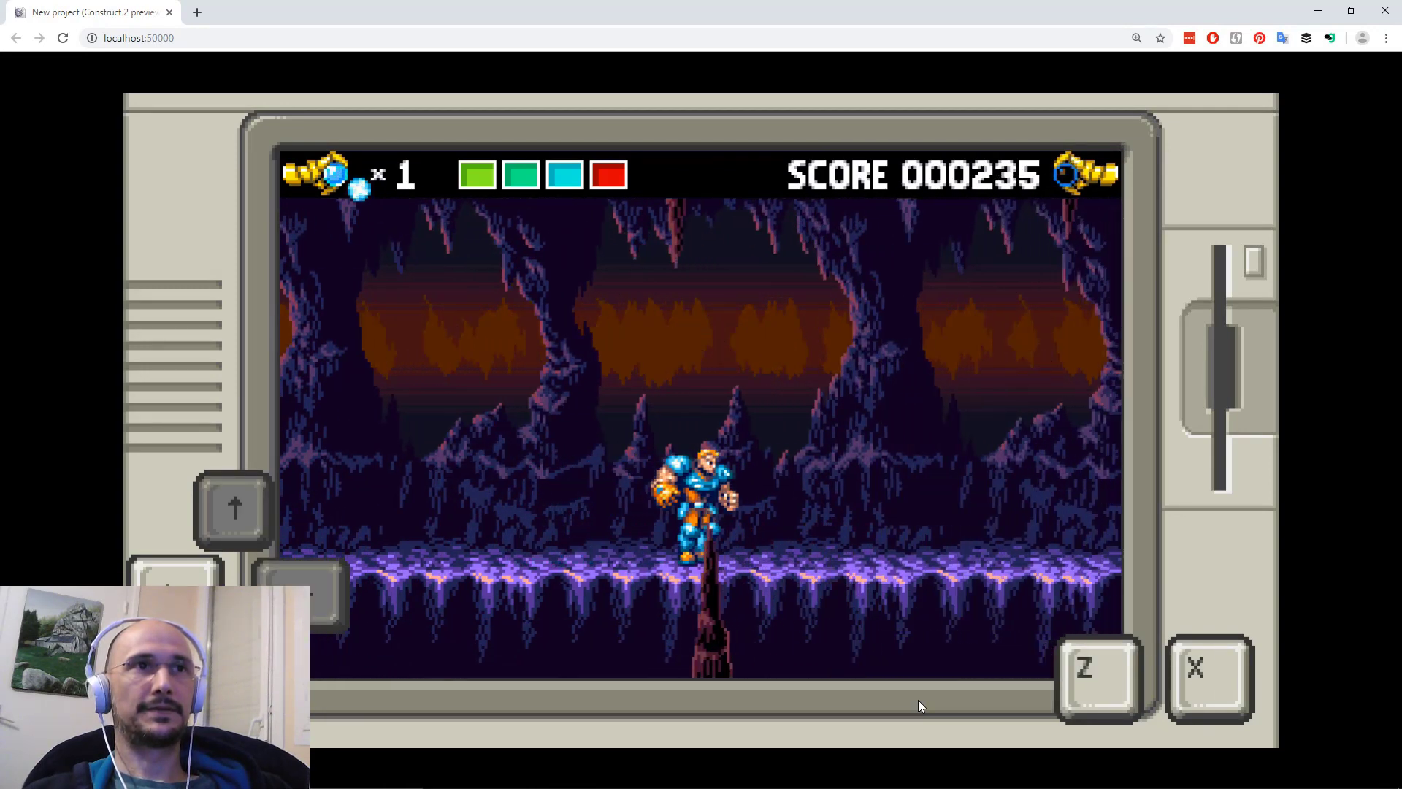
Turn back to punch the pursuing ground gargoyles, retreating forward between the attacks.
{"action": "key", "text": "Left"}
{"action": "key", "text": "z"}
{"action": "key", "text": "Left"}
{"action": "key", "text": "x"}
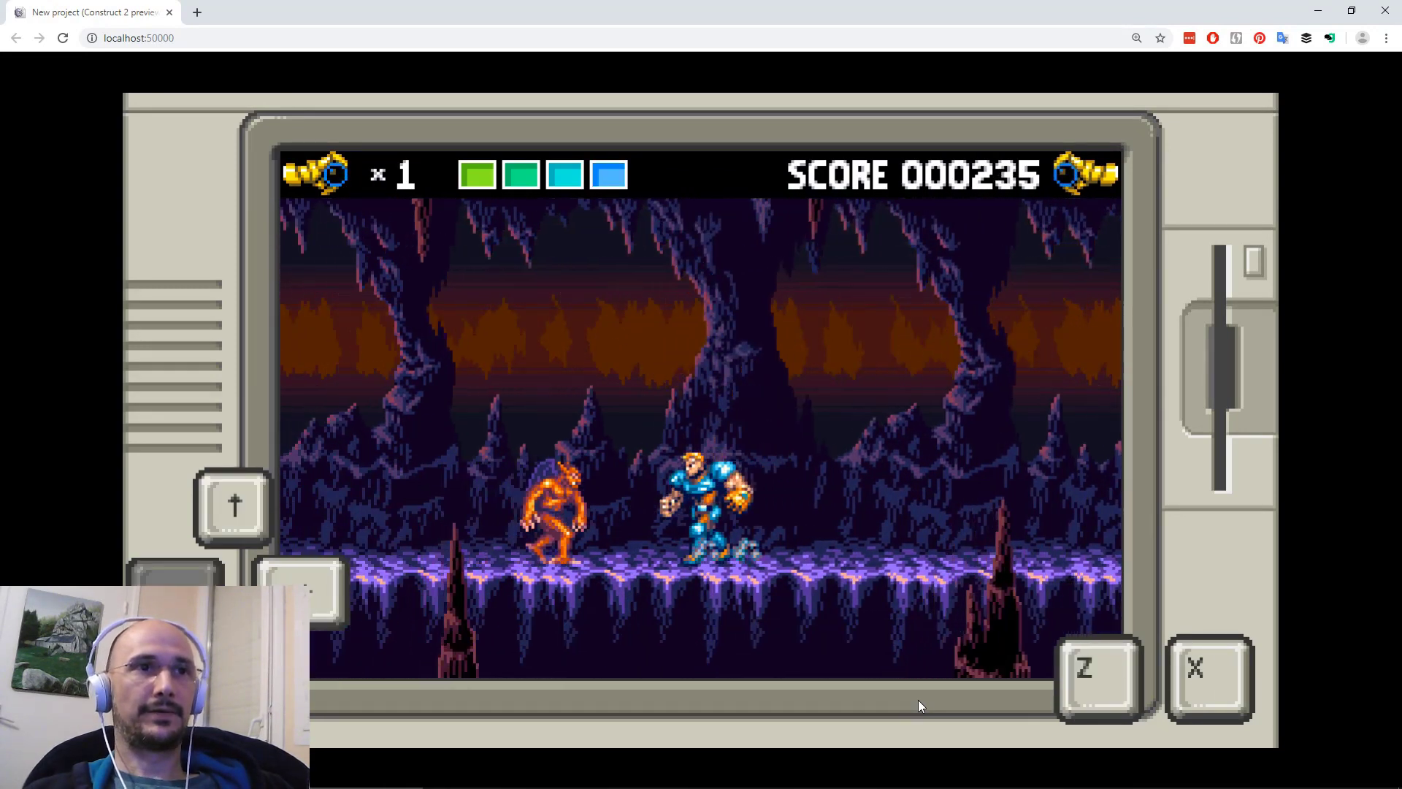
{"action": "key", "text": "Right"}
{"action": "key", "text": "x"}
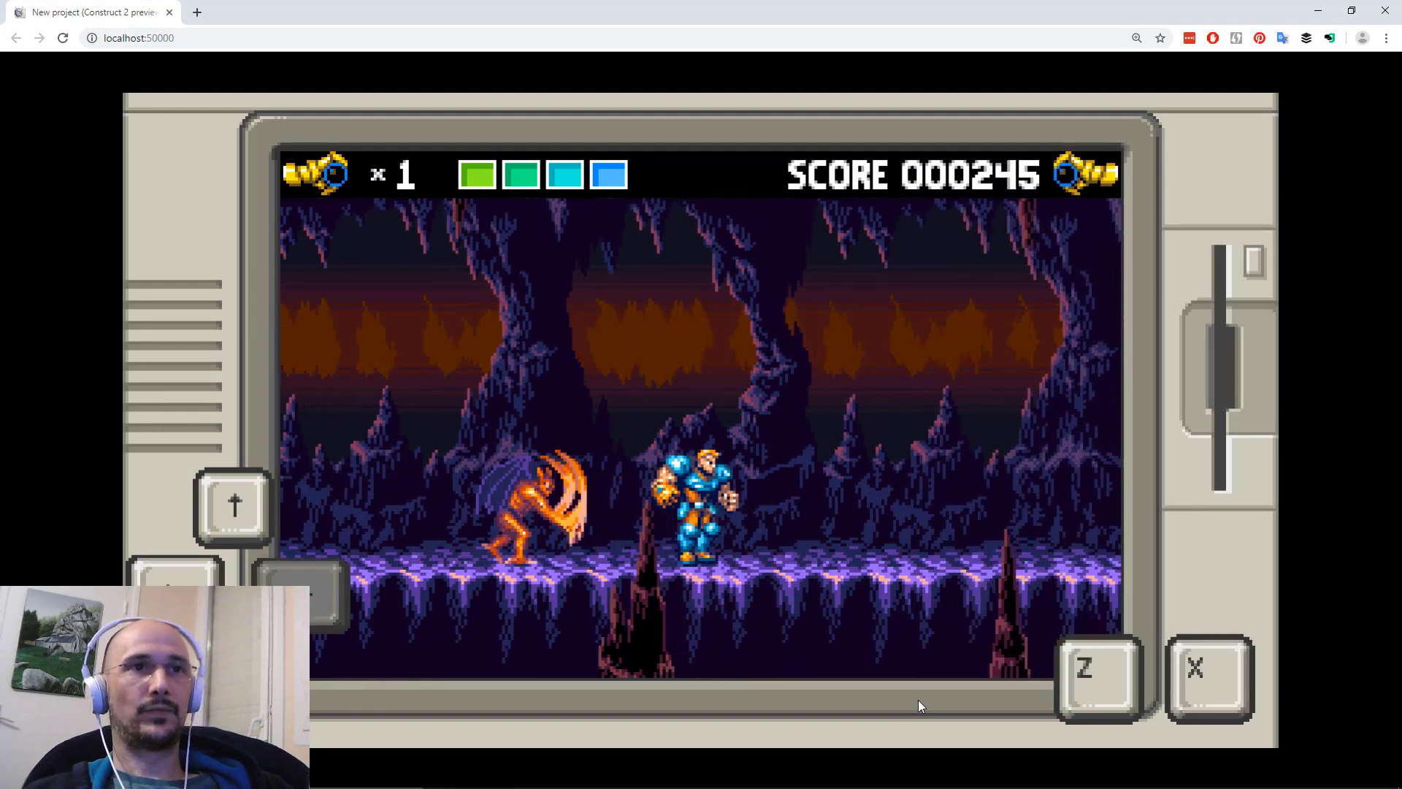
{"action": "key", "text": "Left"}
{"action": "key", "text": "x"}
{"action": "key", "text": "Right"}
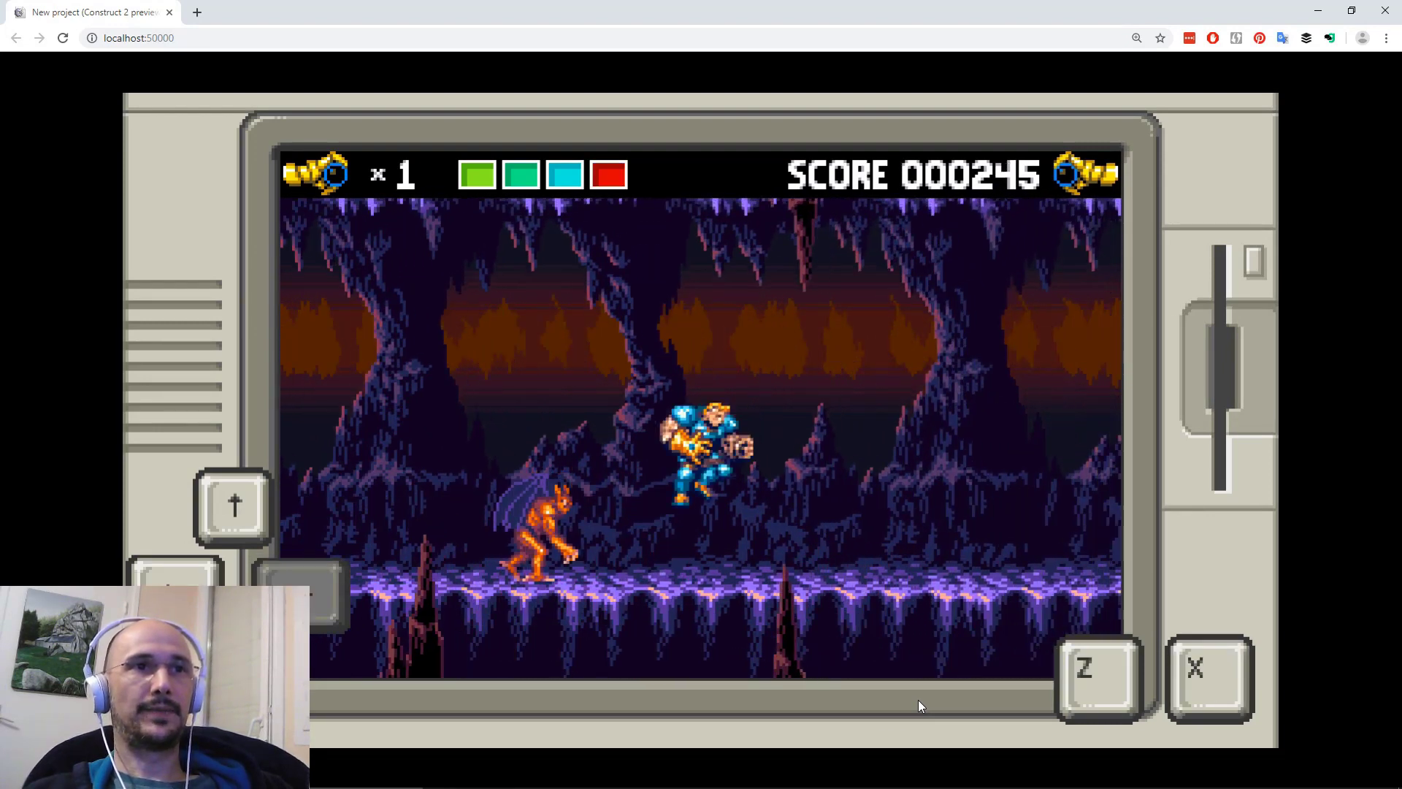
Strike the gargoyle behind the hero and jump ahead into the section with hanging chain-like columns.
{"action": "key", "text": "Left"}
{"action": "key", "text": "x"}
{"action": "key", "text": "Right"}
{"action": "key", "text": "Up"}
{"action": "key", "text": "z"}
{"action": "key", "text": "Right"}
{"action": "key", "text": "x"}
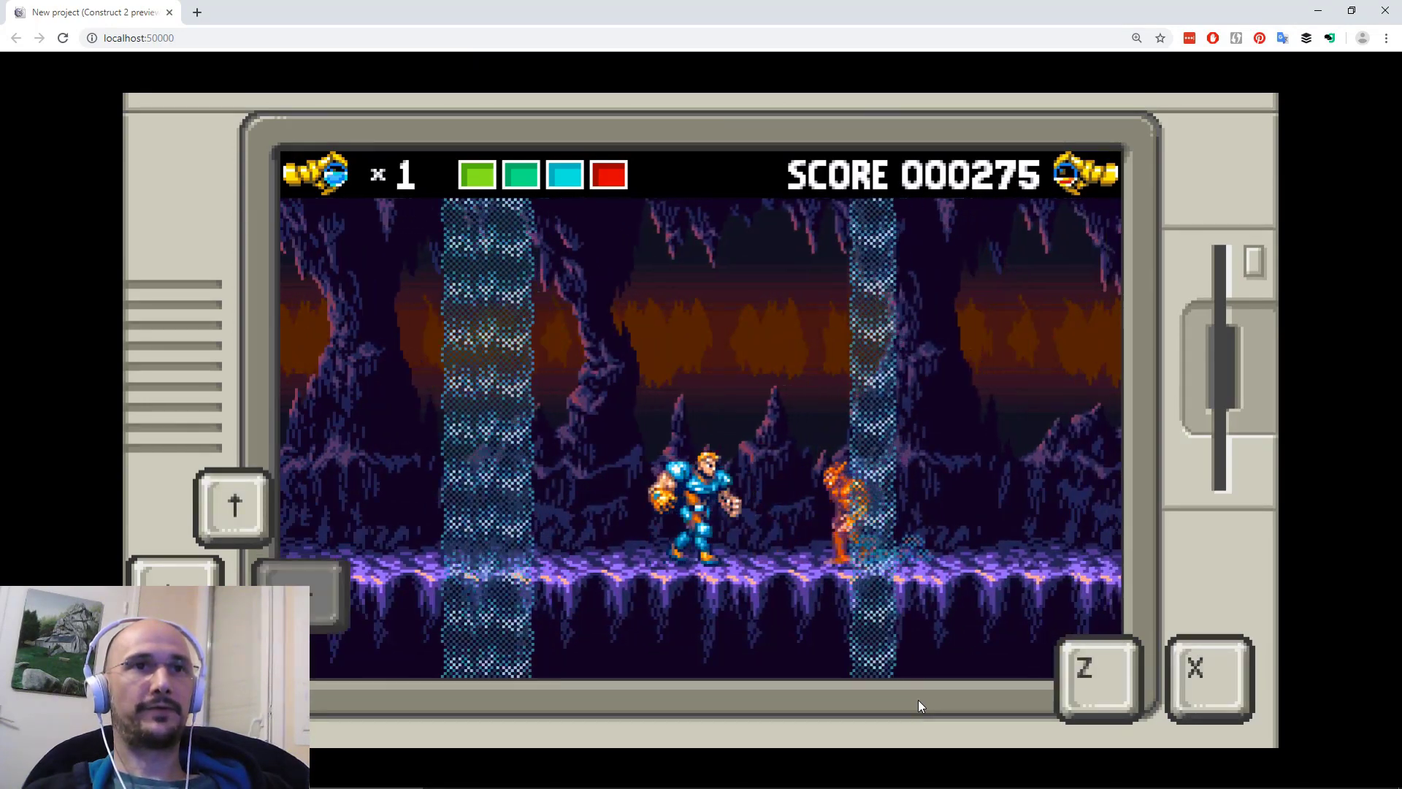
Fight the gargoyles between the columns with repeated punches, jumps and attacks to the rear.
{"action": "key", "text": "x"}
{"action": "key", "text": "x"}
{"action": "key", "text": "Up"}
{"action": "key", "text": "Up"}
{"action": "key", "text": "z"}
{"action": "key", "text": "Left"}
{"action": "key", "text": "x"}
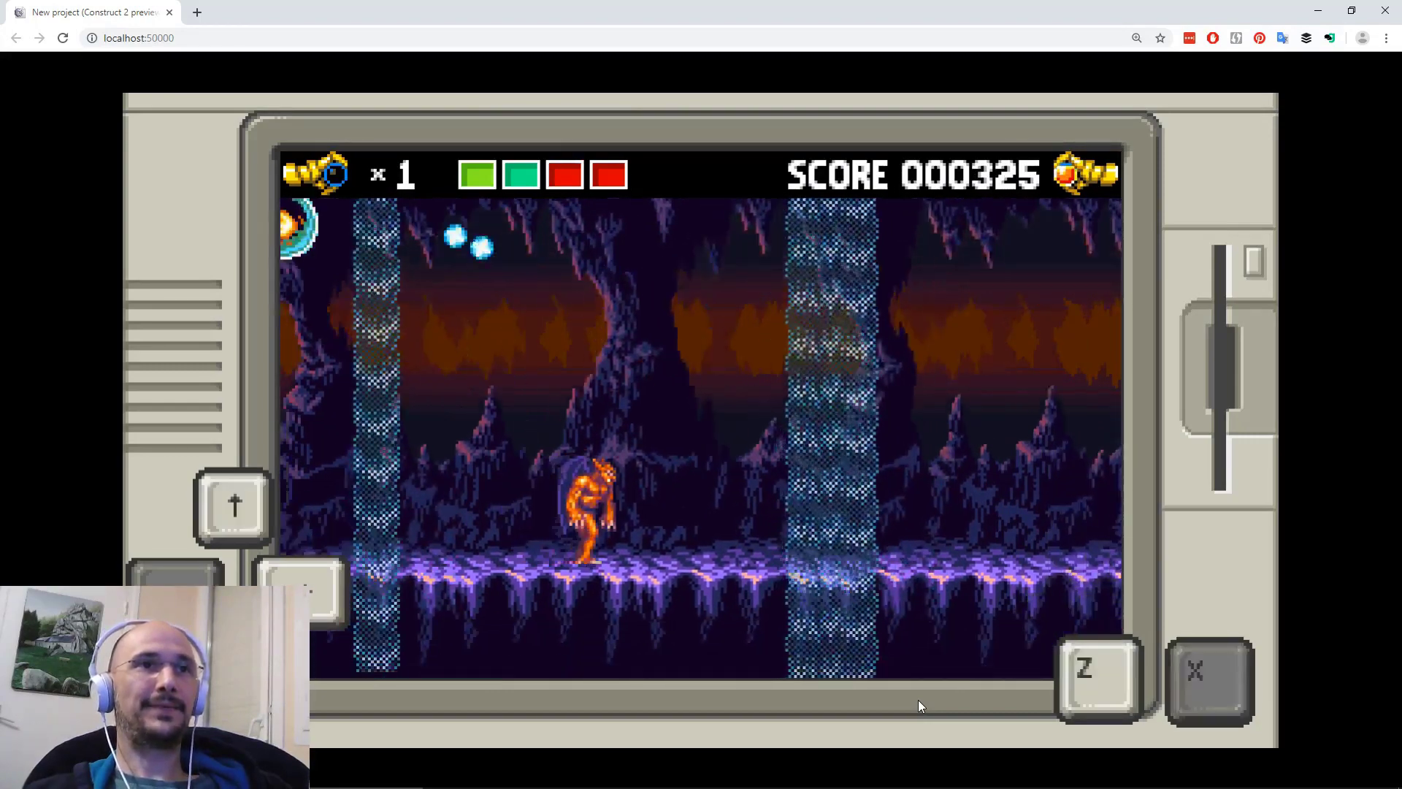
{"action": "key", "text": "Left"}
{"action": "key", "text": "Left"}
{"action": "key", "text": "x"}
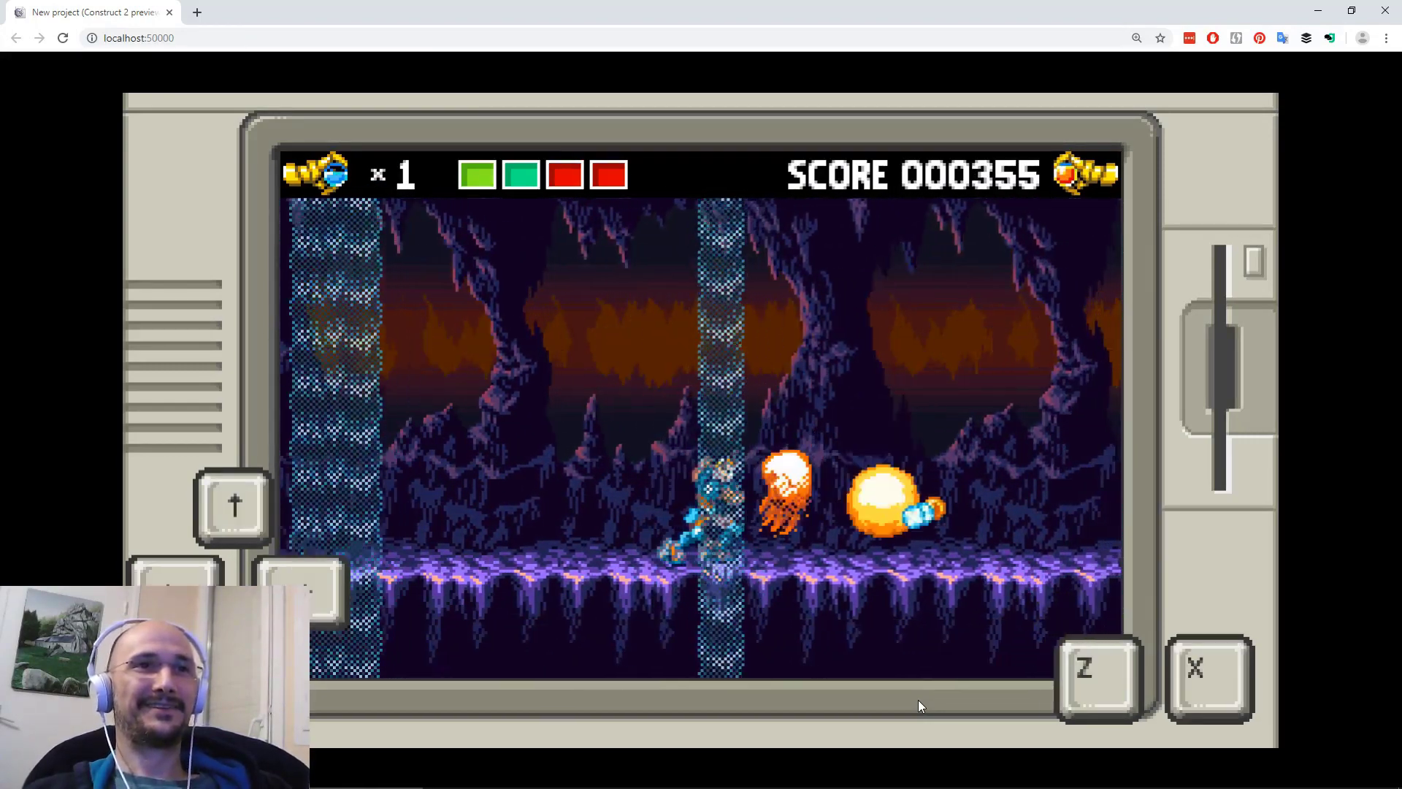
Double back to the right with jumps and attacks toward the orb capsule, and face the swooping gargoyle.
{"action": "key", "text": "Right"}
{"action": "key", "text": "Up"}
{"action": "key", "text": "Up"}
{"action": "key", "text": "Right"}
{"action": "key", "text": "z"}
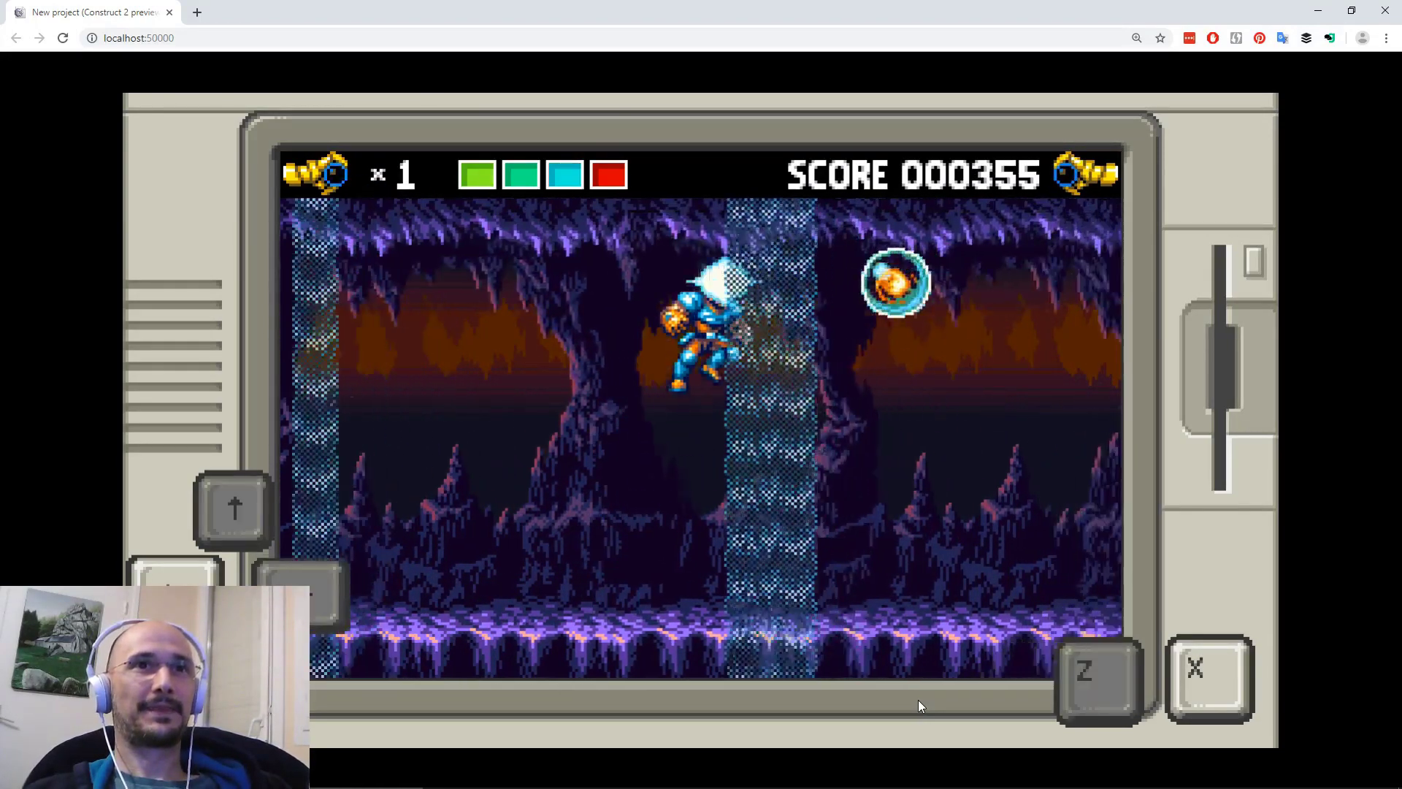
{"action": "key", "text": "x"}
{"action": "key", "text": "x"}
{"action": "key", "text": "Right"}
{"action": "key", "text": "Left"}
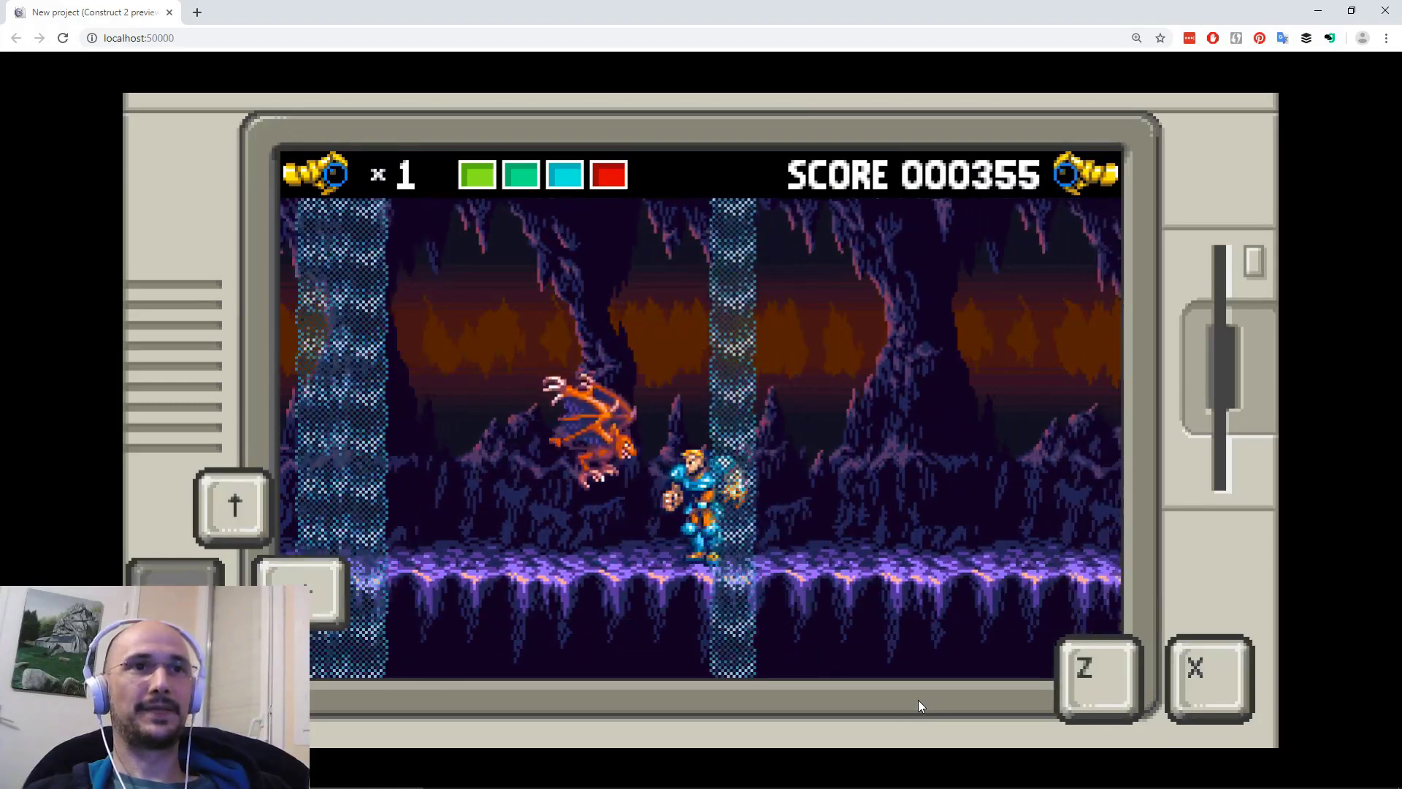
Leap over the walking gargoyle's area and hit it with the air bash and ground punches.
{"action": "key", "text": "Right"}
{"action": "key", "text": "Up"}
{"action": "key", "text": "z"}
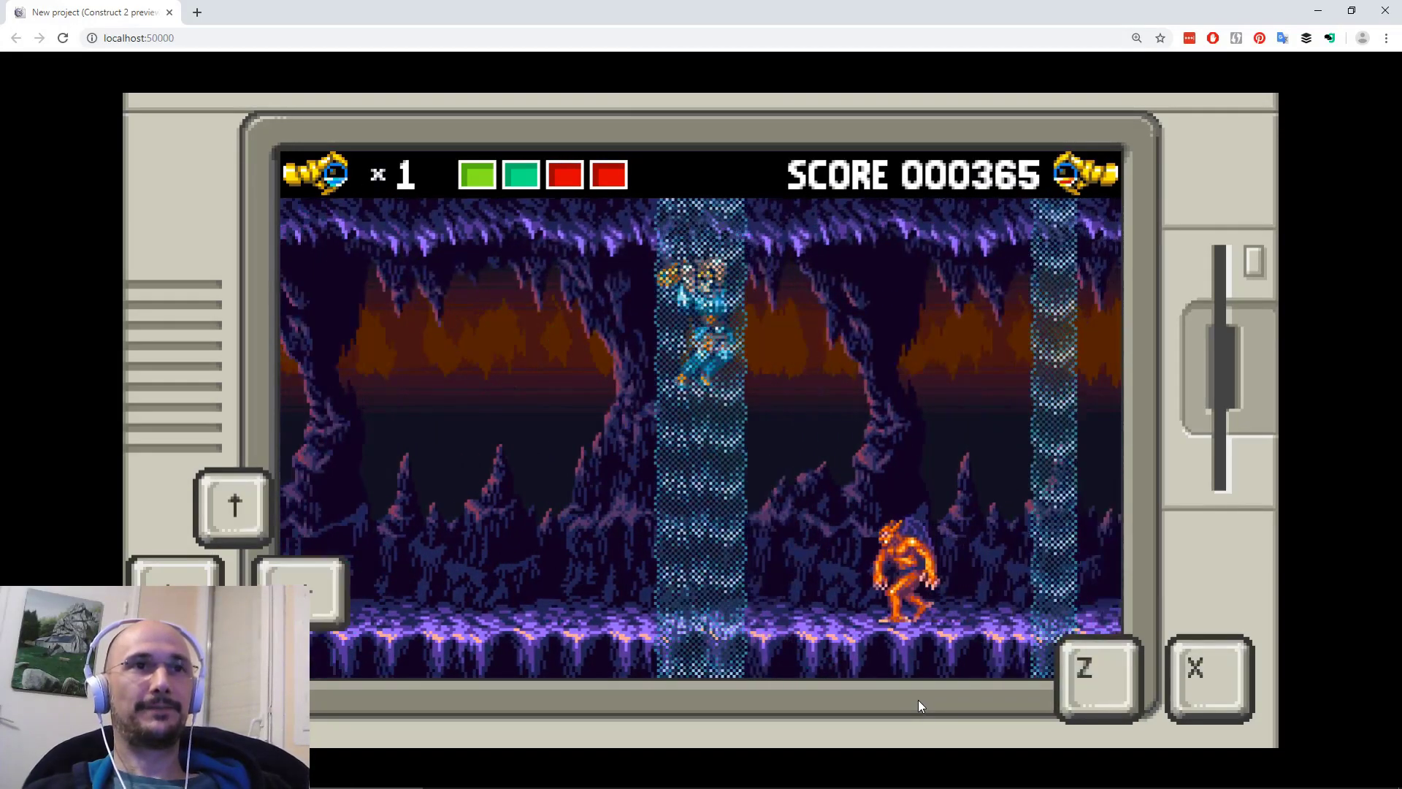
{"action": "key", "text": "x"}
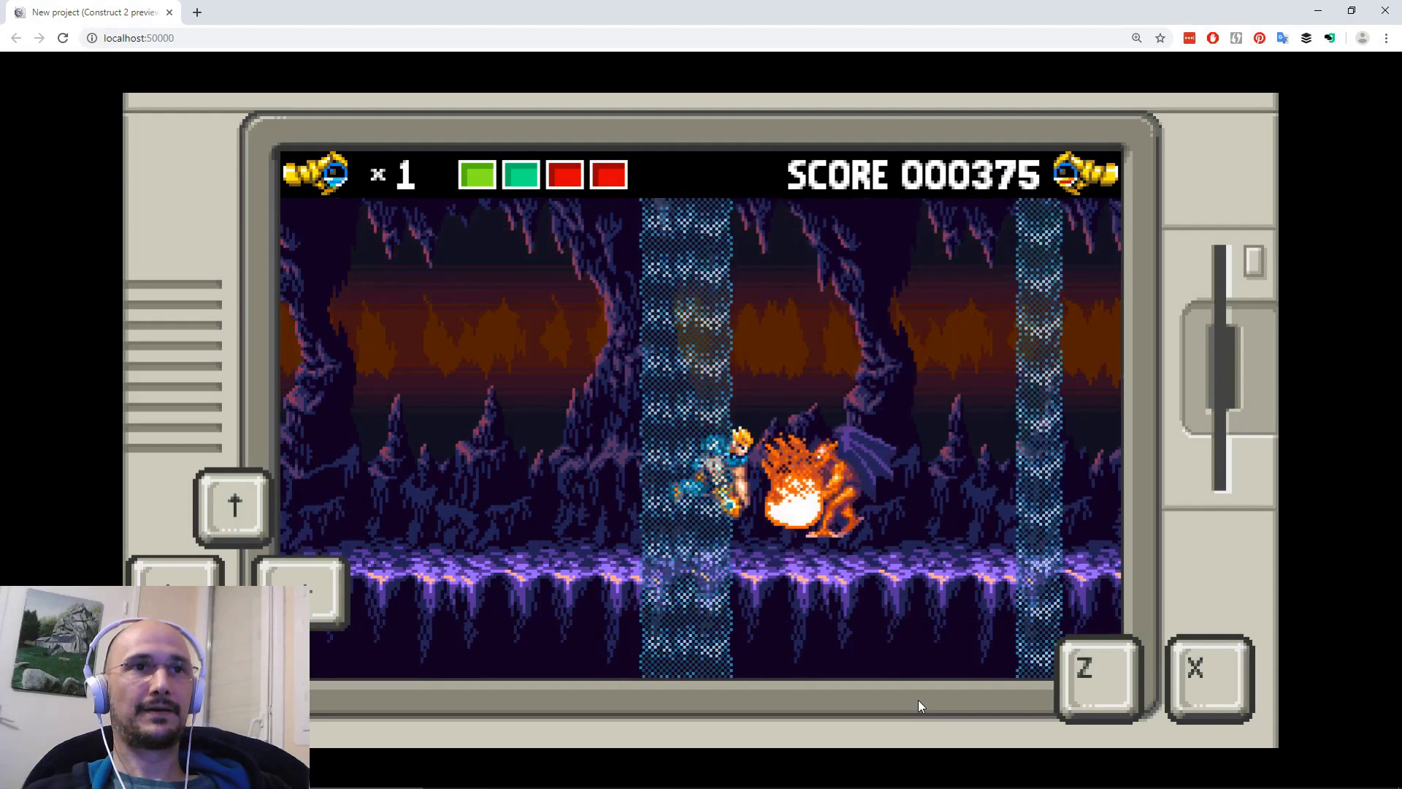
{"action": "key", "text": "Right"}
{"action": "key", "text": "x"}
{"action": "key", "text": "x"}
{"action": "key", "text": "Right"}
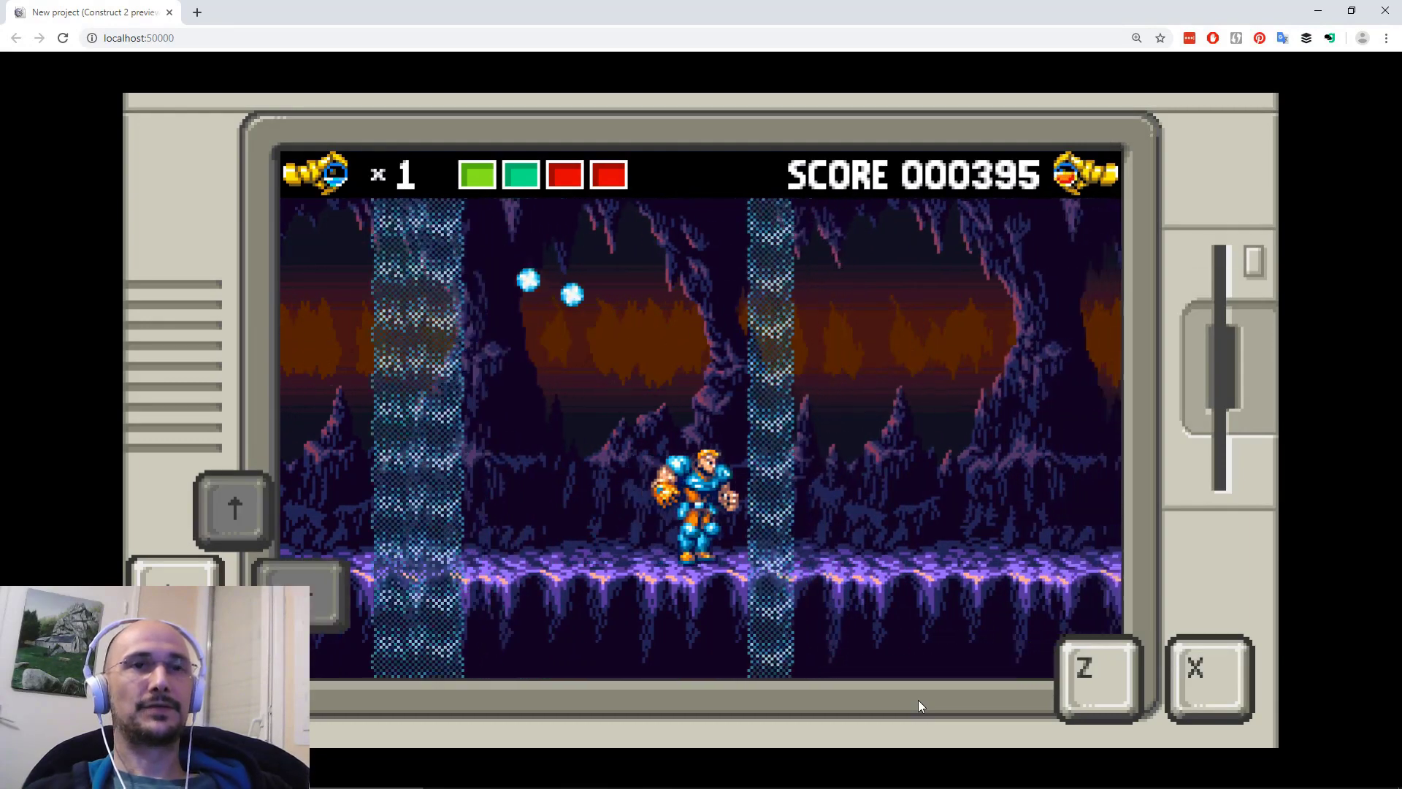
Push the weakened hero past the last columns with jumps and attacks, playing Level-4 until the run ends.
{"action": "key", "text": "Up"}
{"action": "key", "text": "x"}
{"action": "key", "text": "Right"}
{"action": "key", "text": "Up"}
{"action": "key", "text": "Right"}
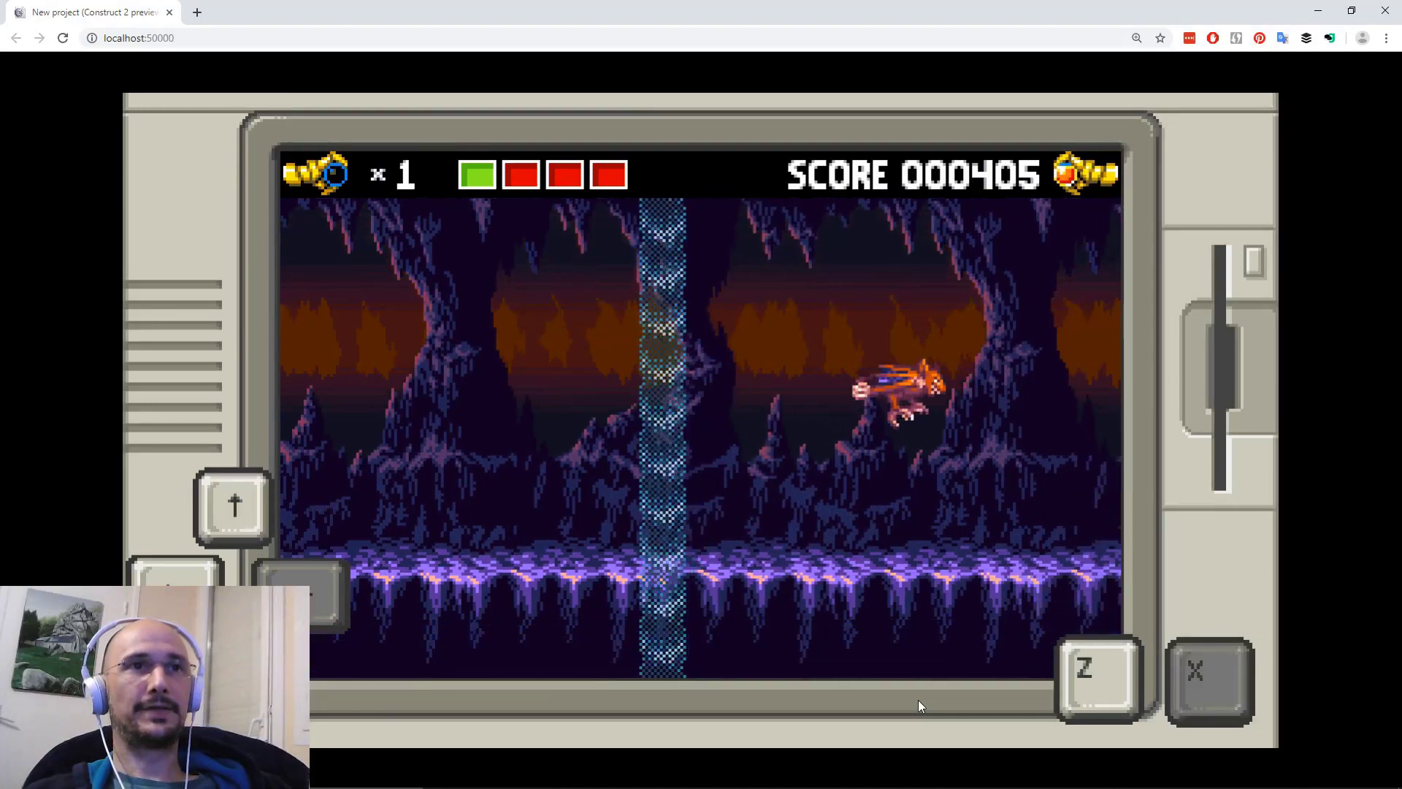
{"action": "key", "text": "Right"}
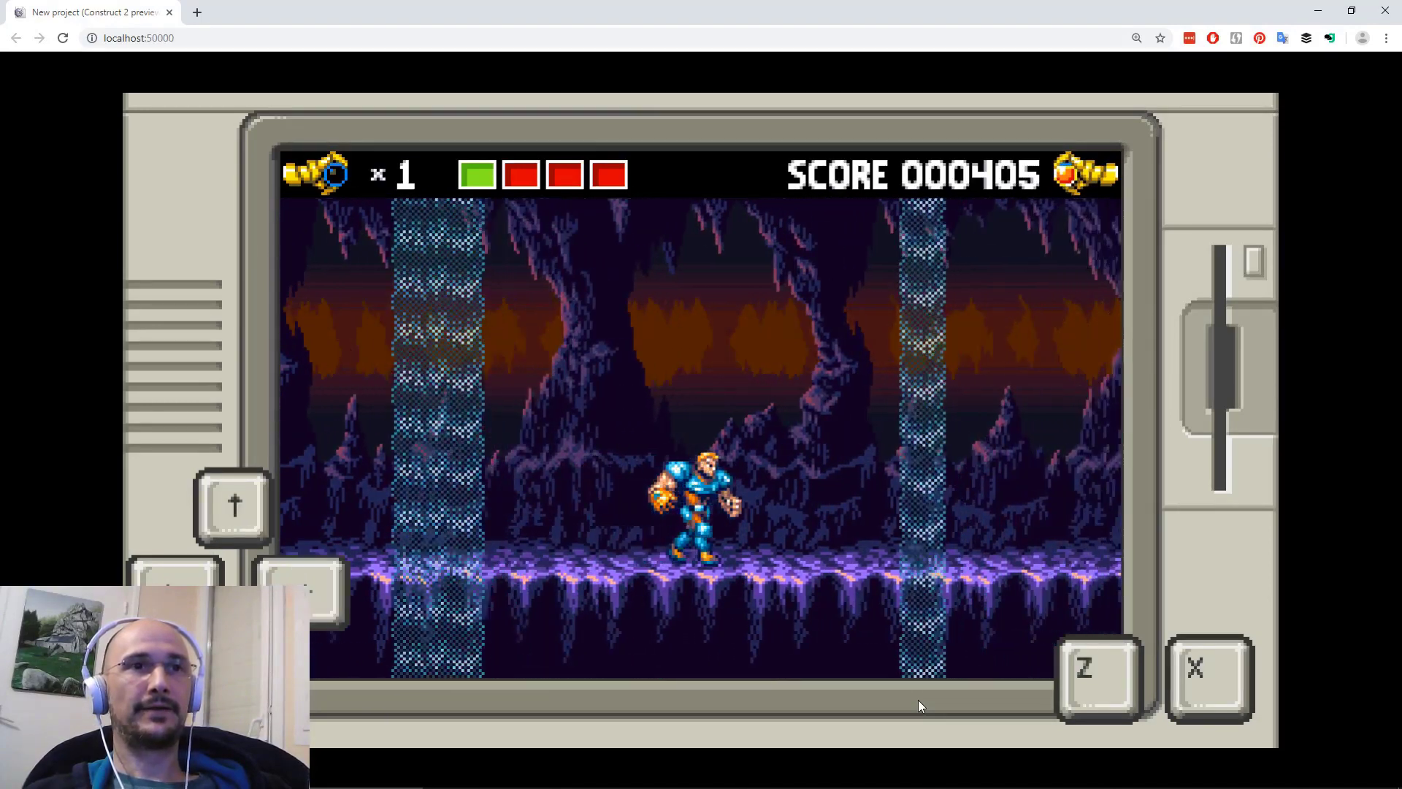
{"action": "key", "text": "x"}
{"action": "key", "text": "Right"}
{"action": "key", "text": "x"}
{"action": "key", "text": "z"}
{"action": "key", "text": "Right"}
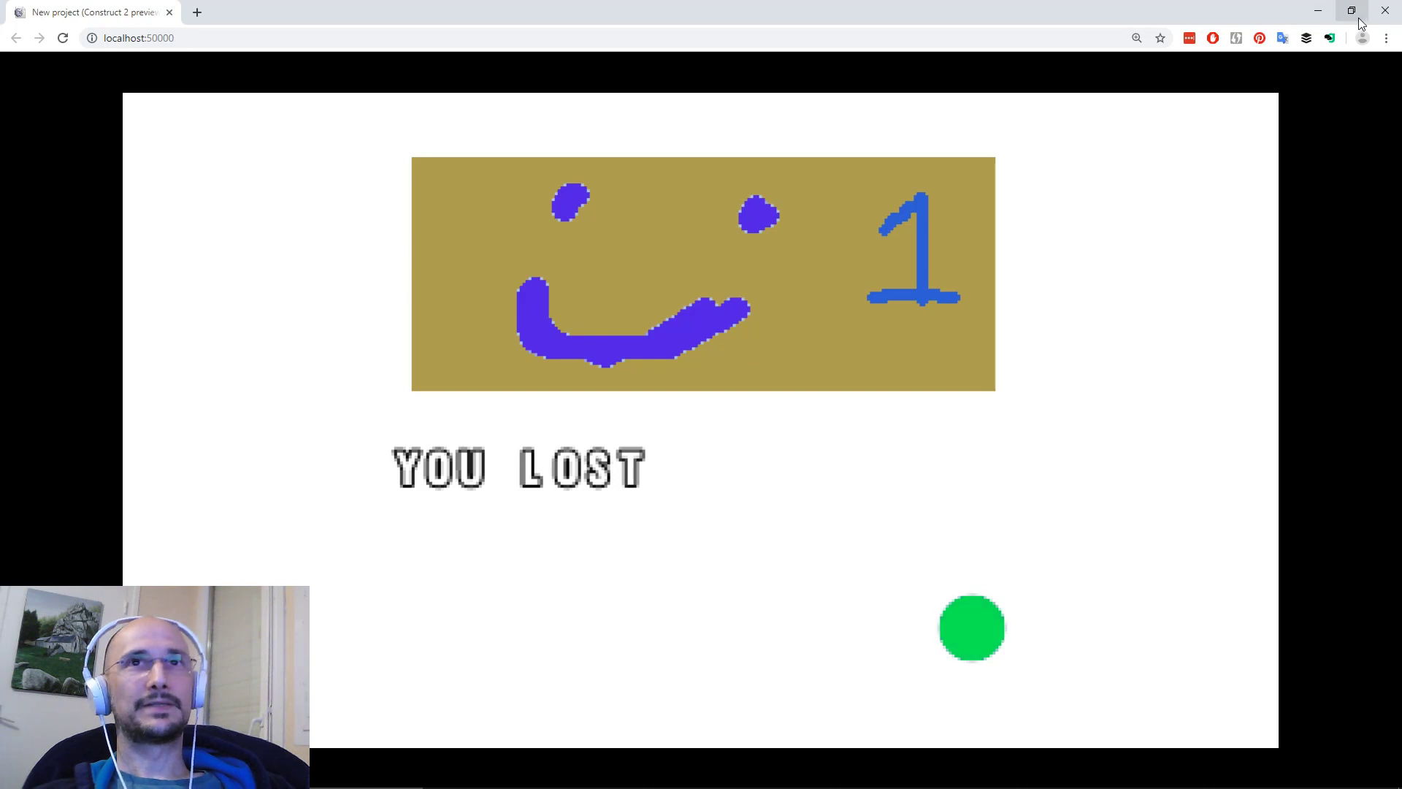
Close the Level-4 preview and run the Level-3 layout in a new preview.
{"action": "left_click", "coordinate": [1384, 13]}
{"action": "middle_click_drag", "start_coordinate": [515, 292], "coordinate": [555, 197]}
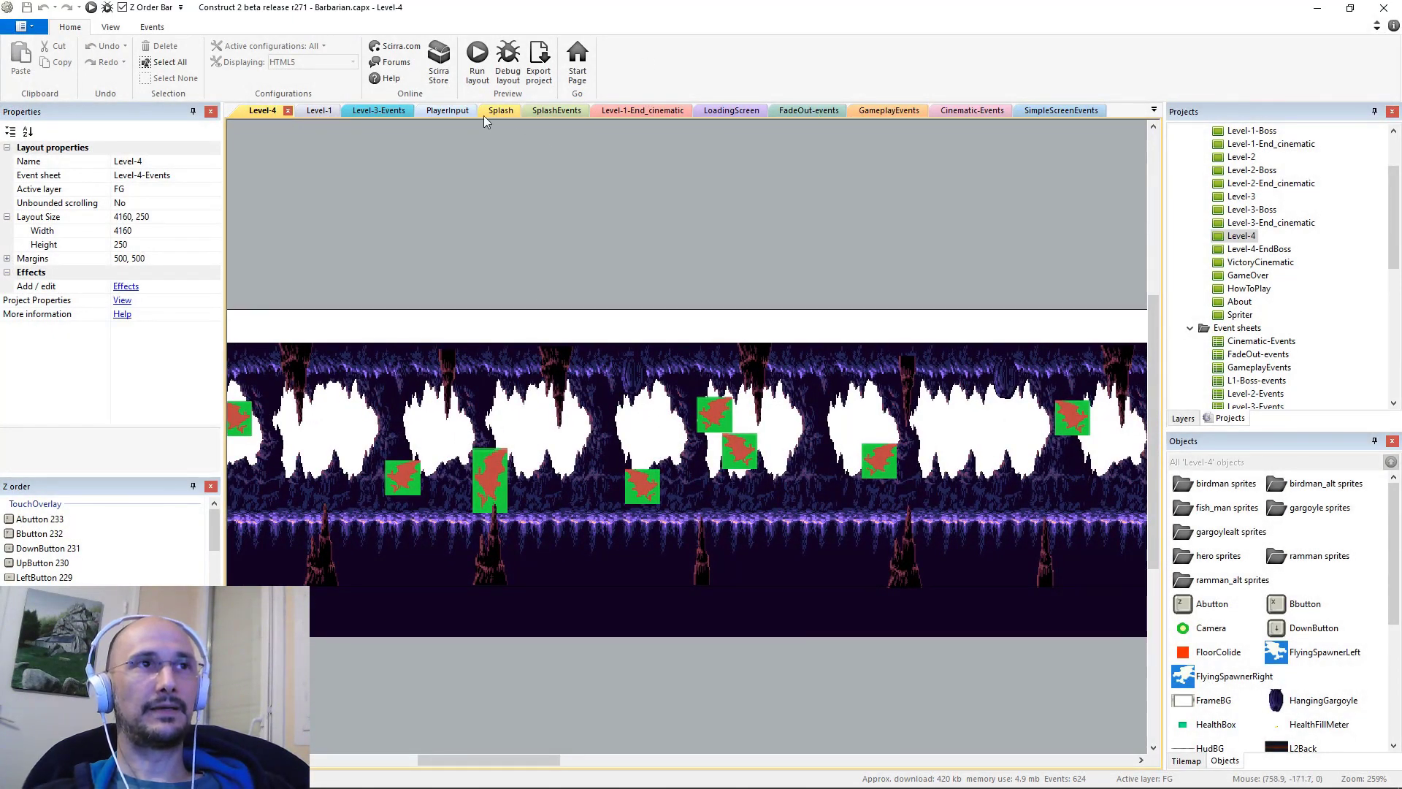
{"action": "double_click", "coordinate": [1234, 197]}
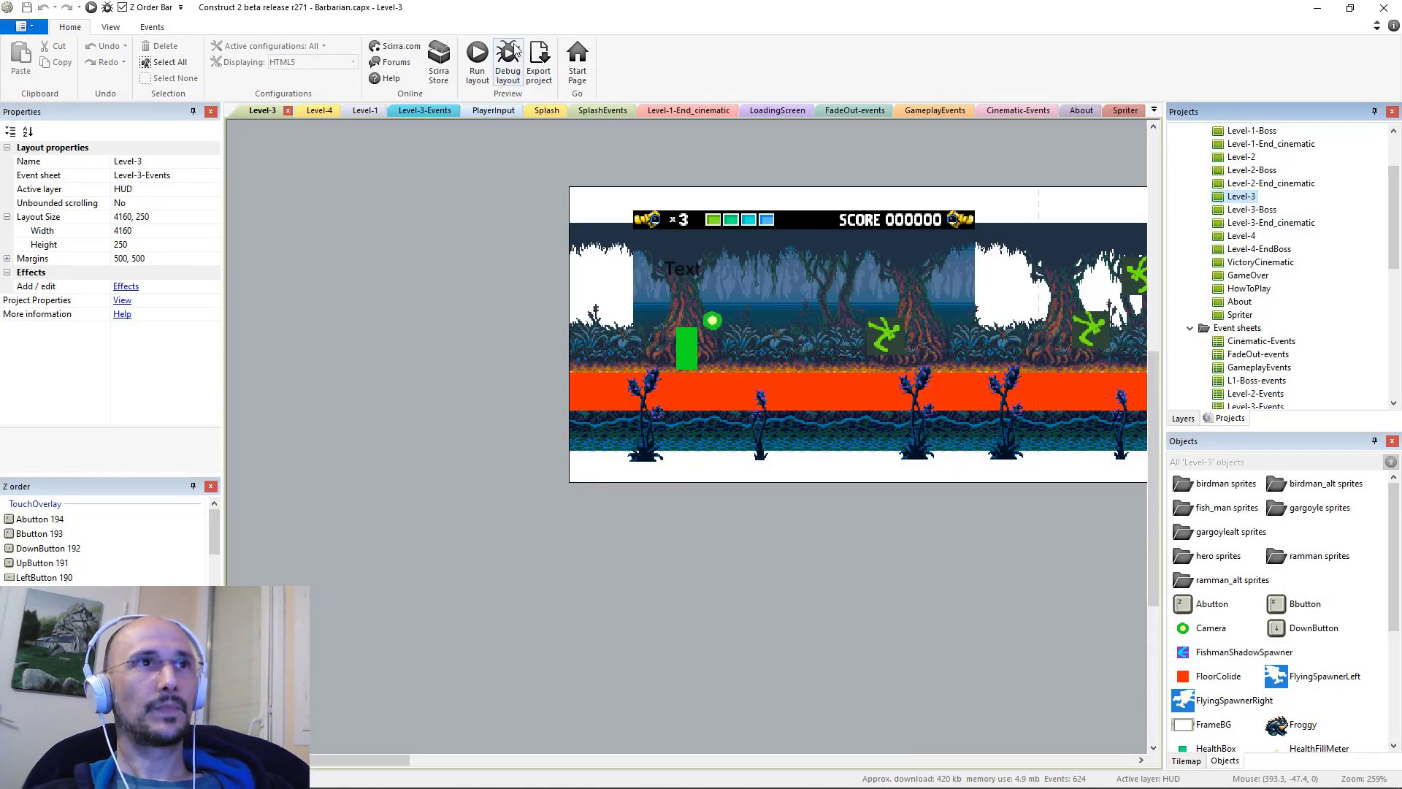
{"action": "left_click", "coordinate": [479, 56]}
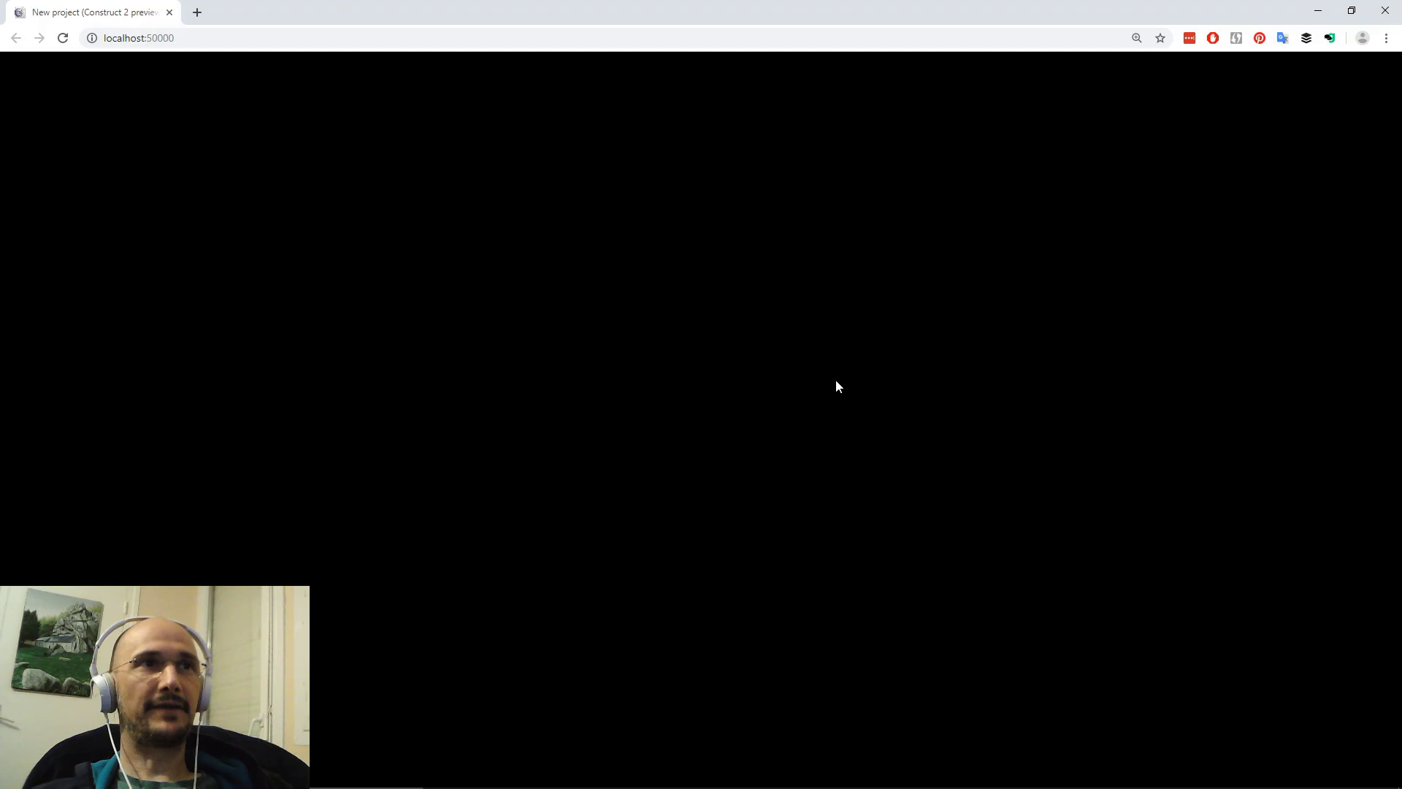
Advance the hero through the start of the Level-3 swamp, jumping and attacking the giant wasps.
{"action": "key", "text": "Right"}
{"action": "key", "text": "x"}
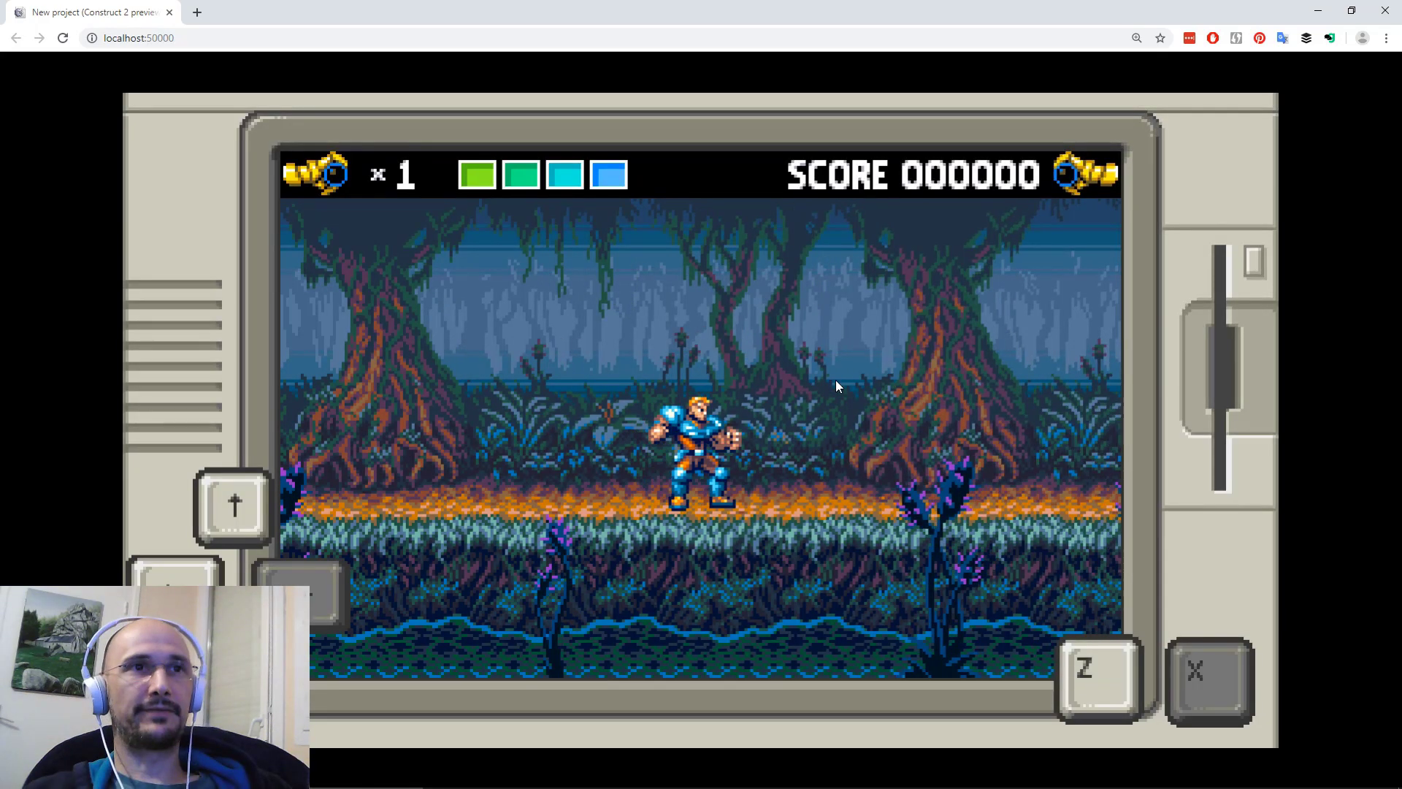
{"action": "key", "text": "Up"}
{"action": "key", "text": "Right"}
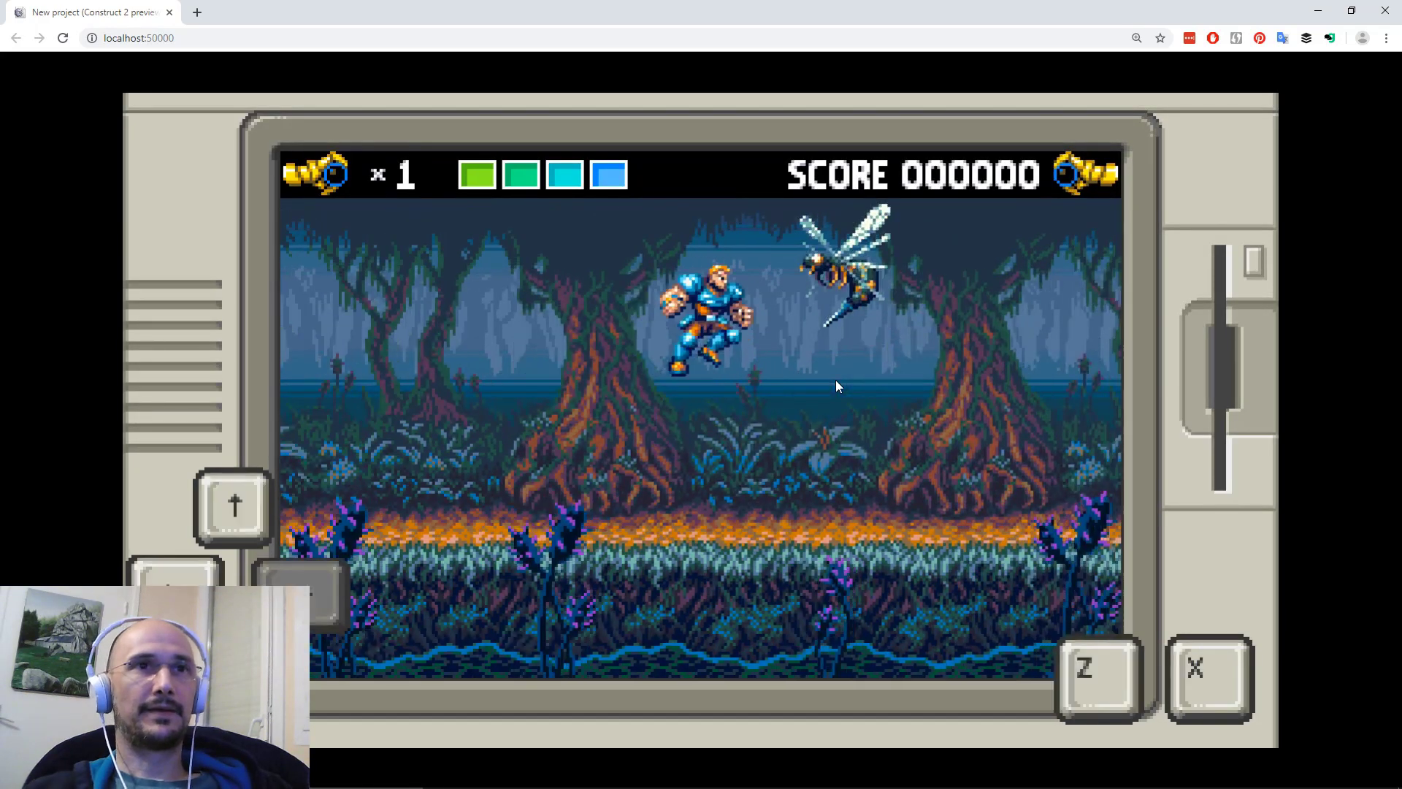
{"action": "key", "text": "Right"}
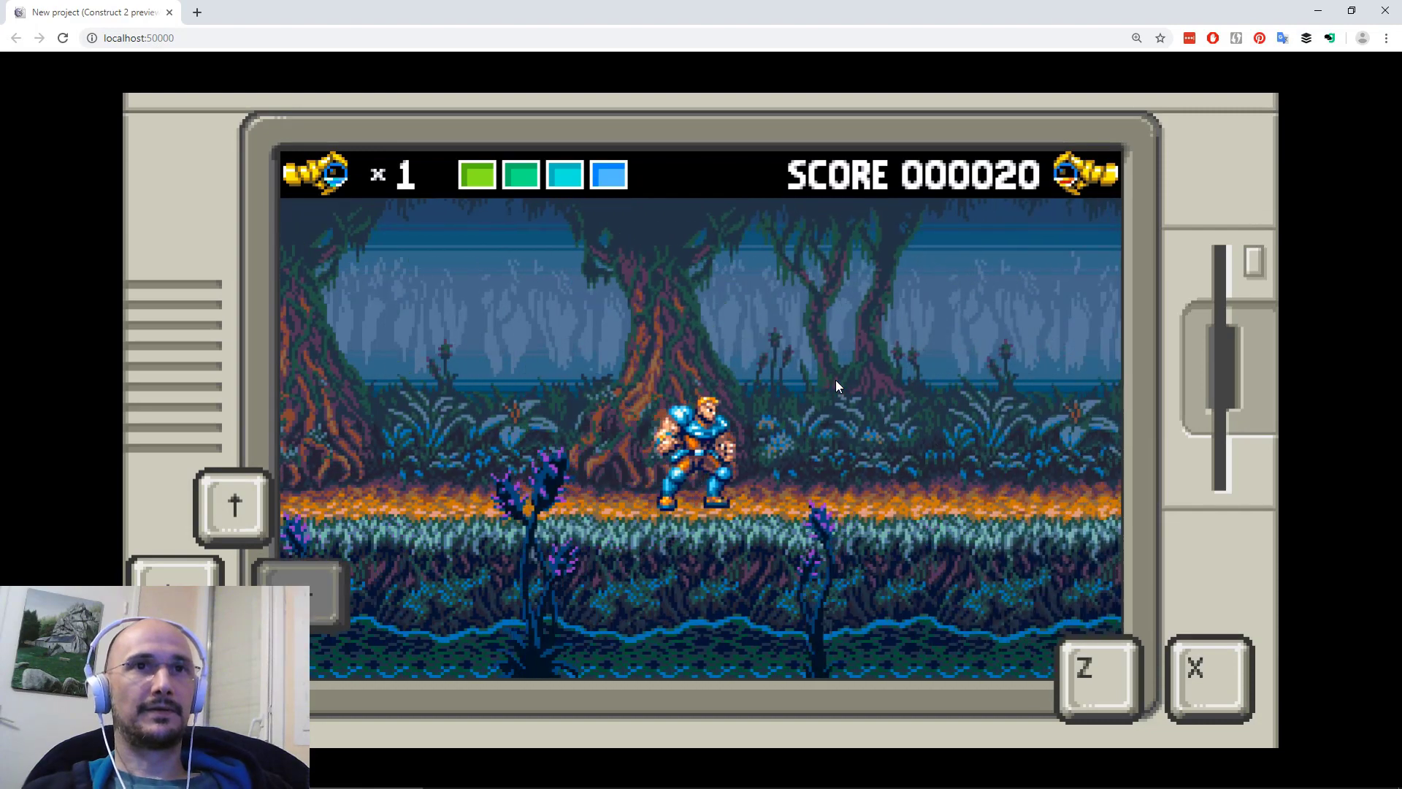
{"action": "key", "text": "Right"}
{"action": "key", "text": "x"}
{"action": "key", "text": "x"}
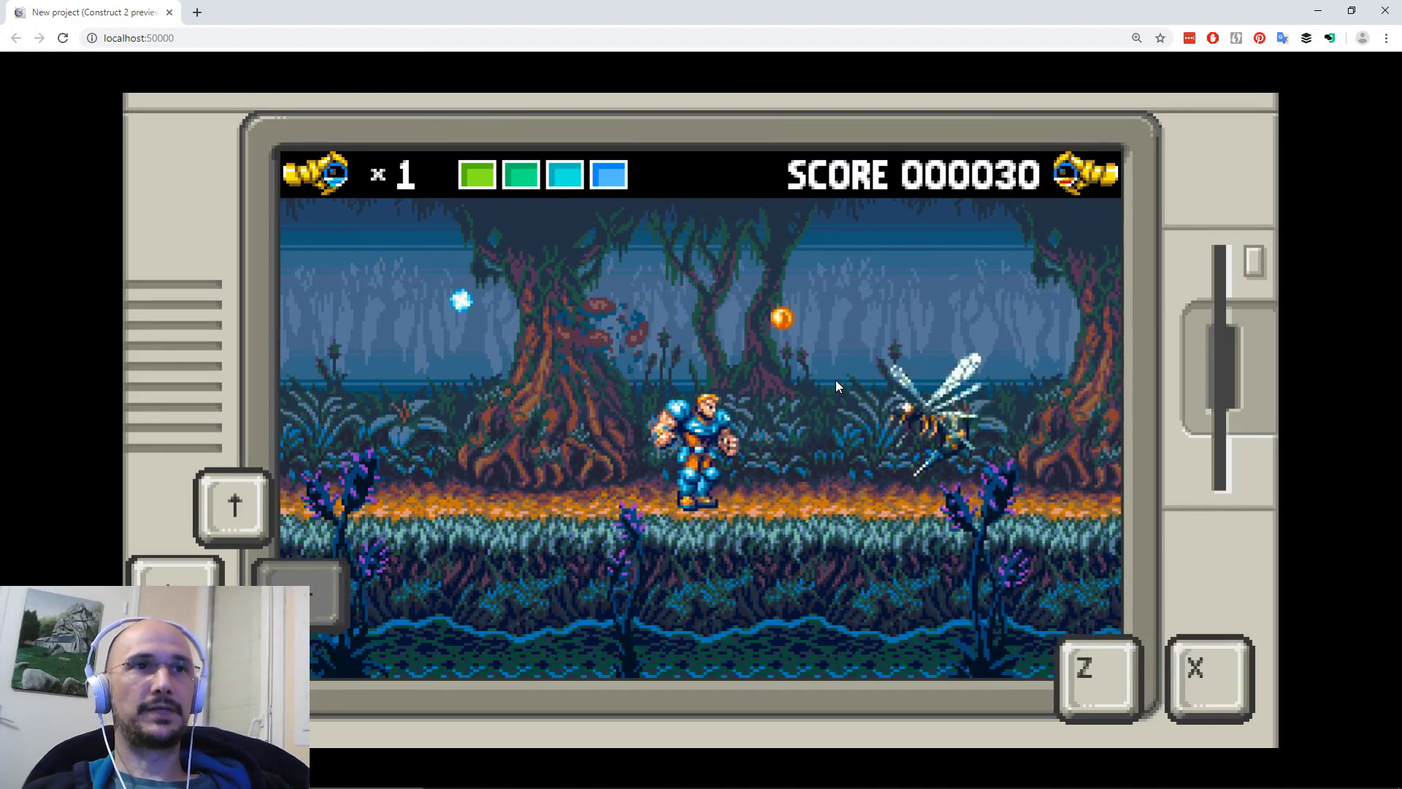
{"action": "key", "text": "Up"}
{"action": "key", "text": "Right"}
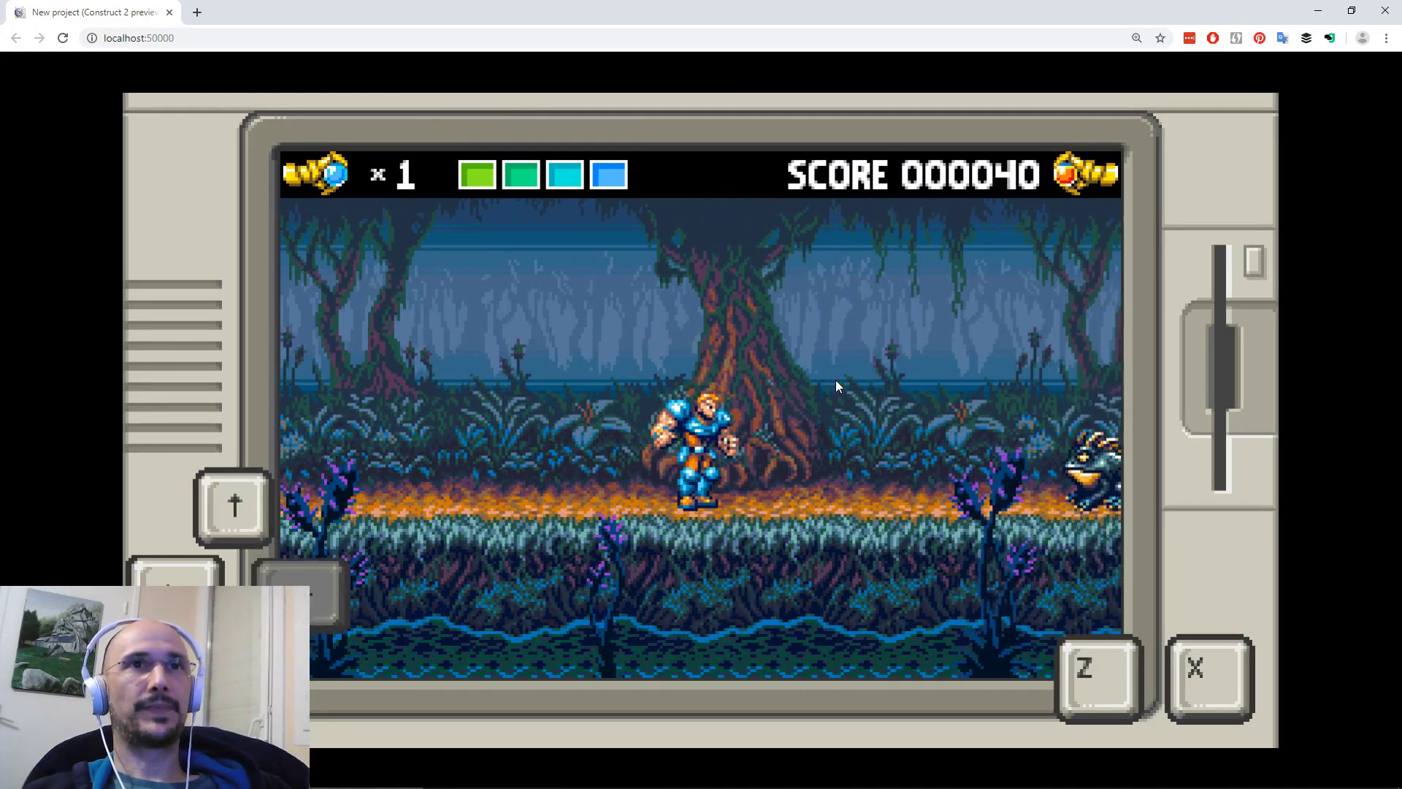
Approach the frog on the swamp path and attack it while turning in both directions.
{"action": "key", "text": "Right"}
{"action": "key", "text": "Left"}
{"action": "key", "text": "Right"}
{"action": "key", "text": "Left"}
{"action": "key", "text": "x"}
{"action": "key", "text": "Right"}
{"action": "key", "text": "x"}
{"action": "key", "text": "x"}
Attack the frog on the Level-3 swamp path and jump over it to continue along the path.
{"action": "key", "text": "Left"}
{"action": "key", "text": "Up"}
{"action": "key", "text": "z"}
{"action": "key", "text": "Right"}
{"action": "key", "text": "x"}
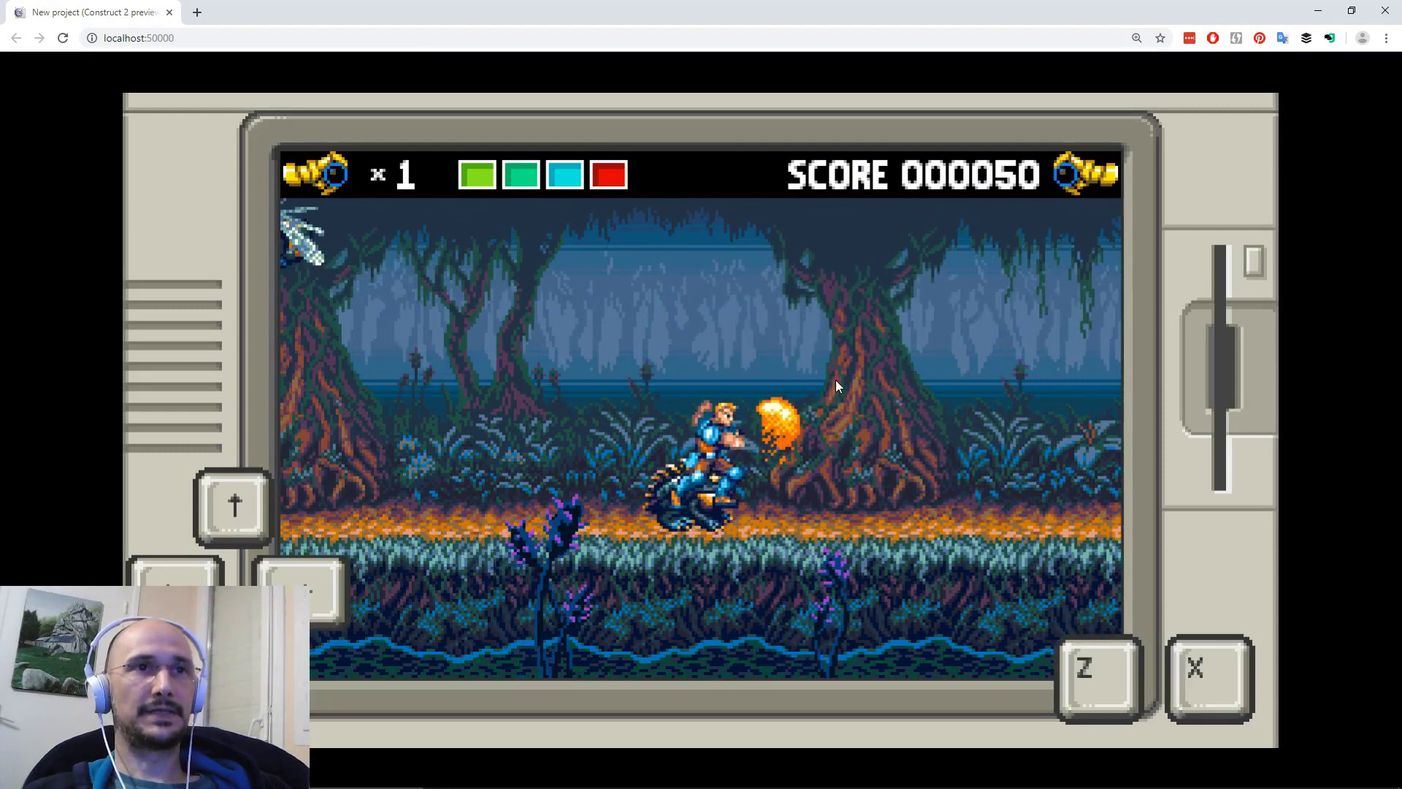
{"action": "key", "text": "x"}
{"action": "key", "text": "Up"}
{"action": "key", "text": "Right"}
{"action": "key", "text": "z"}
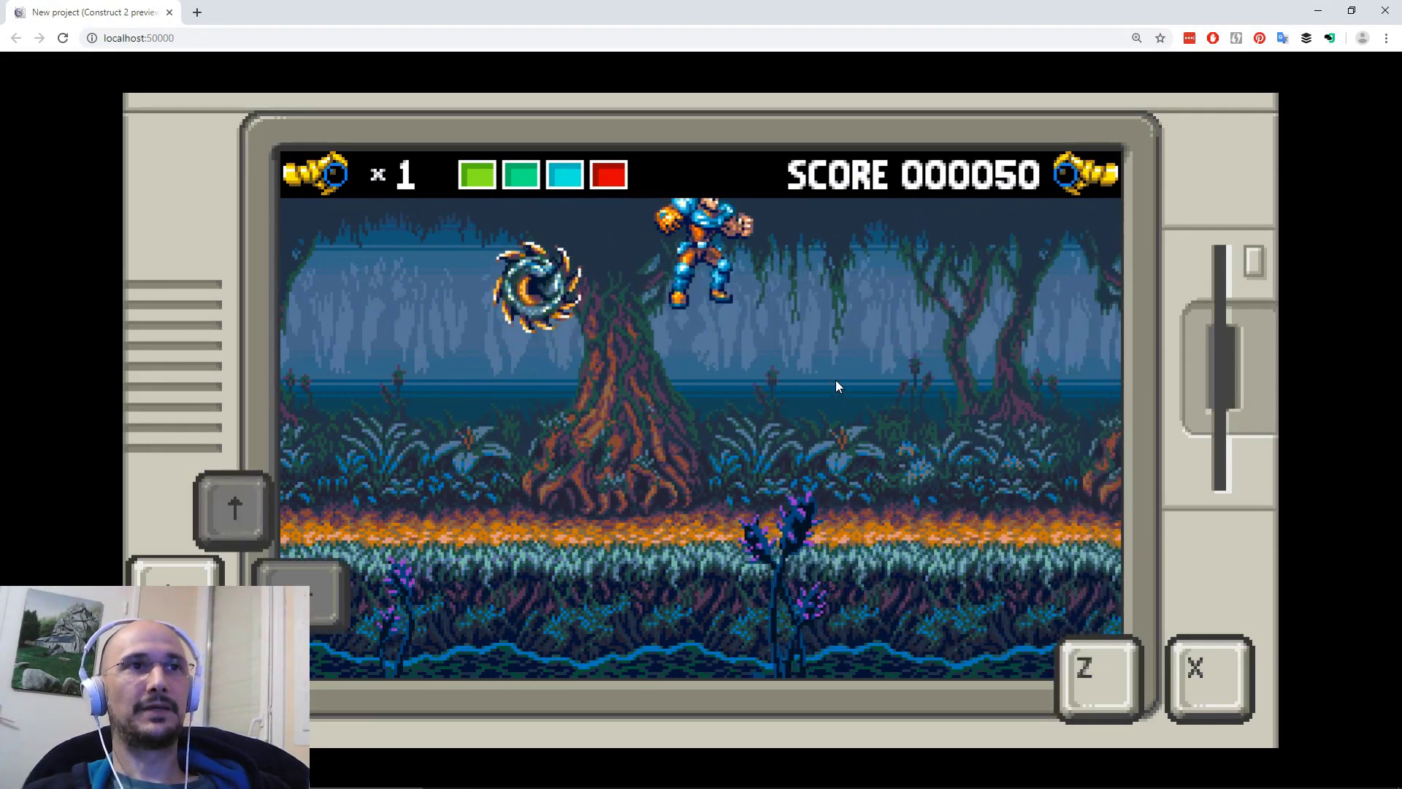
Turn the hero back and strike the pursuing frogs as they leap along the swamp path.
{"action": "key", "text": "Left"}
{"action": "key", "text": "x"}
{"action": "key", "text": "Left"}
{"action": "key", "text": "Left"}
{"action": "key", "text": "x"}
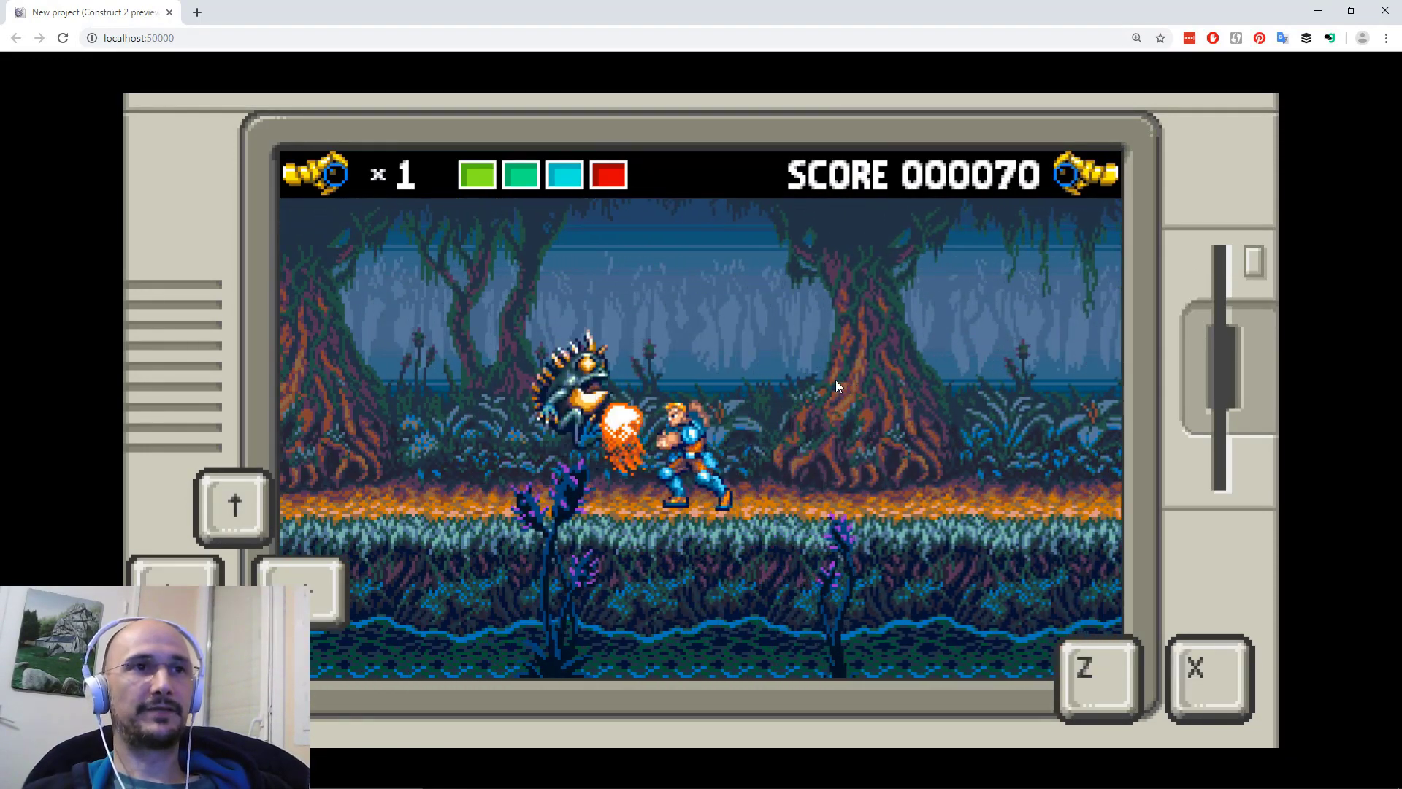
{"action": "key", "text": "x"}
{"action": "key", "text": "Left"}
Advance the hero forward past the trees and take on the approaching giant wasp with jumps and attacks.
{"action": "key", "text": "Right"}
{"action": "key", "text": "Up"}
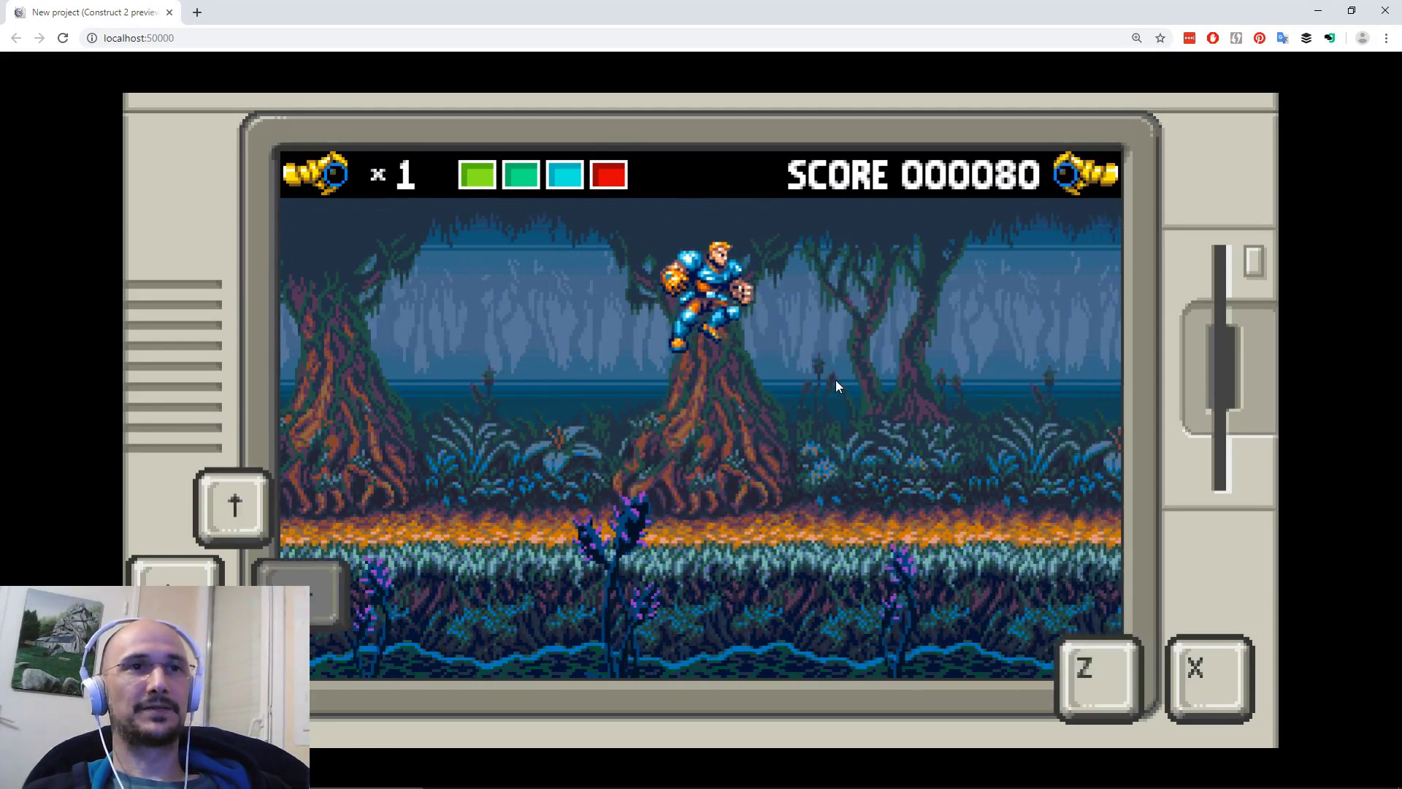
{"action": "key", "text": "Right"}
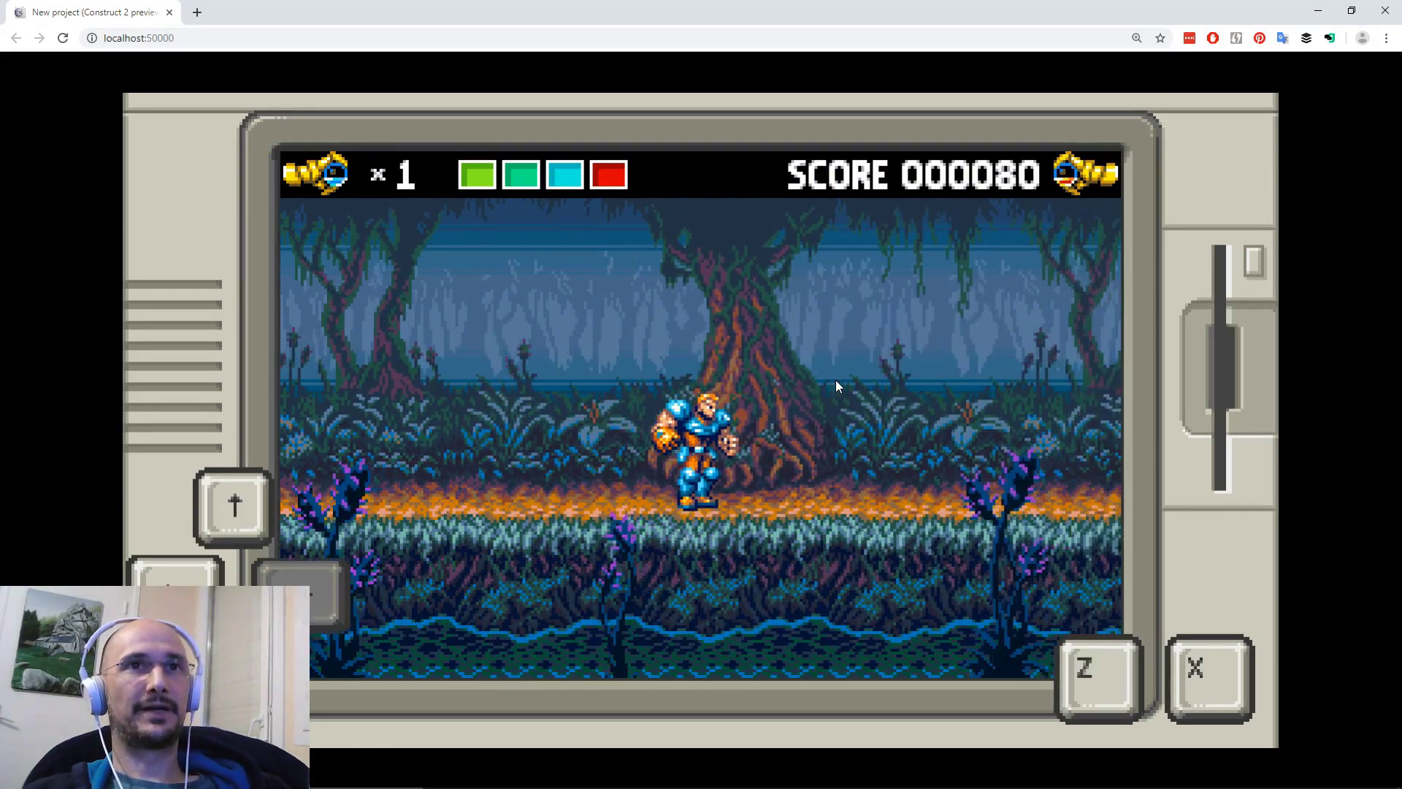
{"action": "key", "text": "Right"}
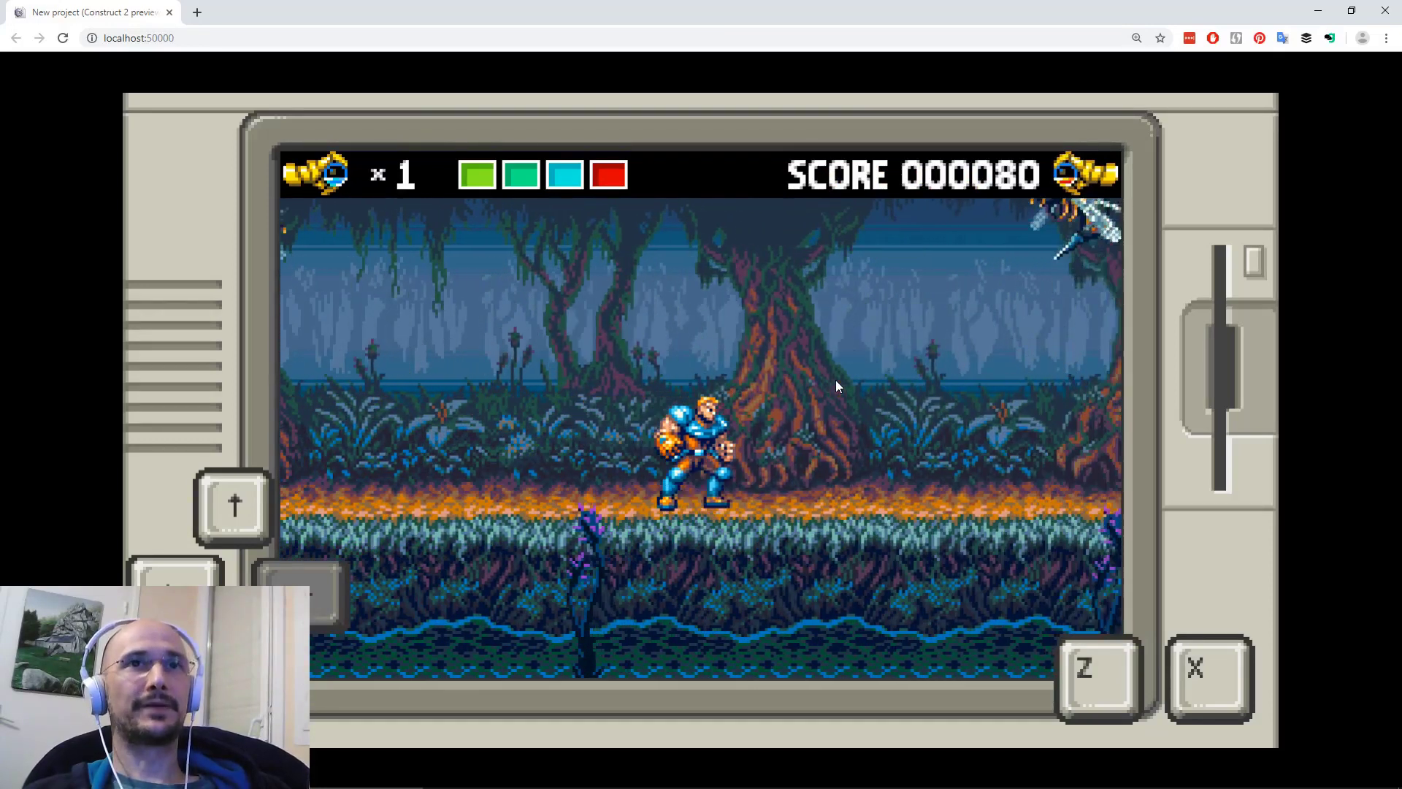
{"action": "key", "text": "Up"}
{"action": "key", "text": "Left"}
{"action": "key", "text": "z"}
{"action": "key", "text": "x"}
{"action": "key", "text": "Right"}
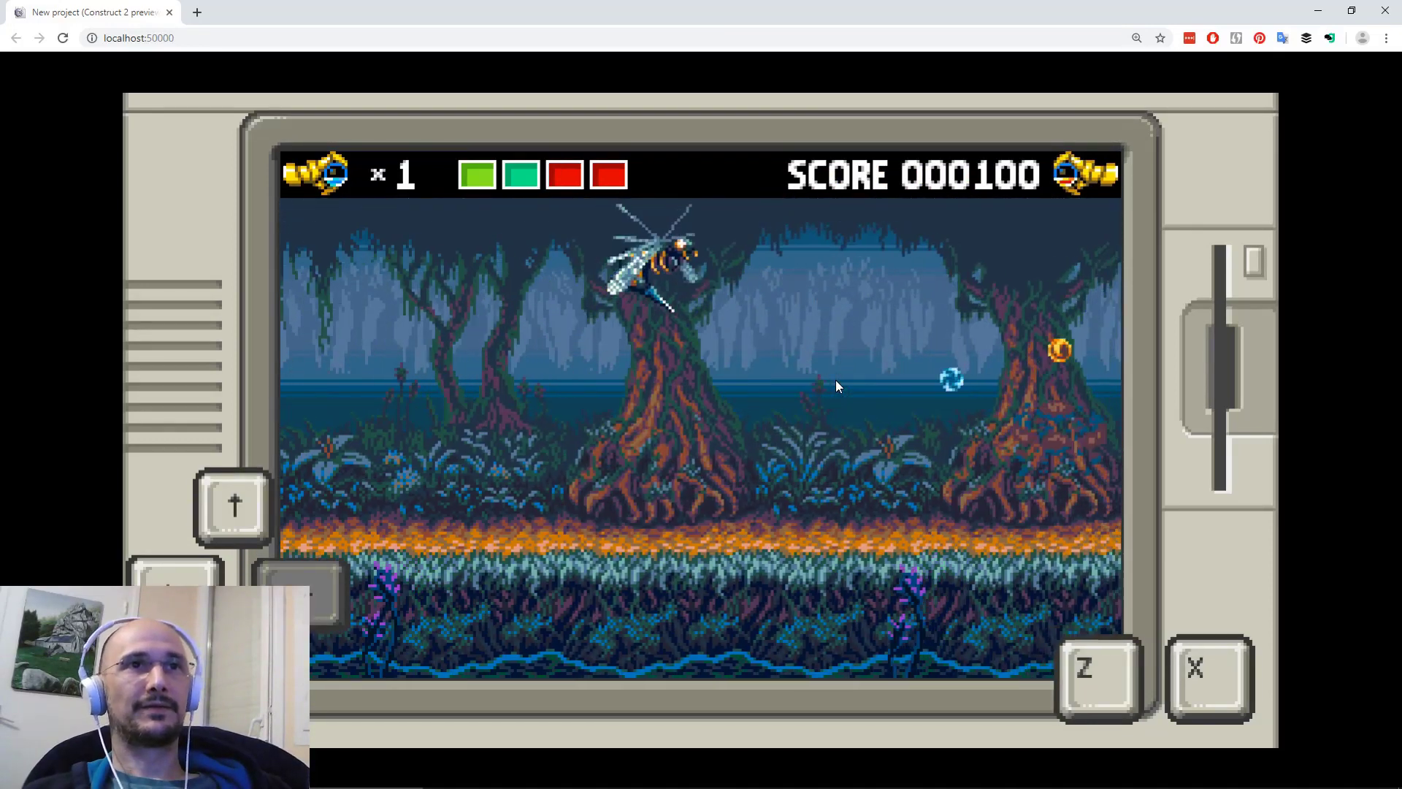
Keep moving forward through the swamp while making jump attacks against the giant wasps on both sides.
{"action": "key", "text": "Right"}
{"action": "key", "text": "Up"}
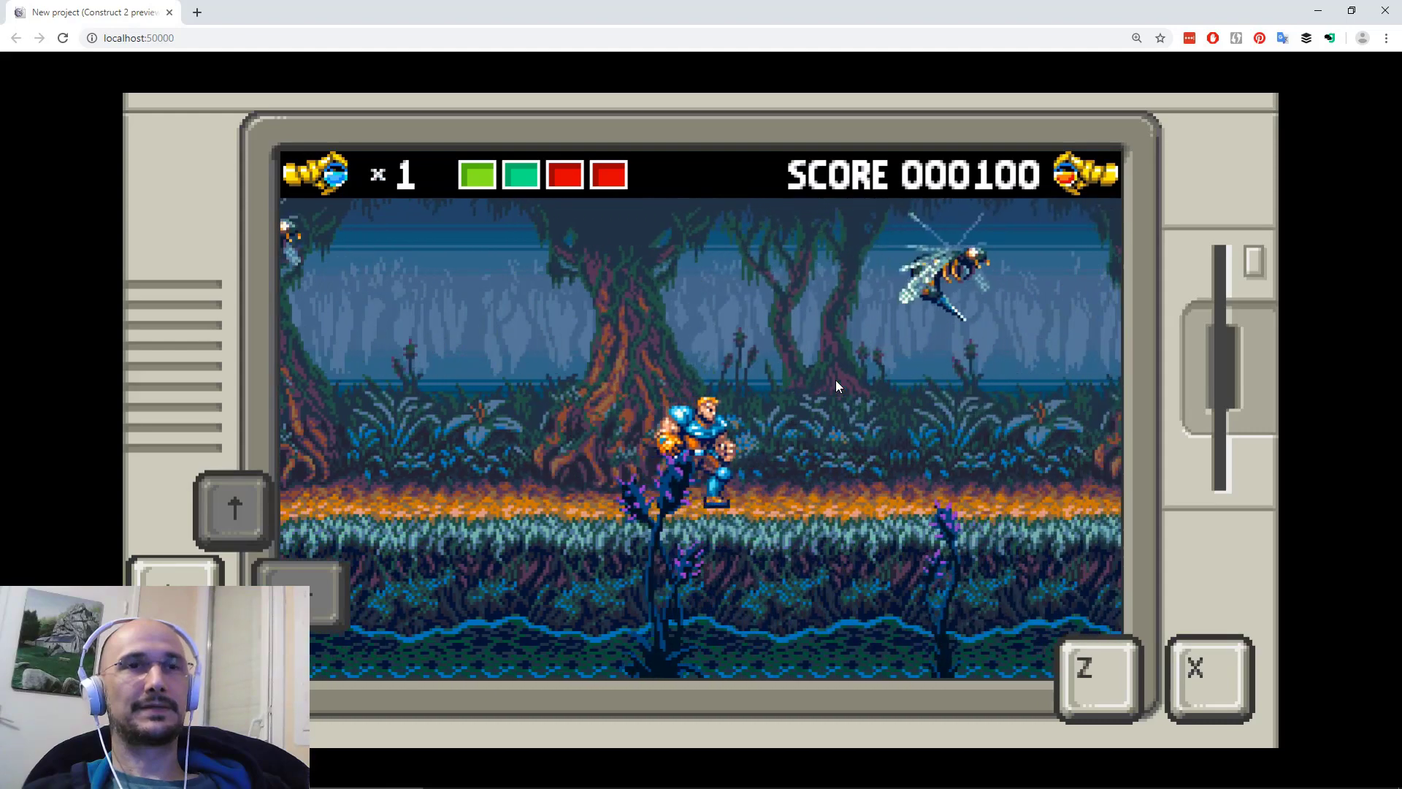
{"action": "key", "text": "Right"}
{"action": "key", "text": "Up"}
{"action": "key", "text": "x"}
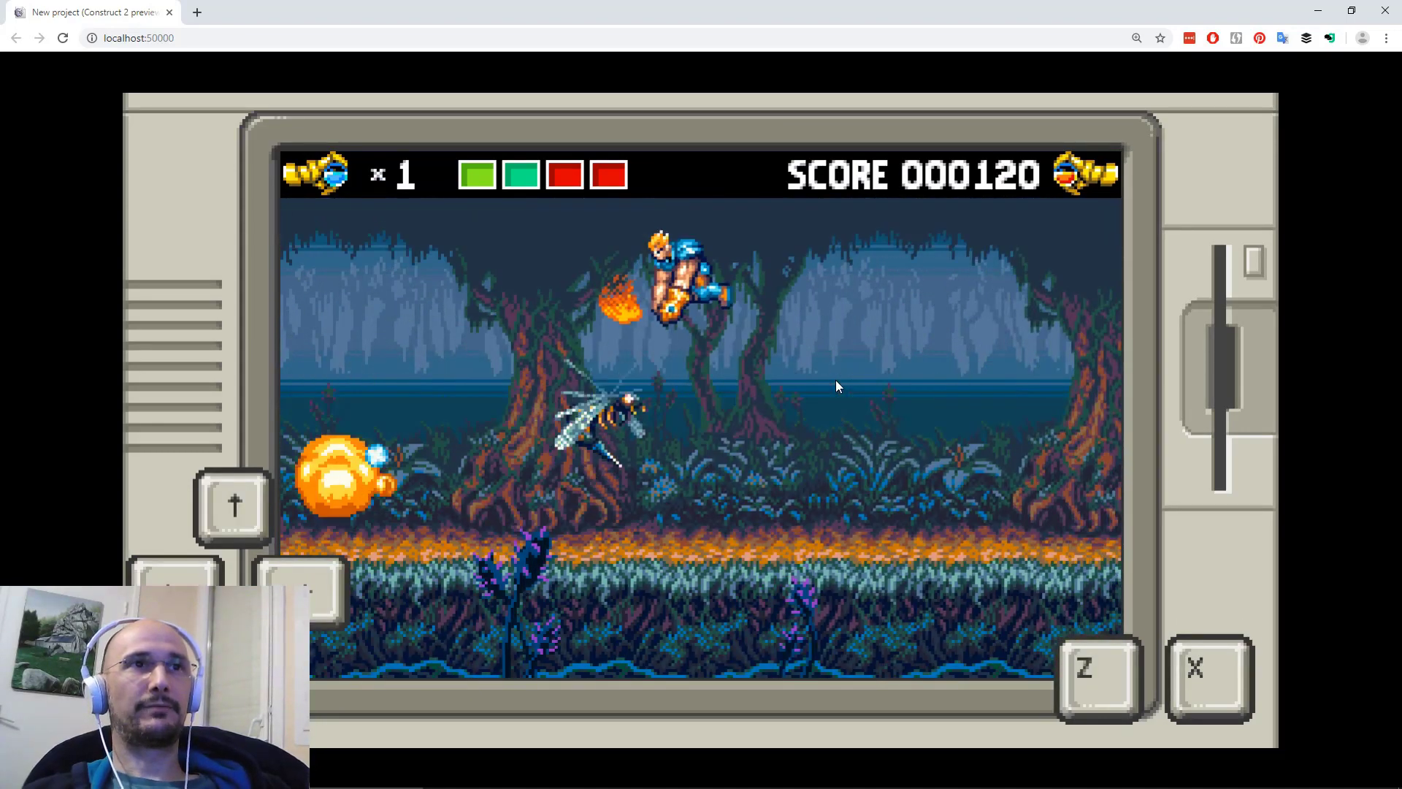
{"action": "key", "text": "x"}
{"action": "key", "text": "Right"}
{"action": "key", "text": "Up"}
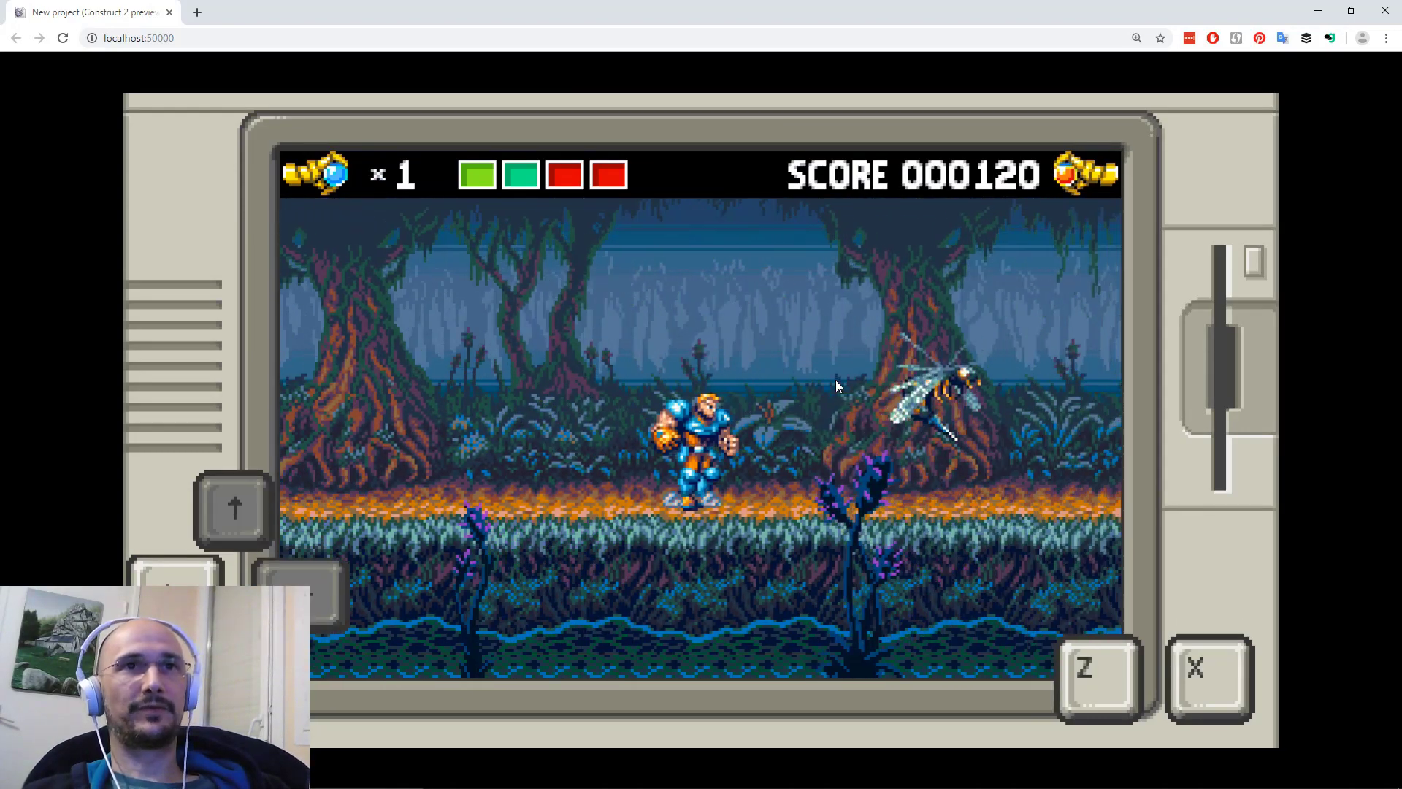
{"action": "key", "text": "Right"}
{"action": "key", "text": "Up"}
{"action": "key", "text": "x"}
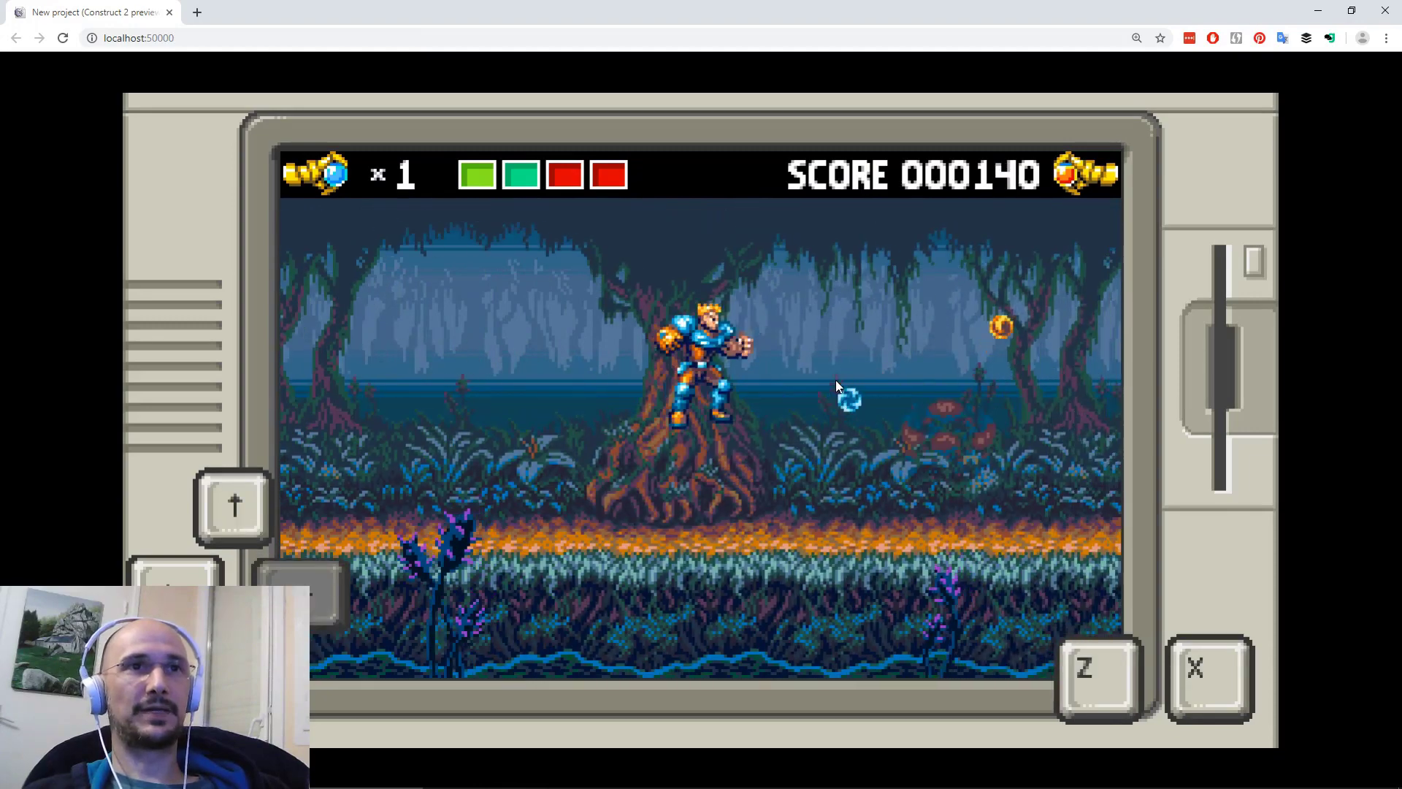
Jump forward over the spinning frog and attack the enemies ahead to reach the fish creatures' area.
{"action": "key", "text": "Up"}
{"action": "key", "text": "Right"}
{"action": "key", "text": "Up"}
{"action": "key", "text": "z"}
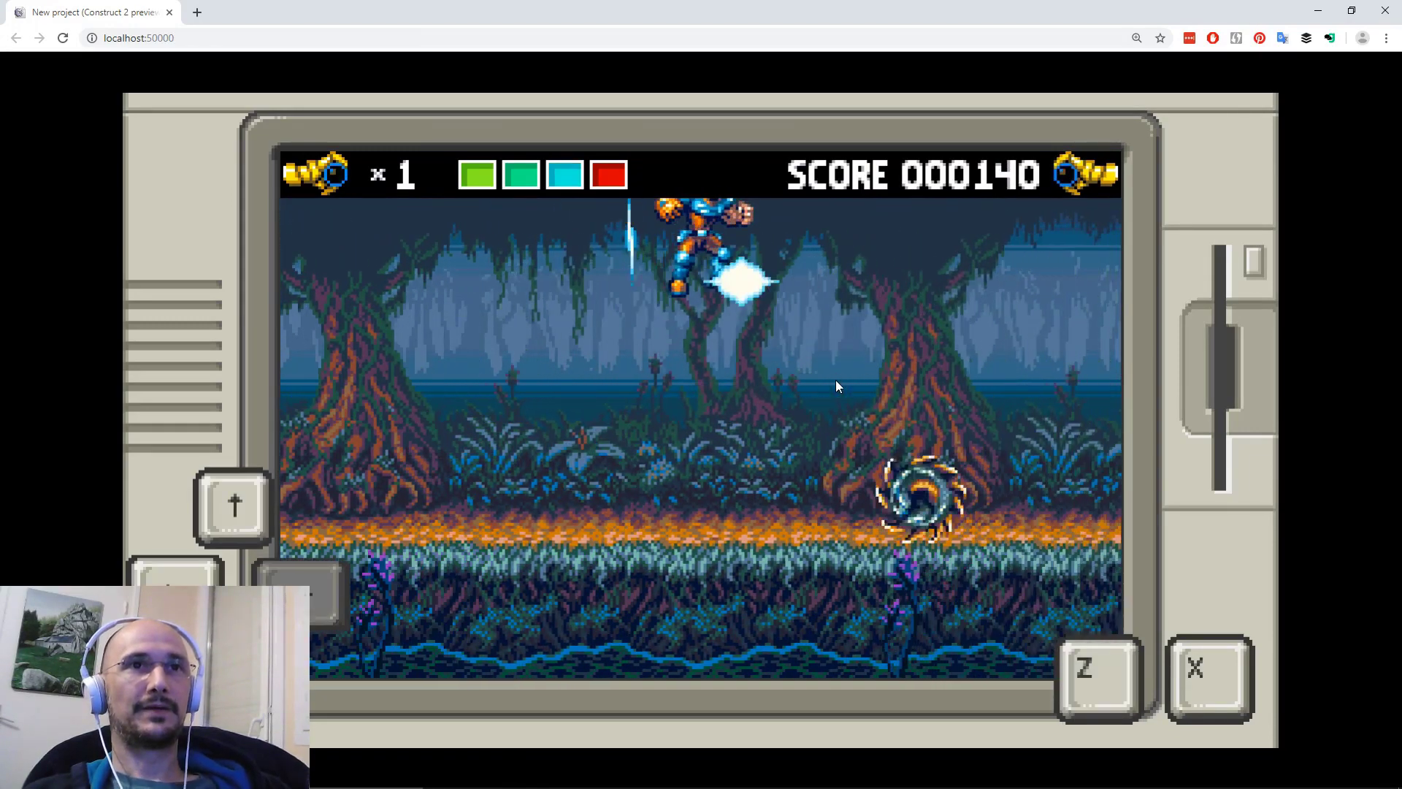
{"action": "key", "text": "Up"}
{"action": "key", "text": "Right"}
{"action": "key", "text": "x"}
{"action": "key", "text": "Right"}
{"action": "key", "text": "x"}
{"action": "key", "text": "Right"}
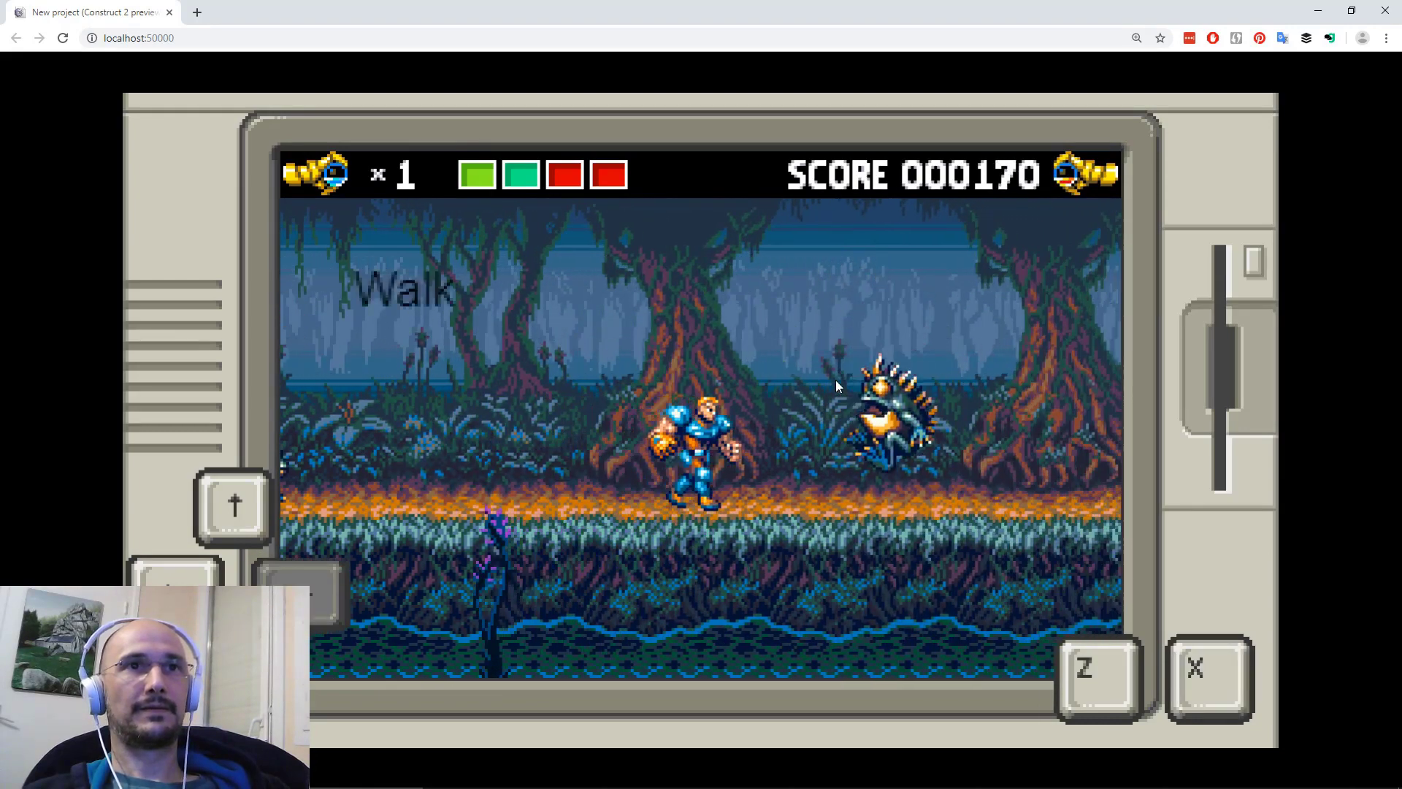
Fight the surrounding frogs and fish creatures with attacks in both directions until the Level-3 run ends.
{"action": "key", "text": "z"}
{"action": "key", "text": "Left"}
{"action": "key", "text": "x"}
{"action": "key", "text": "x"}
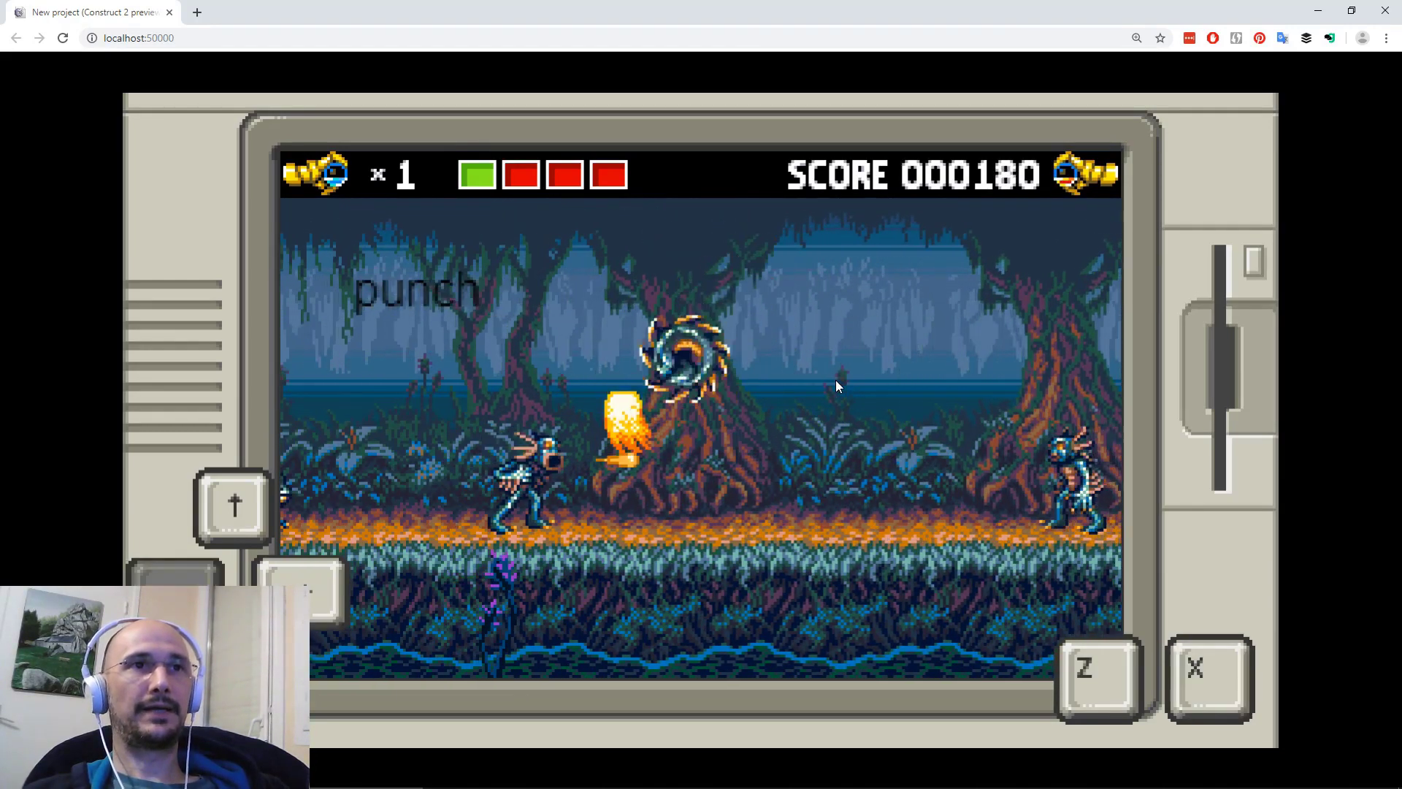
{"action": "key", "text": "Right"}
{"action": "key", "text": "x"}
{"action": "key", "text": "x"}
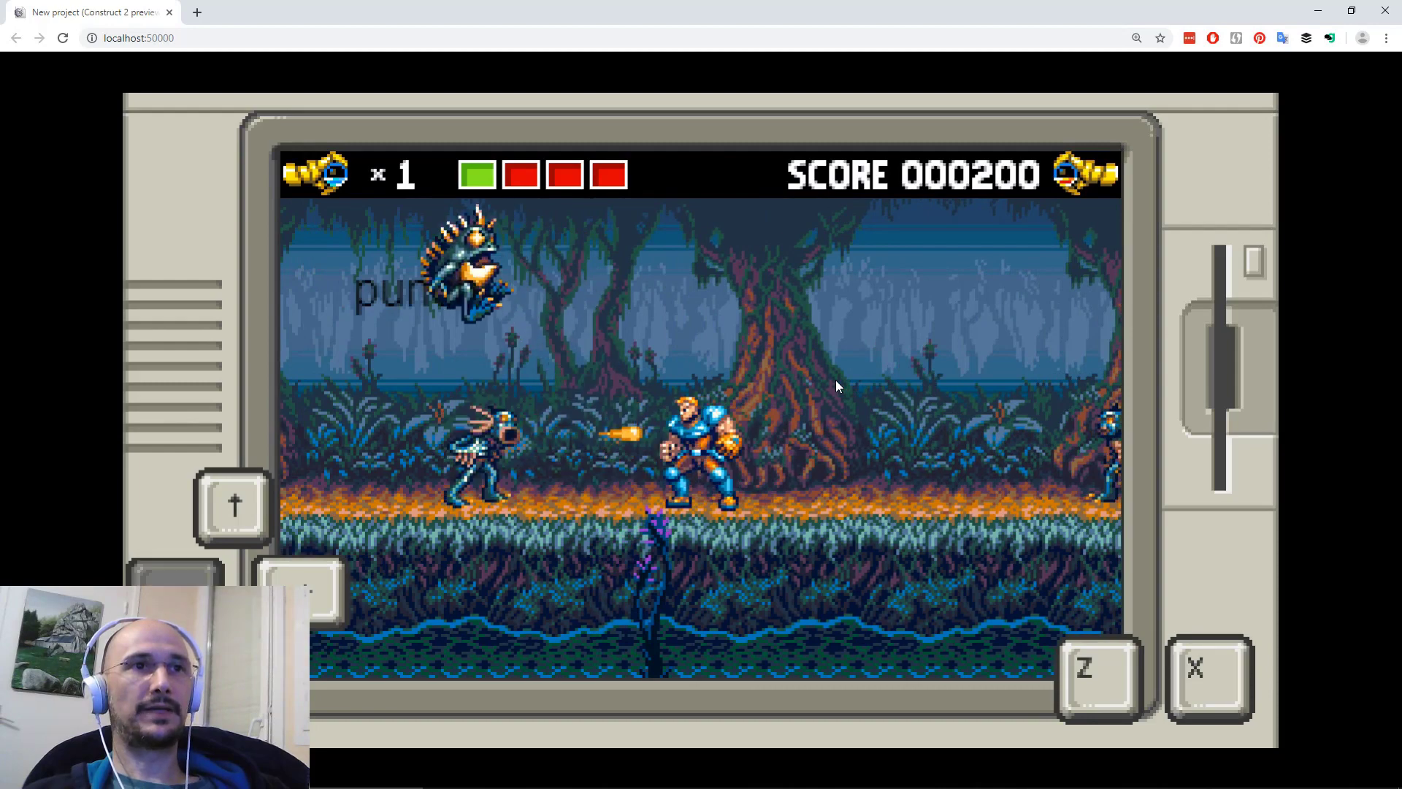
{"action": "key", "text": "x"}
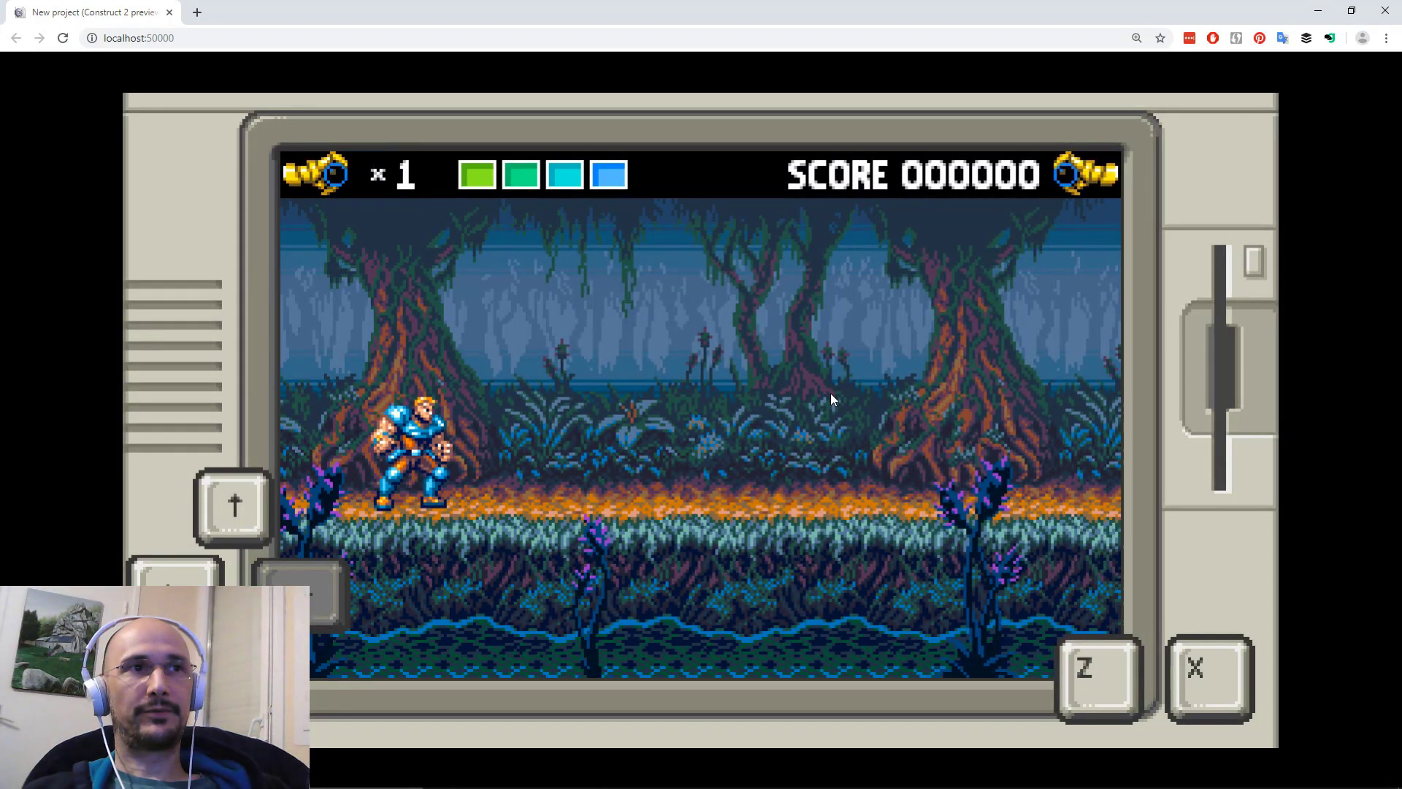
Begin a fresh Level-3 run, moving forward with jumps and attacks against the first giant wasps.
{"action": "key", "text": "Right"}
{"action": "key", "text": "Up"}
{"action": "key", "text": "z"}
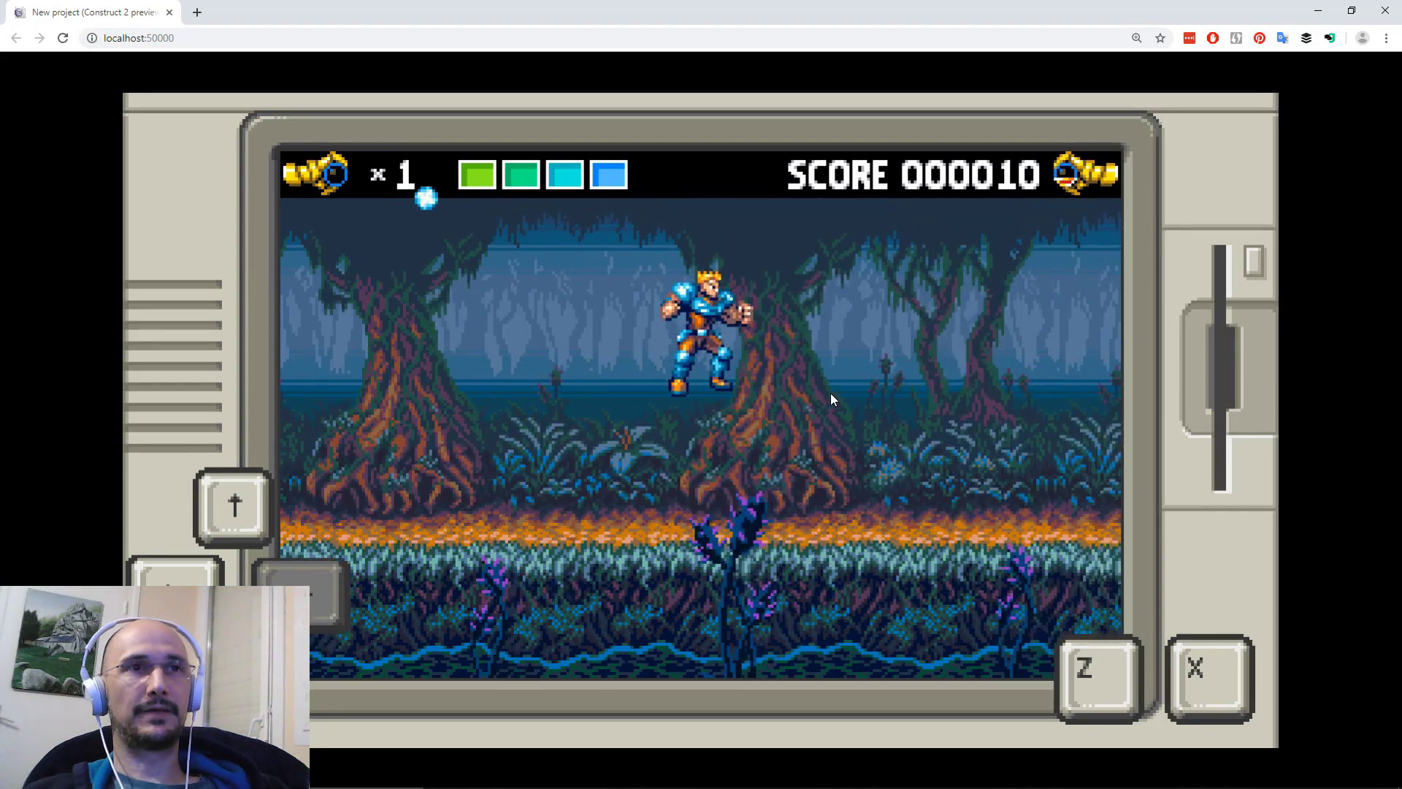
{"action": "key", "text": "Up"}
{"action": "key", "text": "x"}
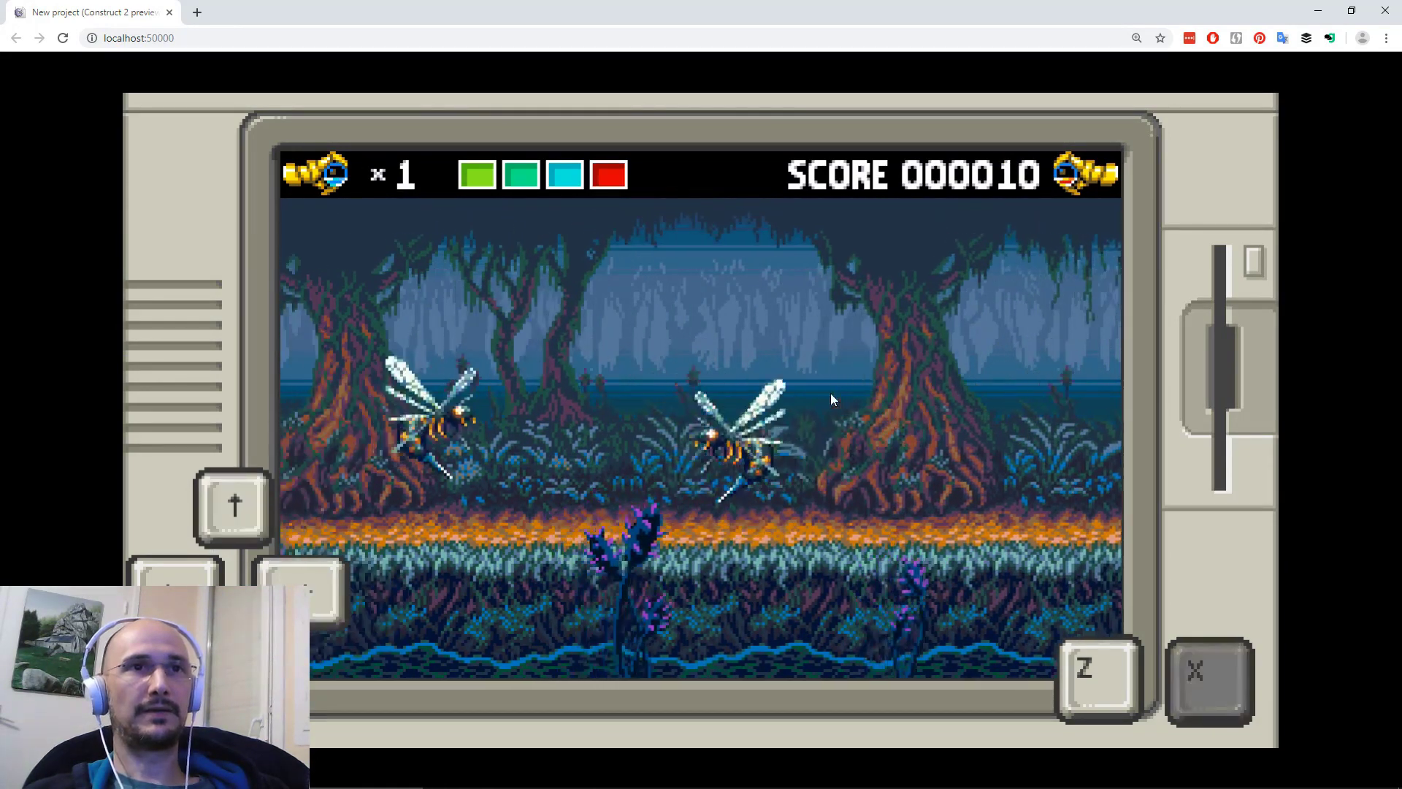
{"action": "key", "text": "Left"}
{"action": "key", "text": "Right"}
{"action": "key", "text": "Right"}
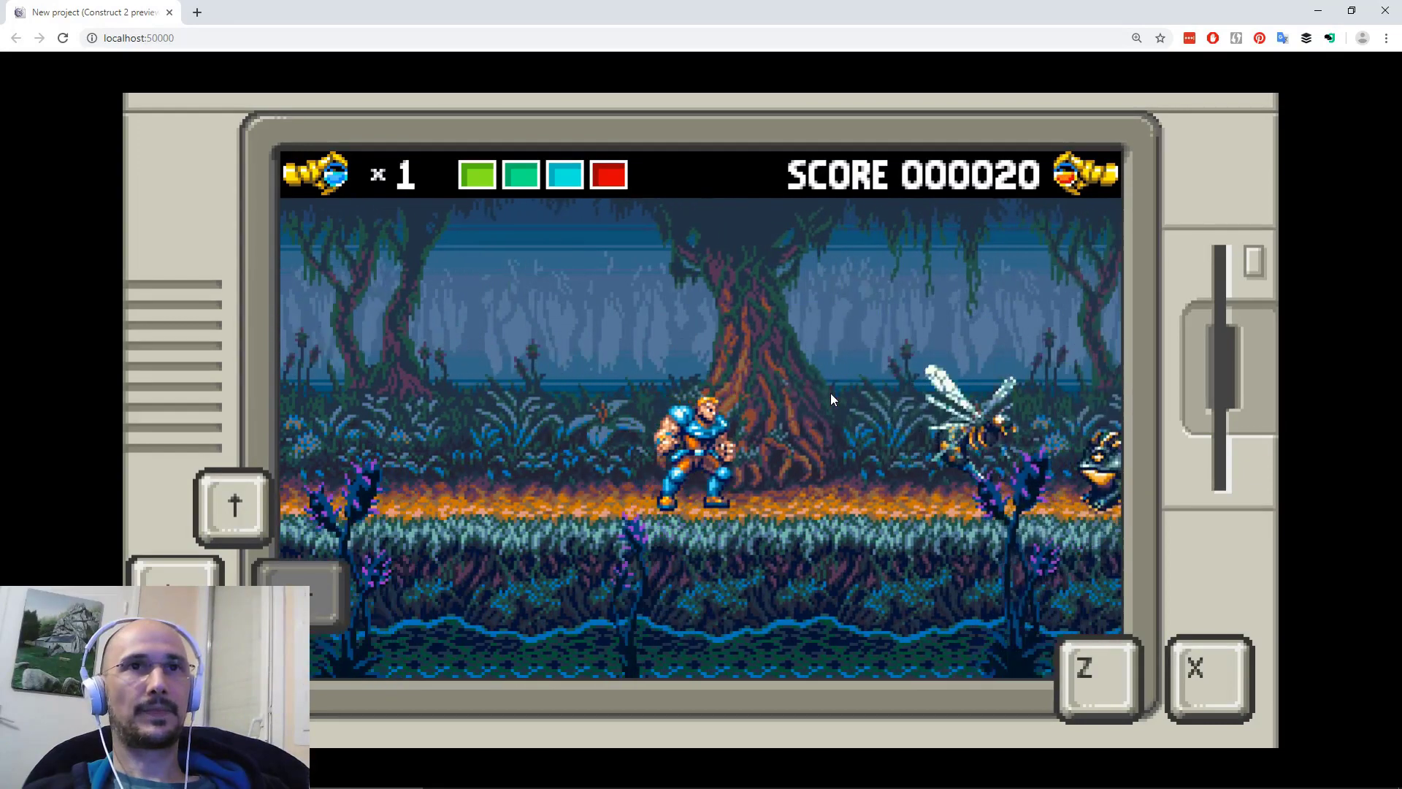
Turn the hero and attack the giant wasp and the frog waiting ahead on the path.
{"action": "key", "text": "Left"}
{"action": "key", "text": "Right"}
{"action": "key", "text": "z"}
{"action": "key", "text": "x"}
{"action": "key", "text": "x"}
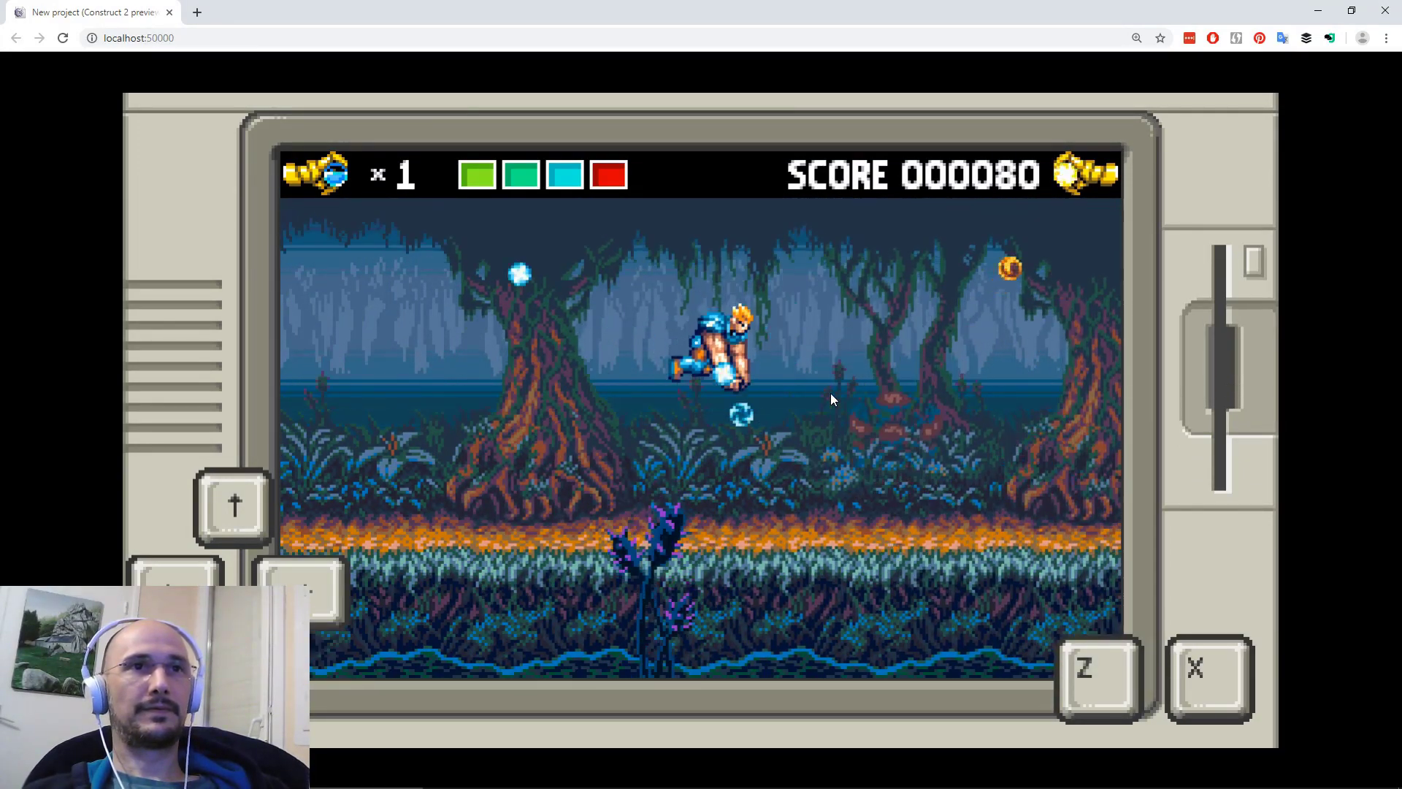
Jump forward along the swamp path and attack the pair of giant wasps closing in on the hero.
{"action": "key", "text": "Right"}
{"action": "key", "text": "Up"}
{"action": "key", "text": "z"}
{"action": "key", "text": "Up"}
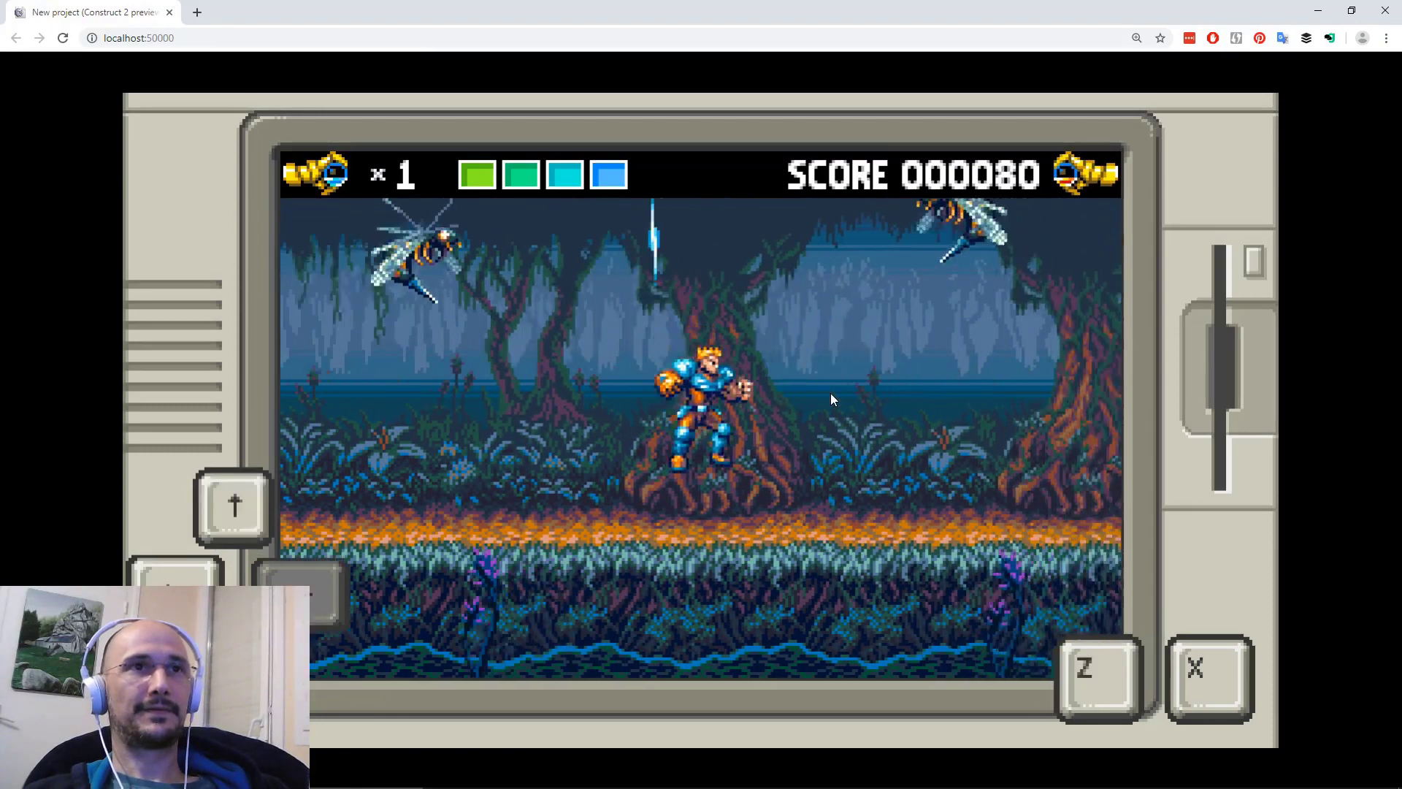
{"action": "key", "text": "Up"}
{"action": "key", "text": "x"}
{"action": "key", "text": "Left"}
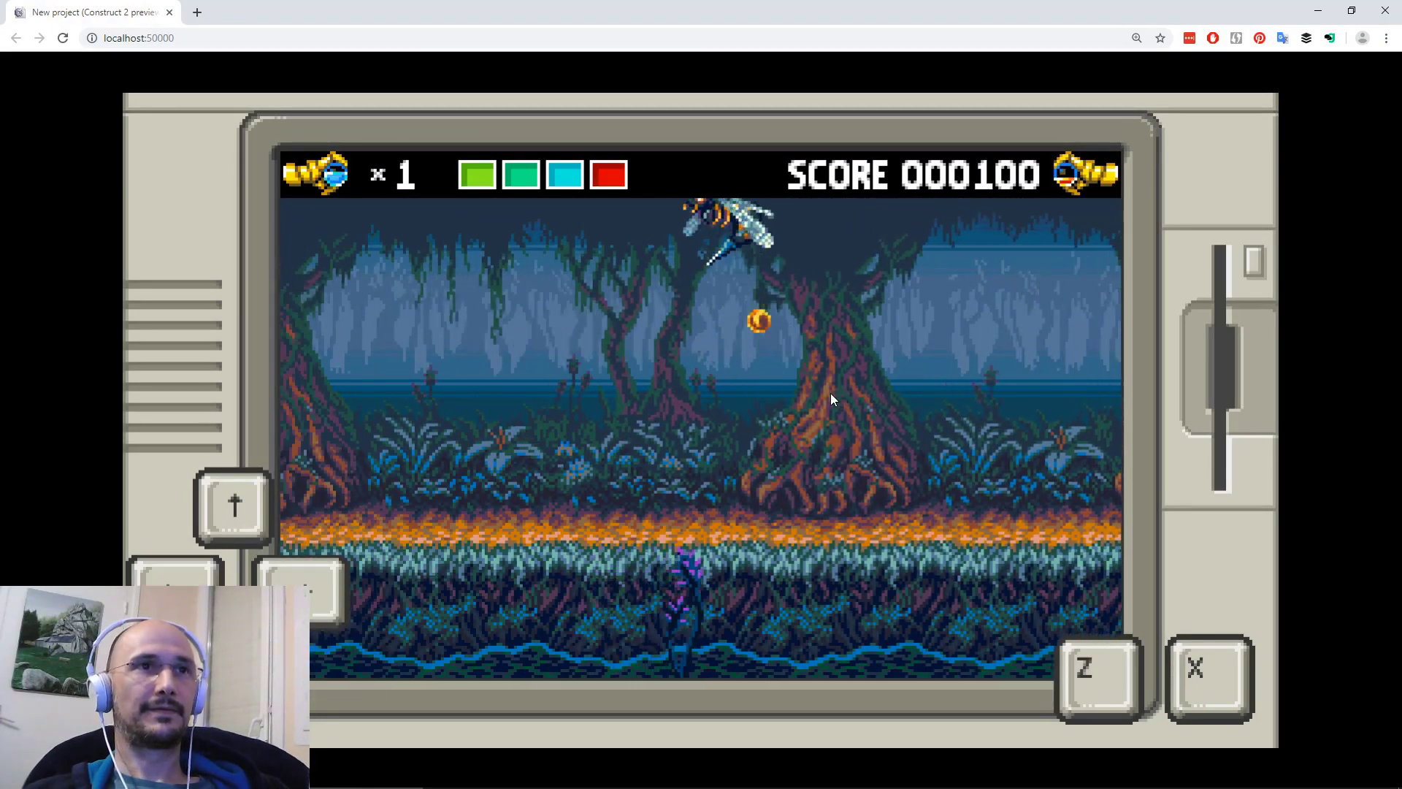
{"action": "key", "text": "Right"}
{"action": "key", "text": "x"}
{"action": "key", "text": "Up"}
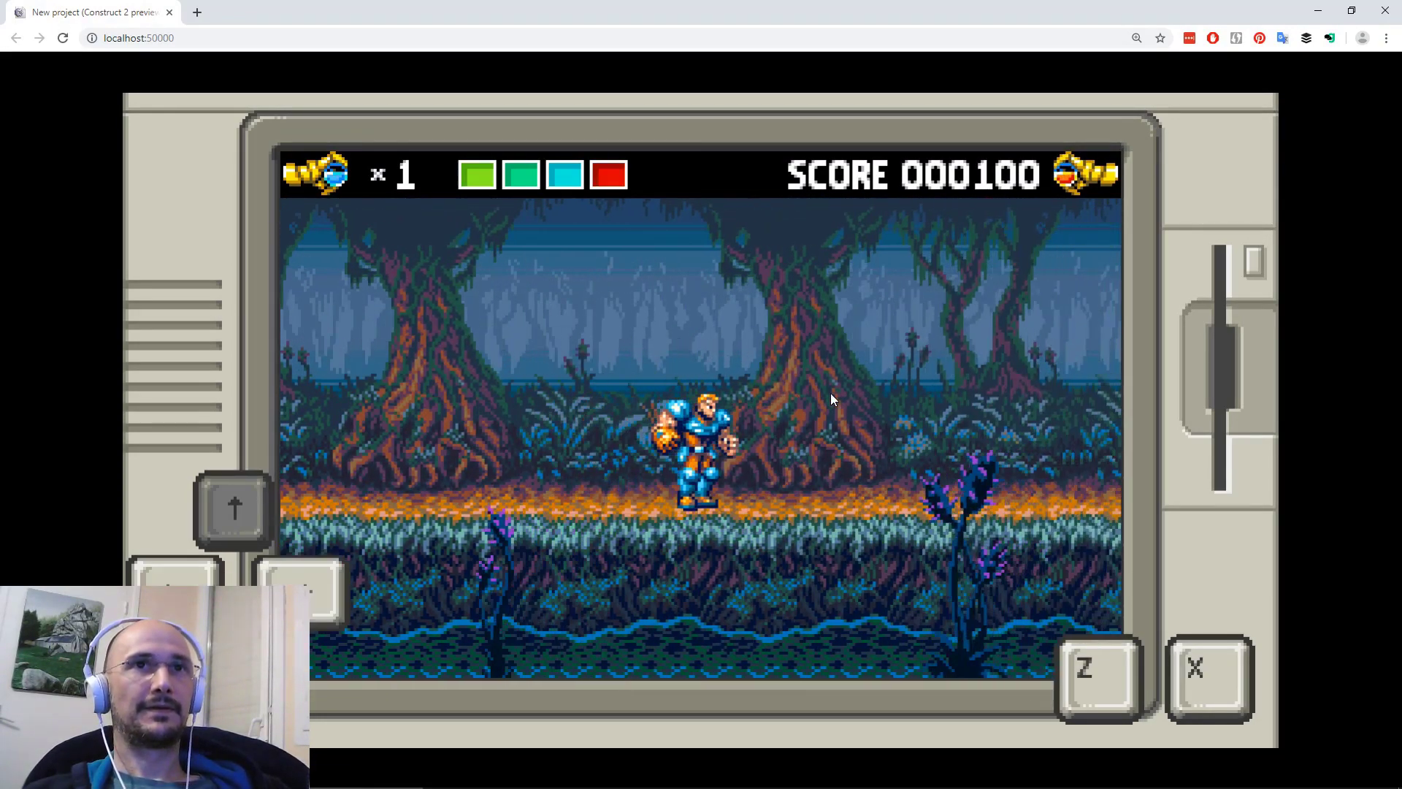
Jump and strike the enemy behind the hero, and resume moving forward past the large trees.
{"action": "key", "text": "Right"}
{"action": "key", "text": "Left"}
{"action": "key", "text": "z"}
{"action": "key", "text": "Up"}
{"action": "key", "text": "x"}
{"action": "key", "text": "Right"}
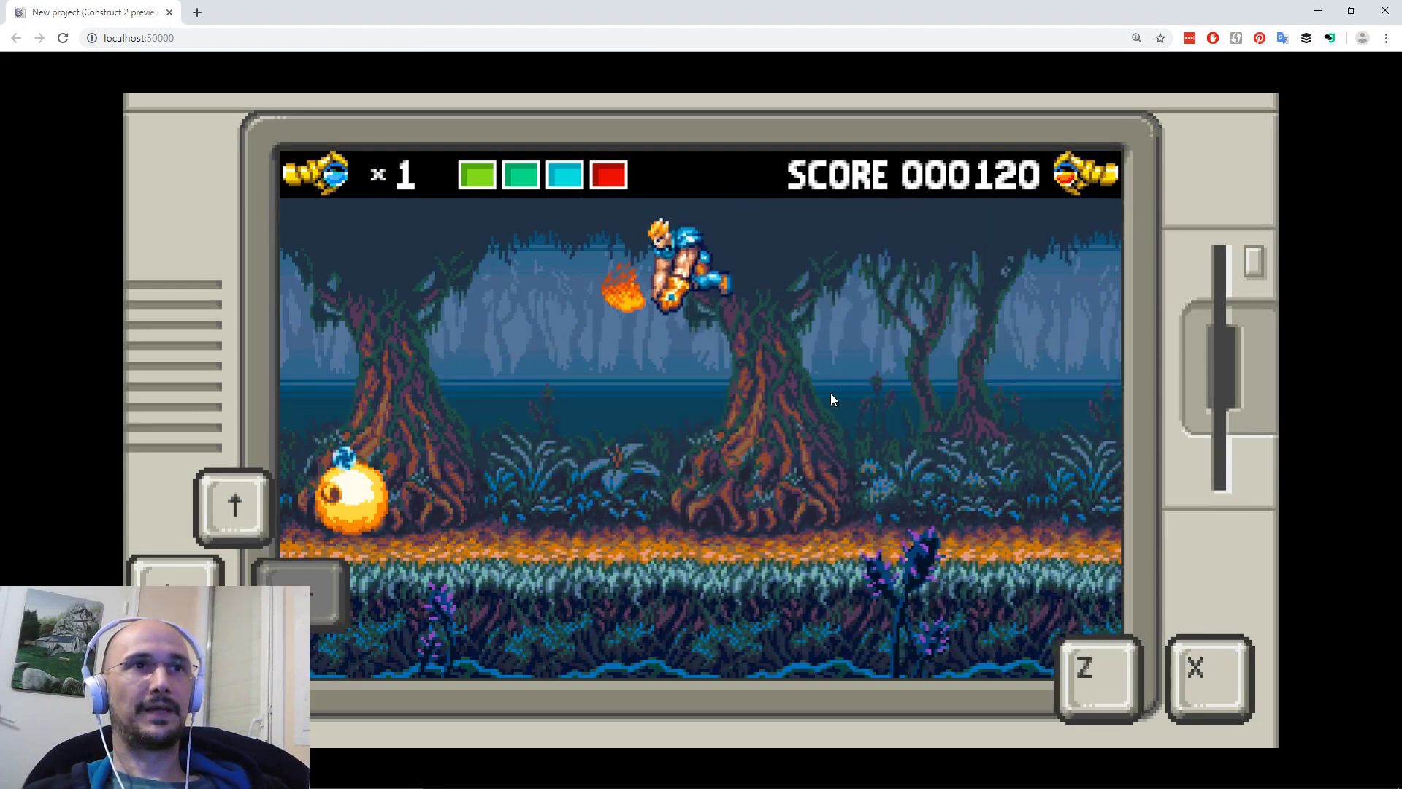
{"action": "key", "text": "Up"}
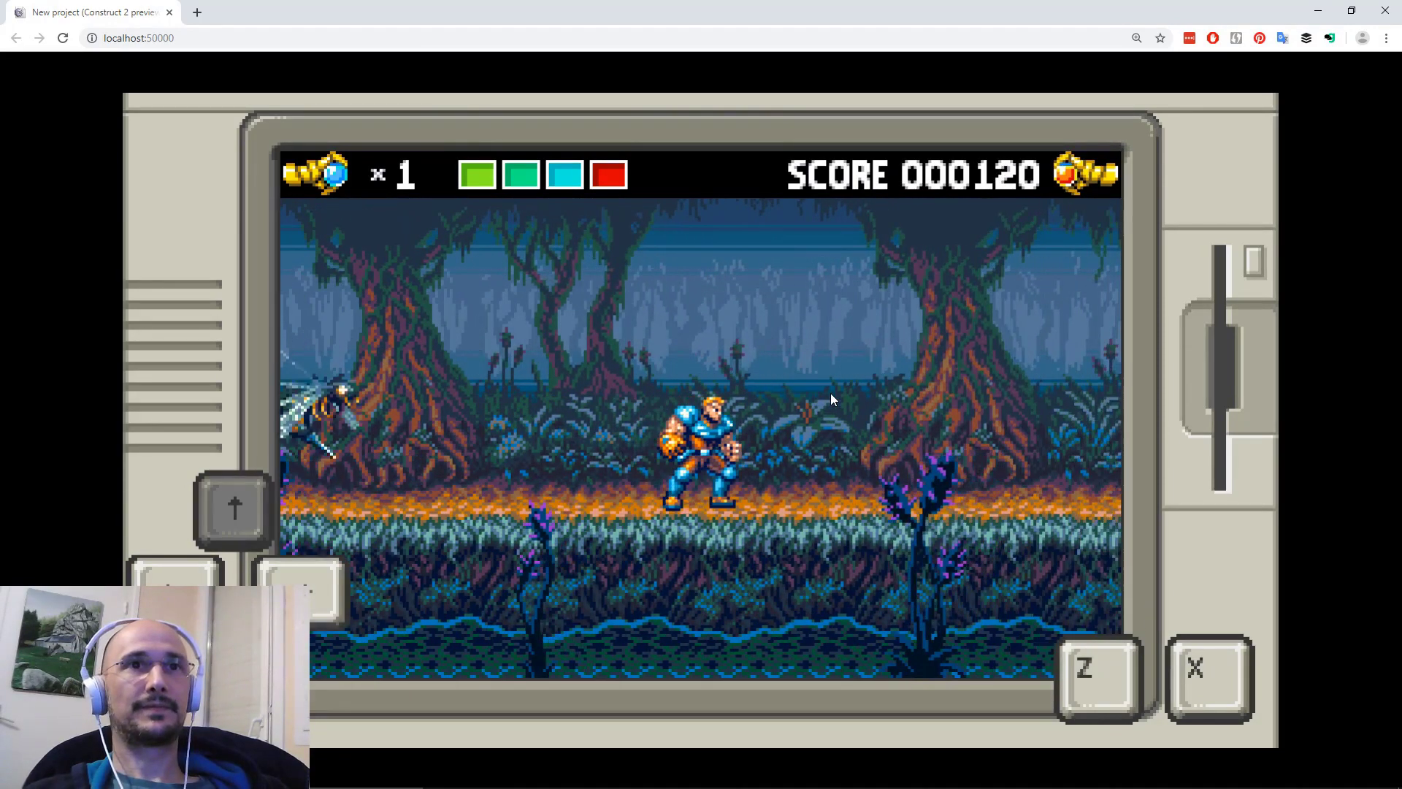
Fight the giant wasps arriving from behind and ahead, combining jumps with attacks in both directions.
{"action": "key", "text": "Left"}
{"action": "key", "text": "x"}
{"action": "key", "text": "Up"}
{"action": "key", "text": "Right"}
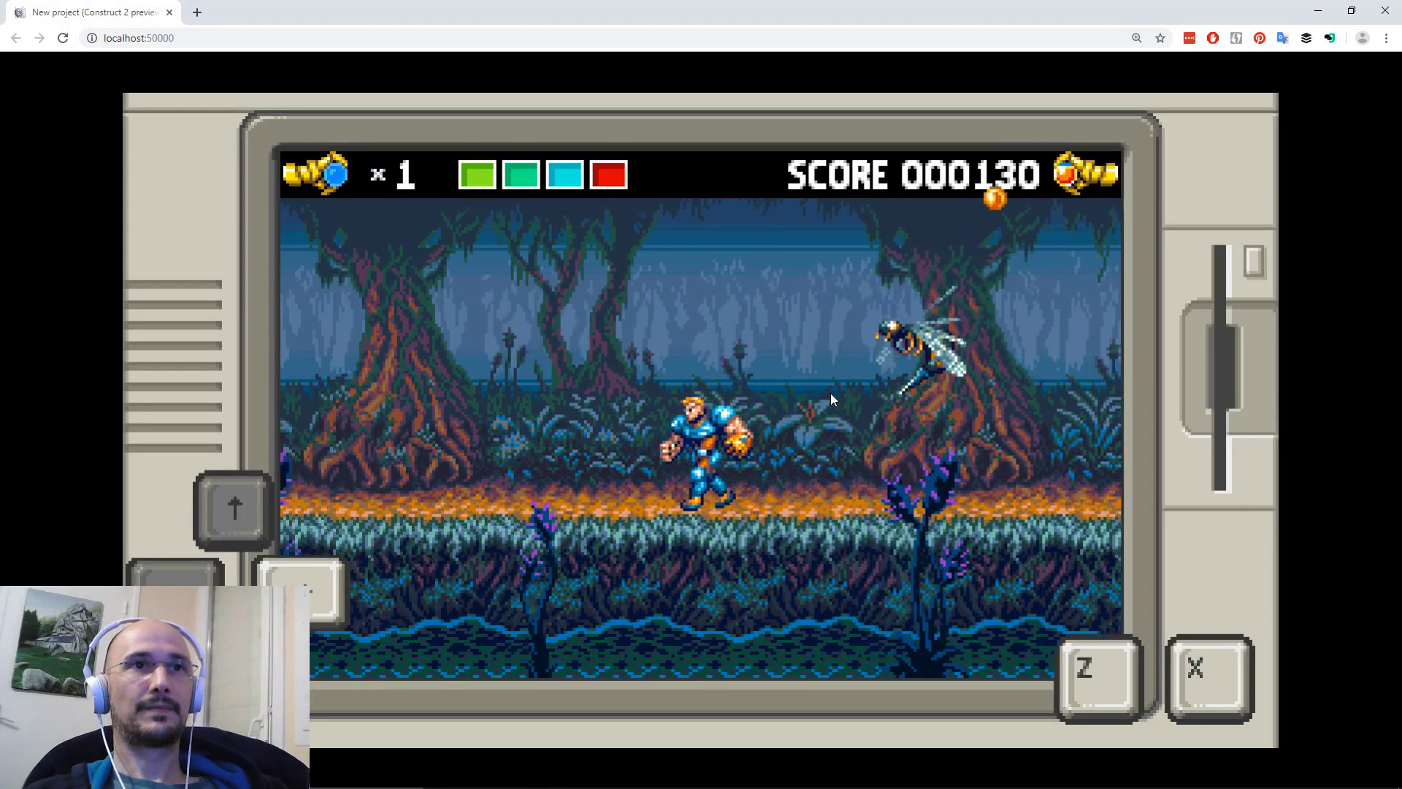
{"action": "key", "text": "z"}
{"action": "key", "text": "Left"}
{"action": "key", "text": "x"}
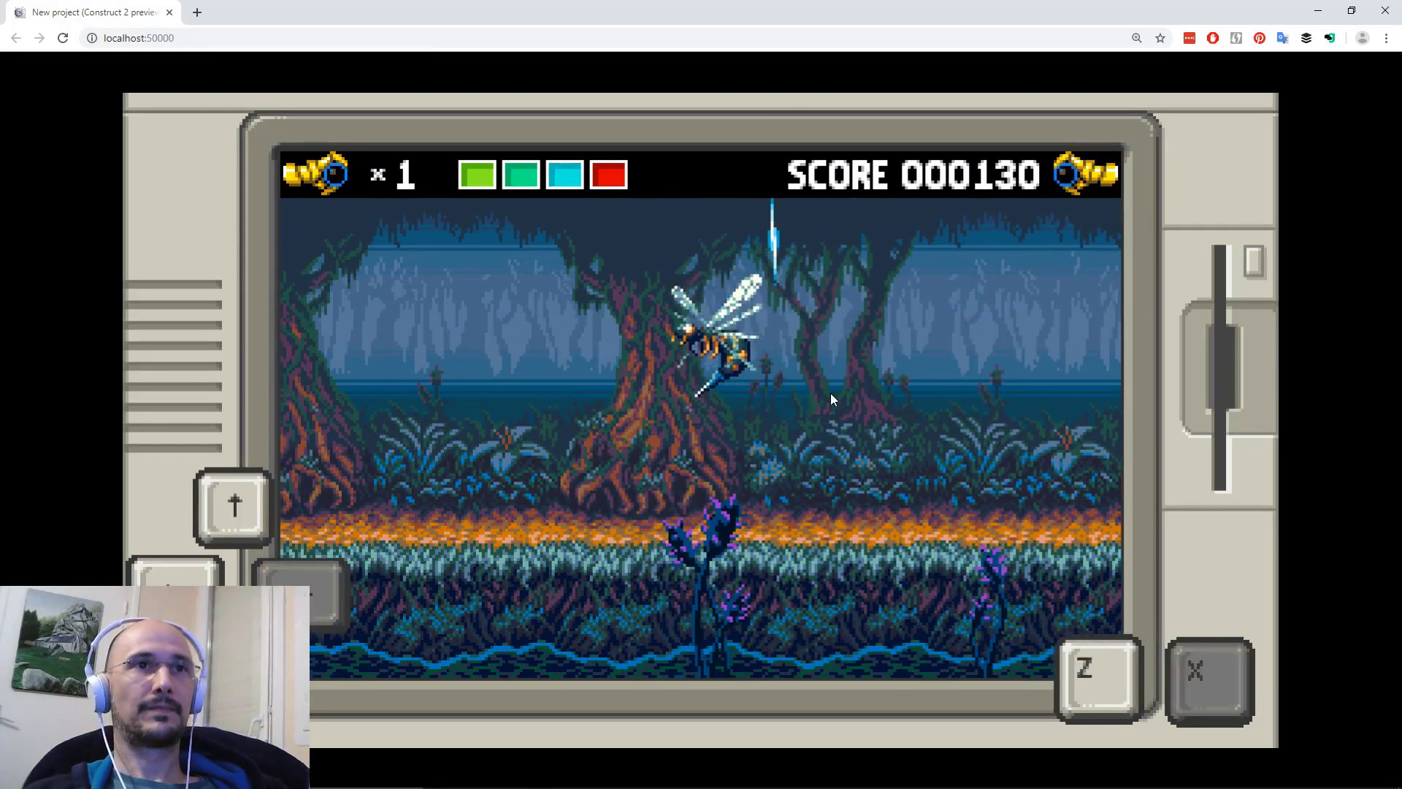
{"action": "key", "text": "Left"}
{"action": "key", "text": "Up"}
{"action": "key", "text": "x"}
{"action": "key", "text": "Right"}
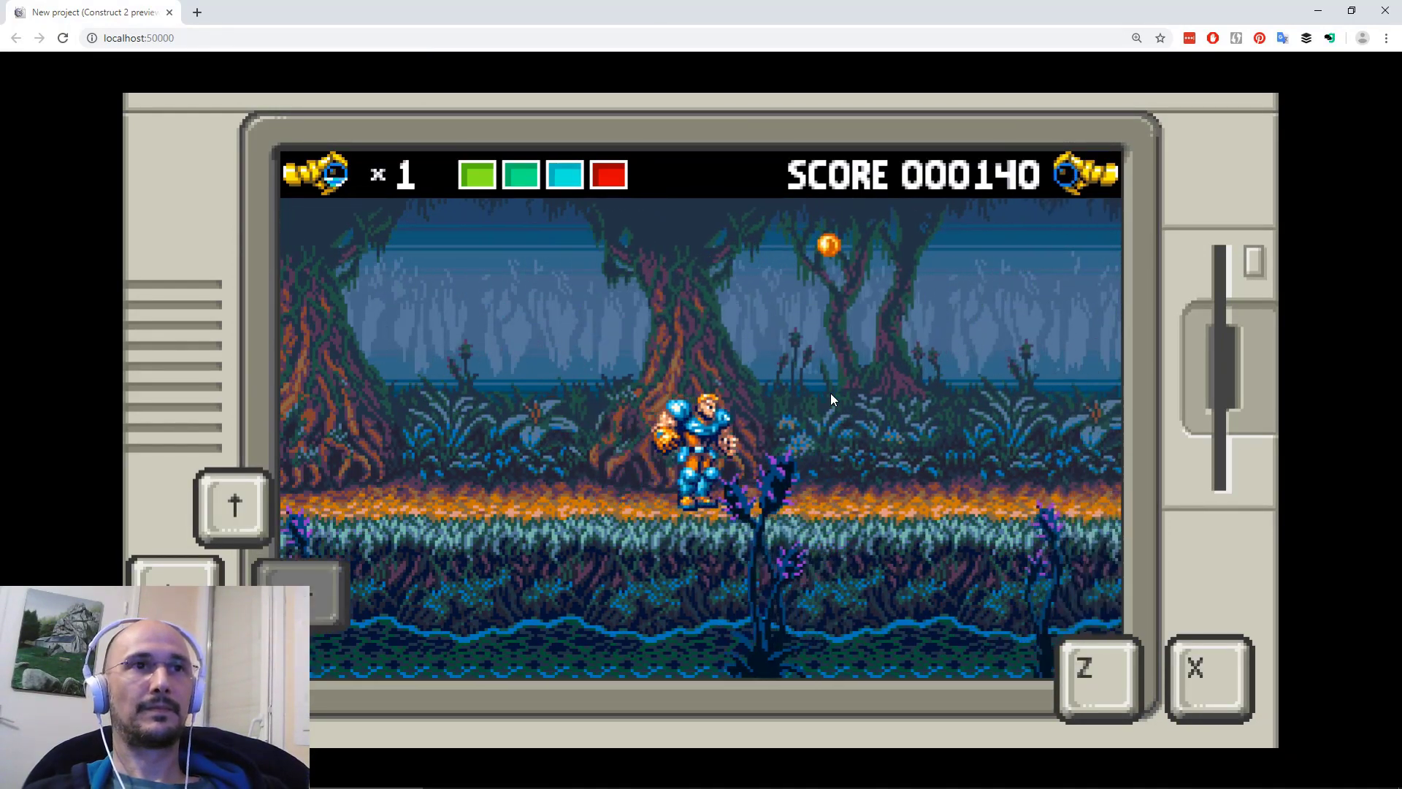
Walk the hero onward to the next frog and attack it to clear the path ahead.
{"action": "key", "text": "Up"}
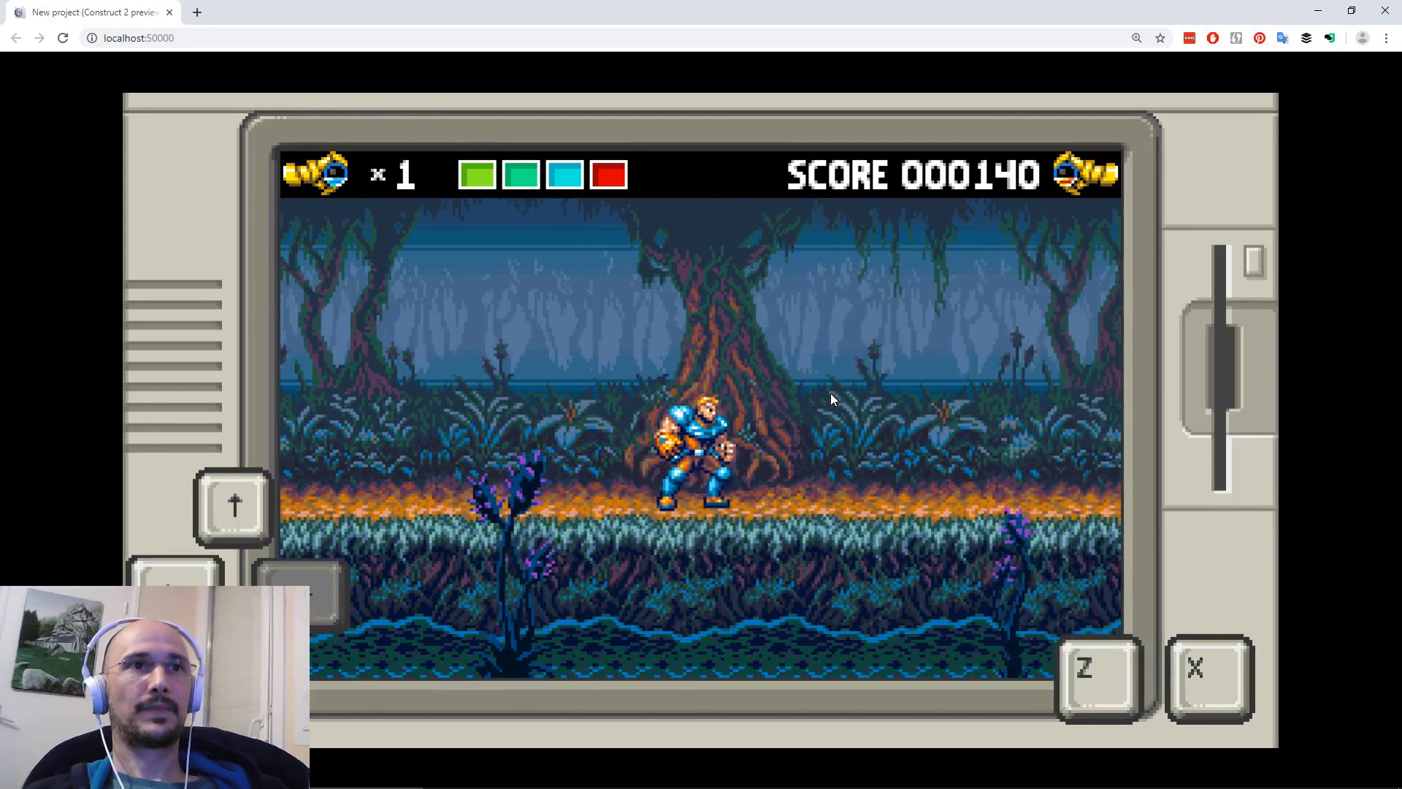
{"action": "key", "text": "Right"}
{"action": "key", "text": "Right"}
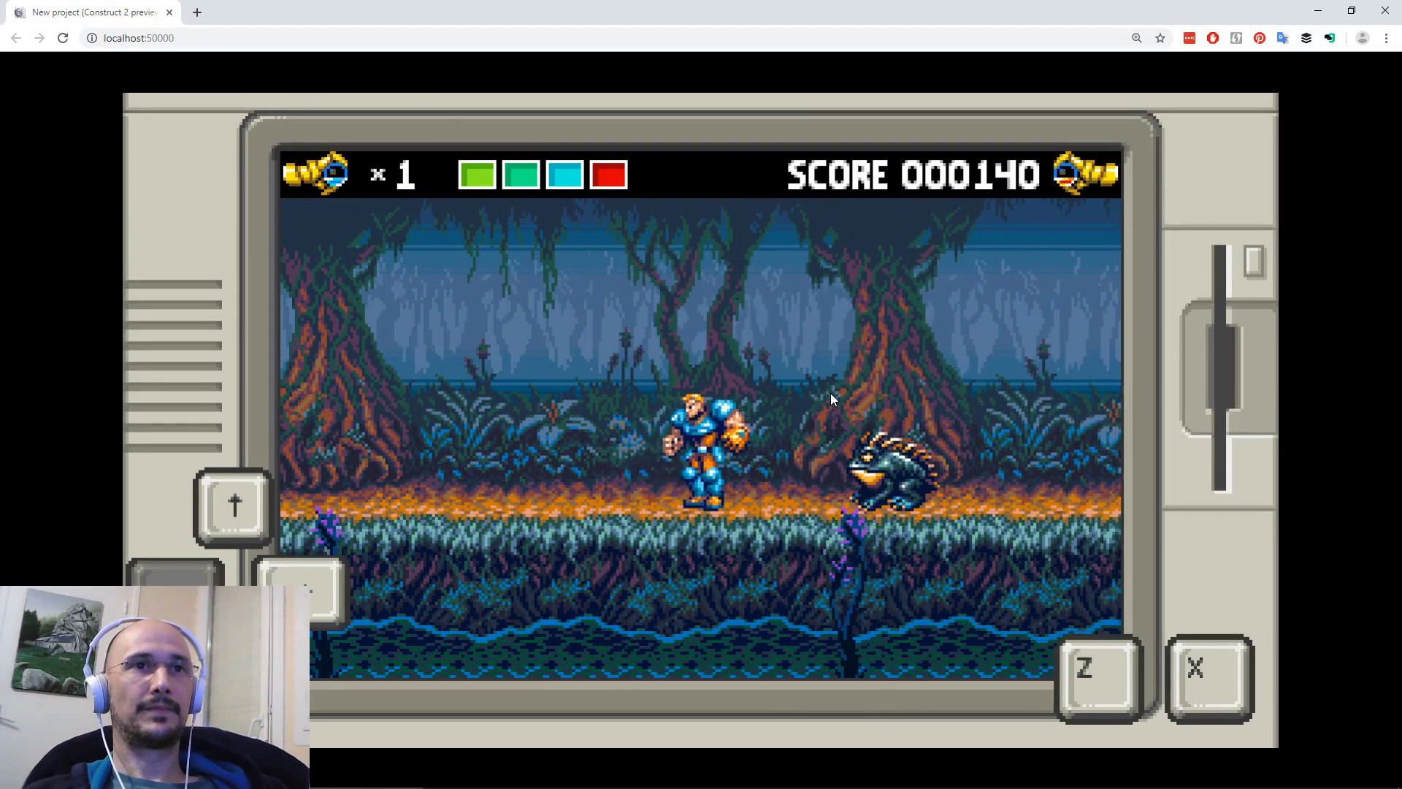
{"action": "key", "text": "x"}
{"action": "key", "text": "Right"}
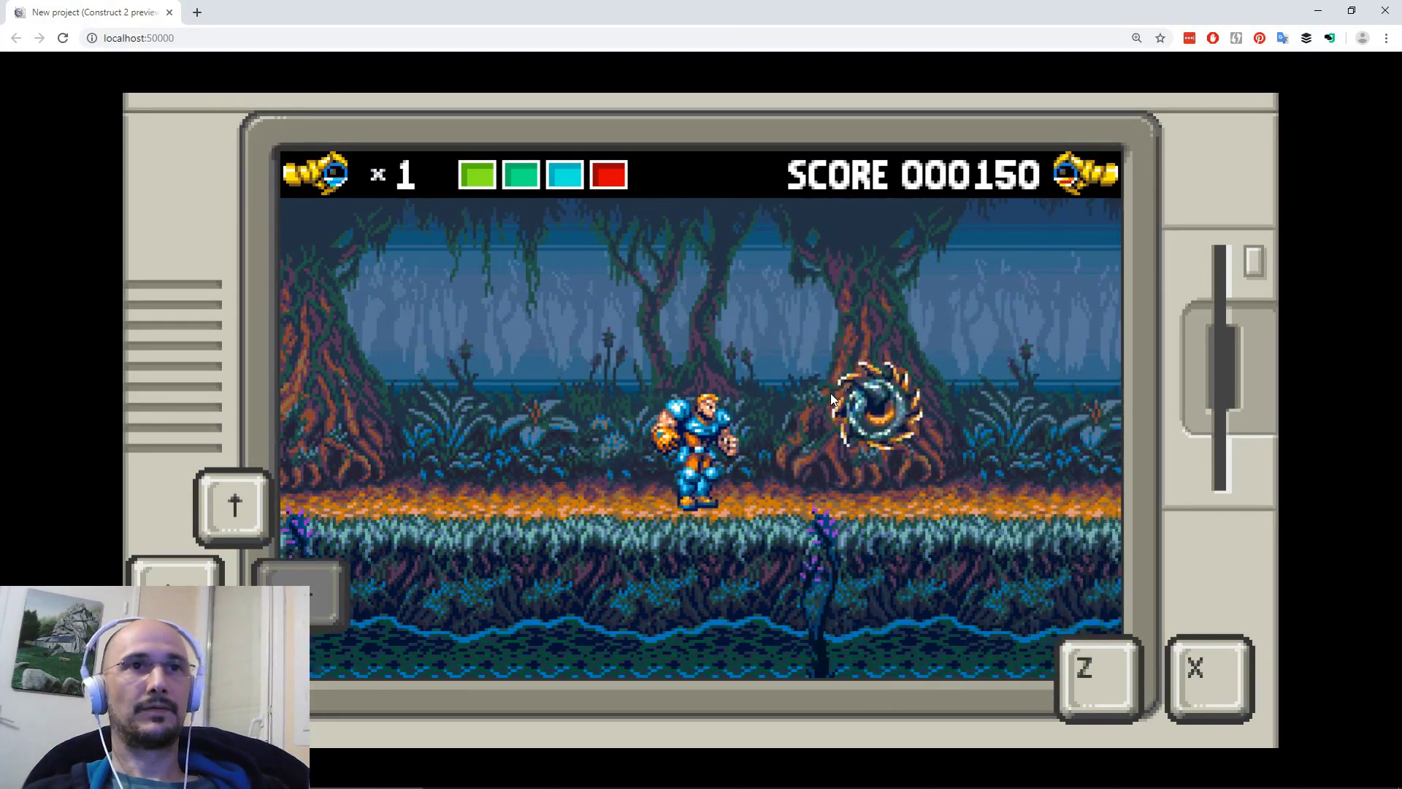
{"action": "key", "text": "x"}
{"action": "key", "text": "Right"}
{"action": "key", "text": "Right"}
Engage the fish creatures at close range with repeated attacks and jumps while pushing forward.
{"action": "key", "text": "x"}
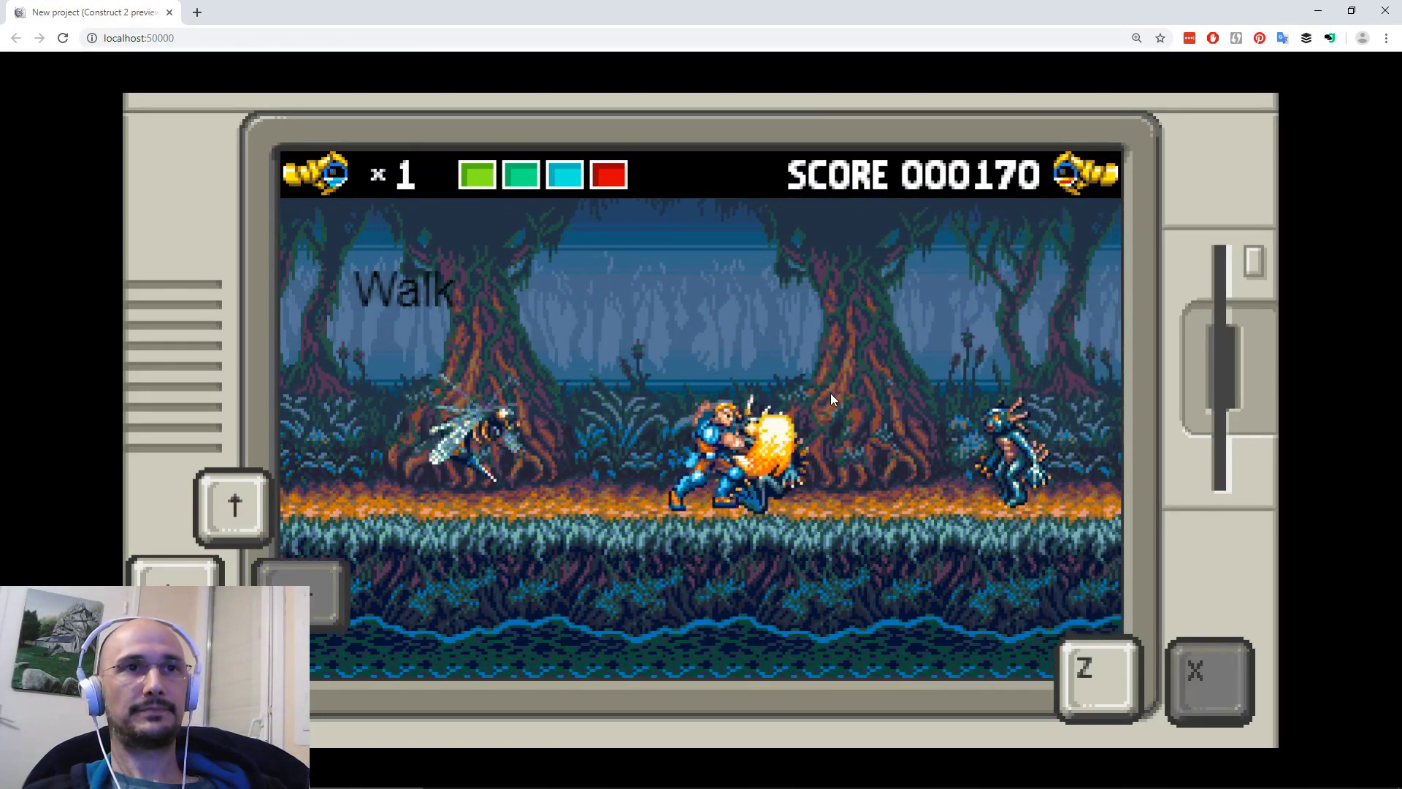
{"action": "key", "text": "Up"}
{"action": "key", "text": "x"}
{"action": "key", "text": "x"}
{"action": "key", "text": "Right"}
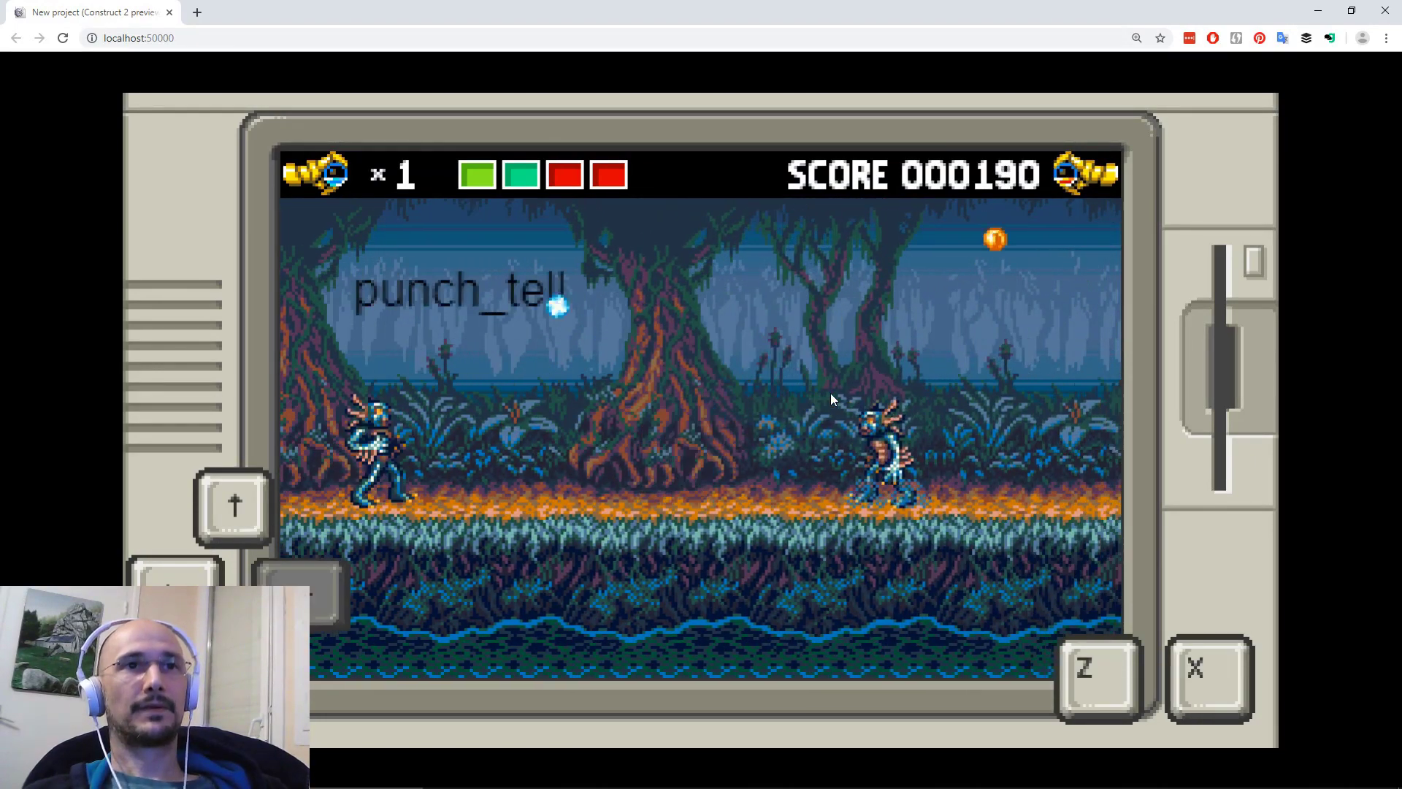
{"action": "key", "text": "x"}
{"action": "key", "text": "Right"}
{"action": "key", "text": "Up"}
{"action": "key", "text": "x"}
Move the hero back toward the fish creature and frog, jumping and attacking at close range.
{"action": "key", "text": "Left"}
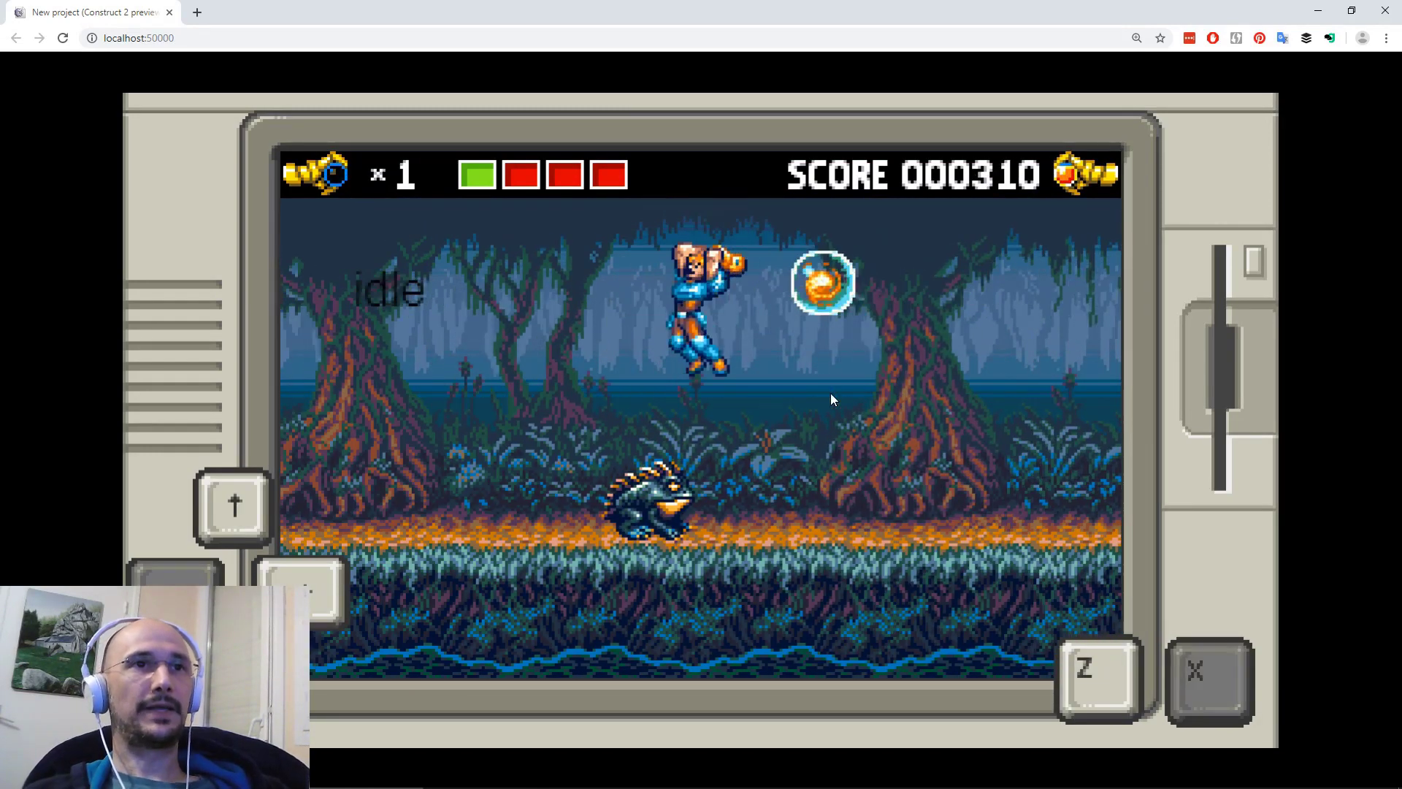
{"action": "key", "text": "Up"}
{"action": "key", "text": "Left"}
{"action": "key", "text": "z"}
{"action": "key", "text": "x"}
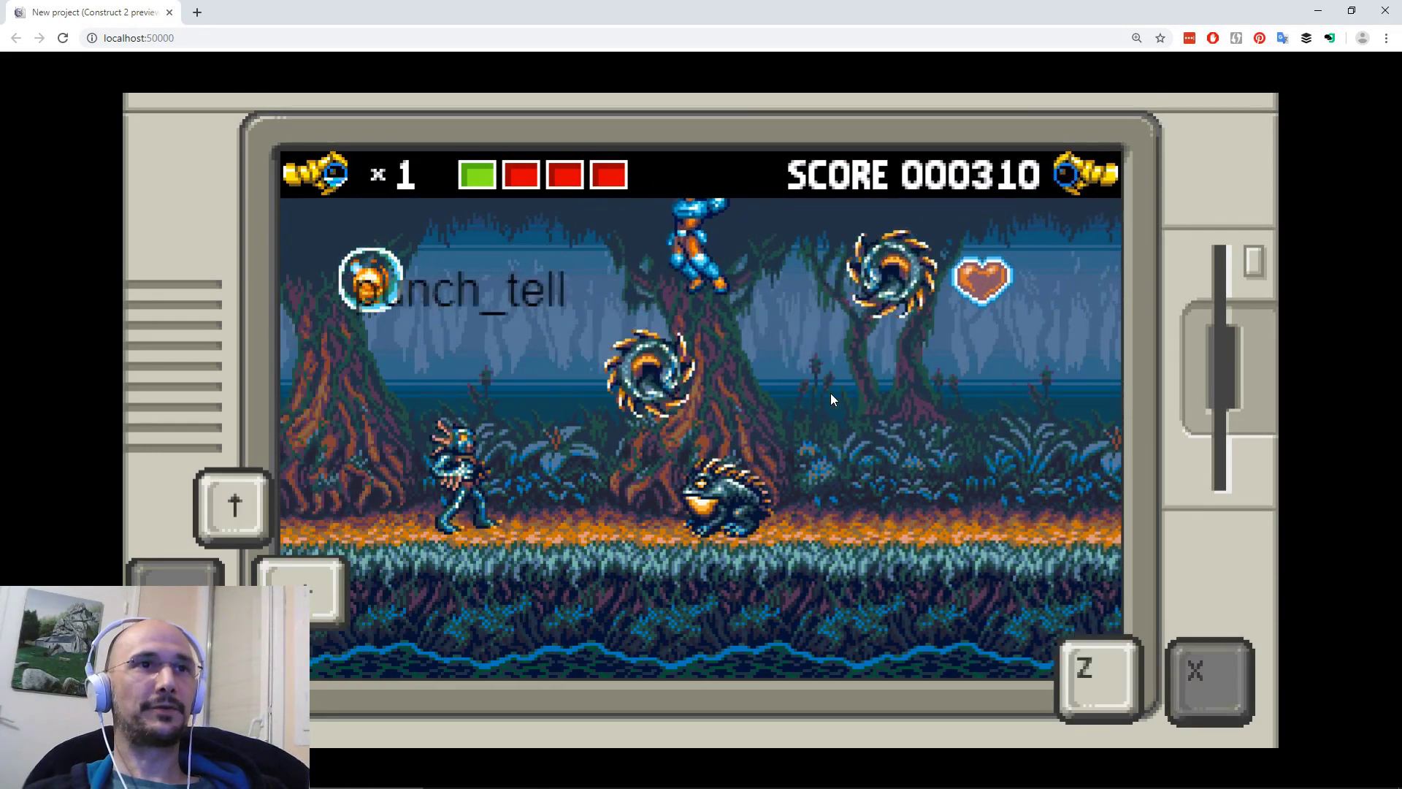
Jump the hero forward over the frogs to collect the floating heart.
{"action": "key", "text": "Right"}
{"action": "key", "text": "x"}
{"action": "key", "text": "Up"}
{"action": "key", "text": "Right"}
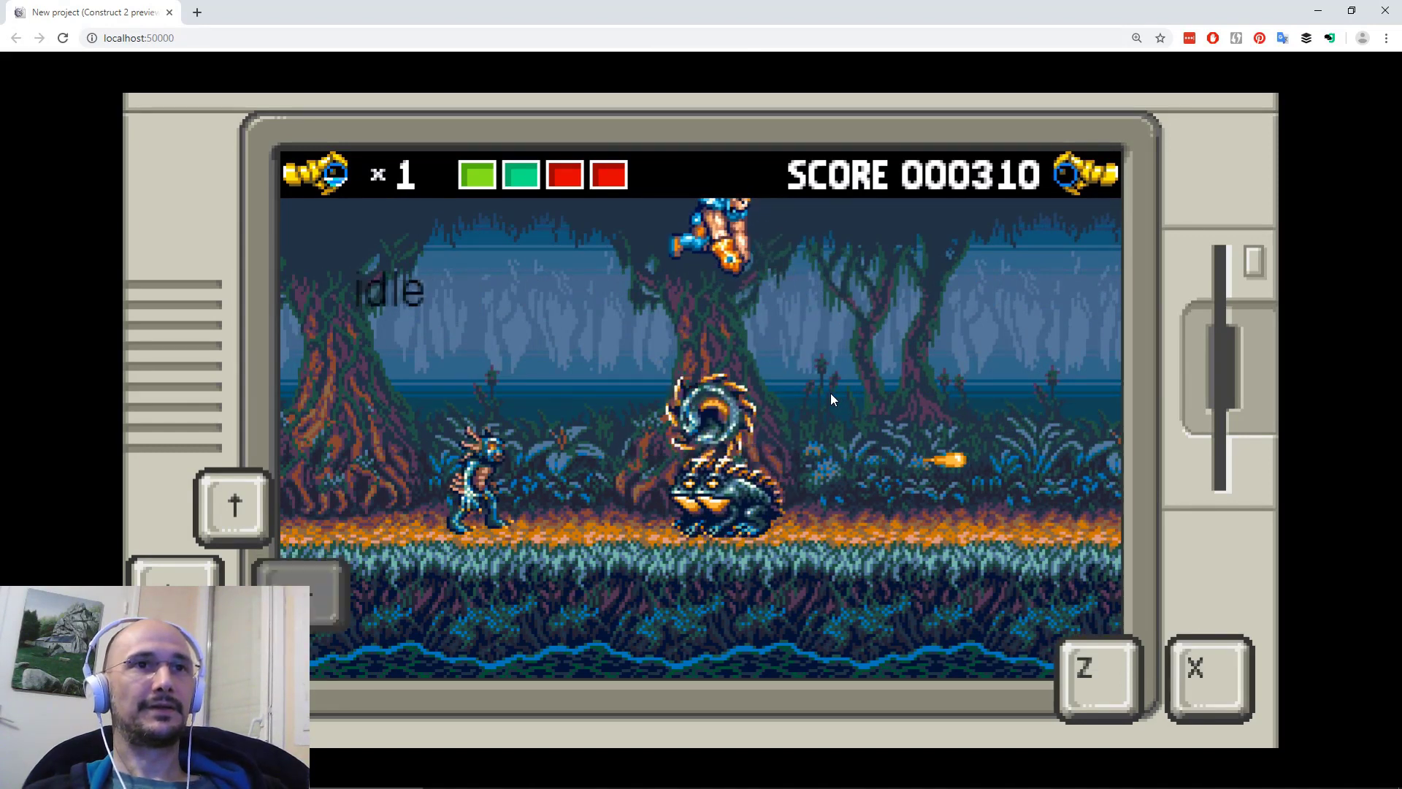
Turn the hero back and strike repeatedly at the frogs and fish creature behind.
{"action": "key", "text": "Left"}
{"action": "key", "text": "x"}
{"action": "key", "text": "x"}
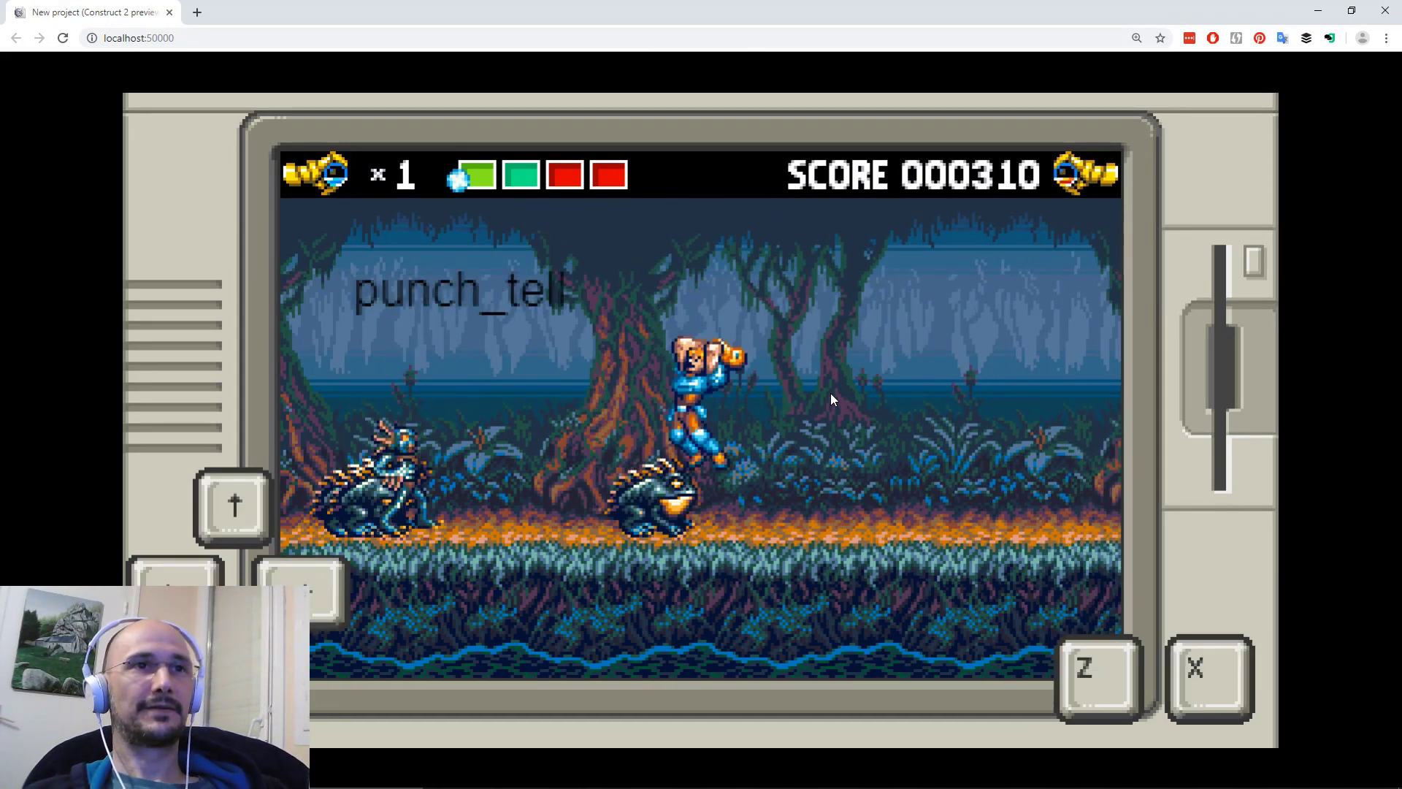
Jump forward away from the group and attack the rolling frog ahead while advancing.
{"action": "key", "text": "Up"}
{"action": "key", "text": "Up"}
{"action": "key", "text": "Right"}
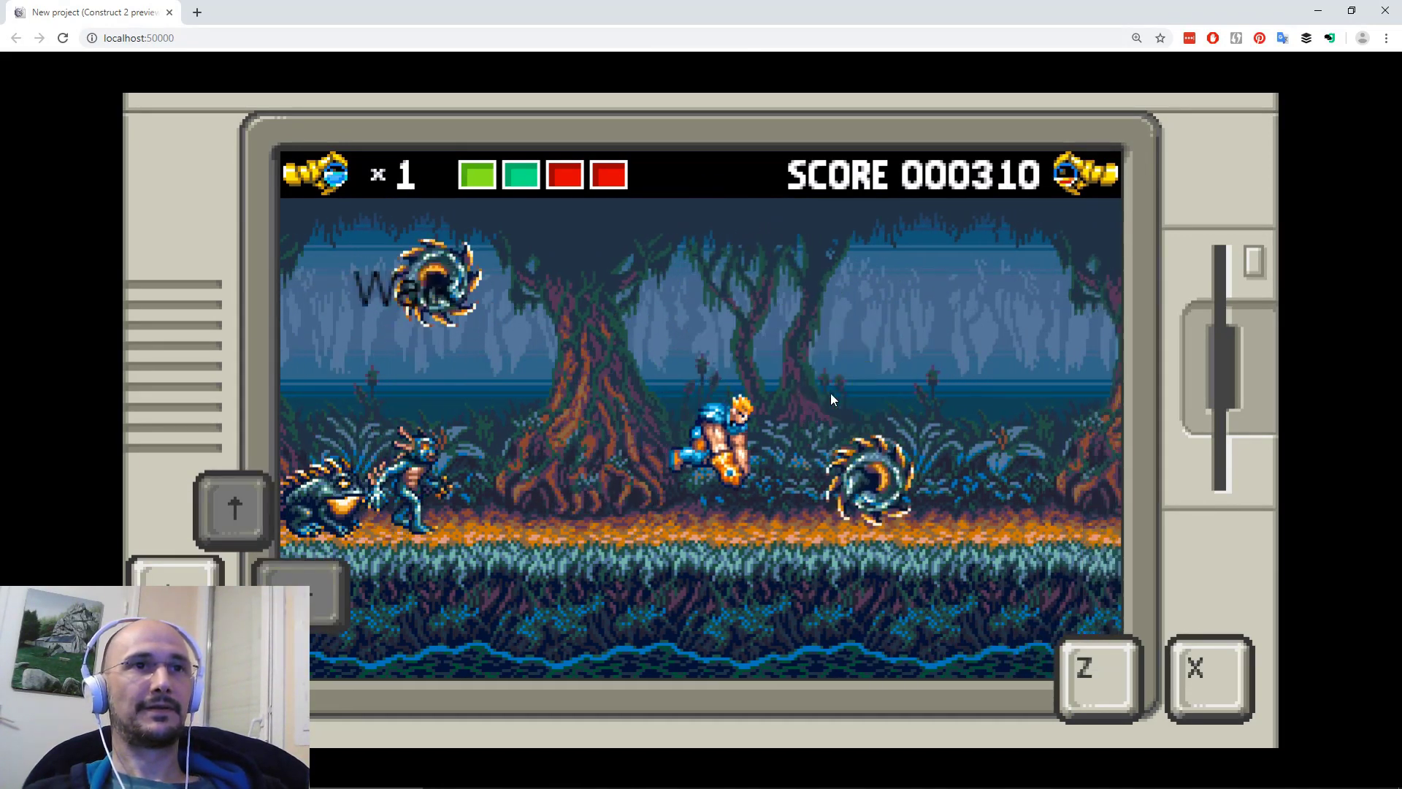
{"action": "key", "text": "z"}
{"action": "key", "text": "x"}
{"action": "key", "text": "Right"}
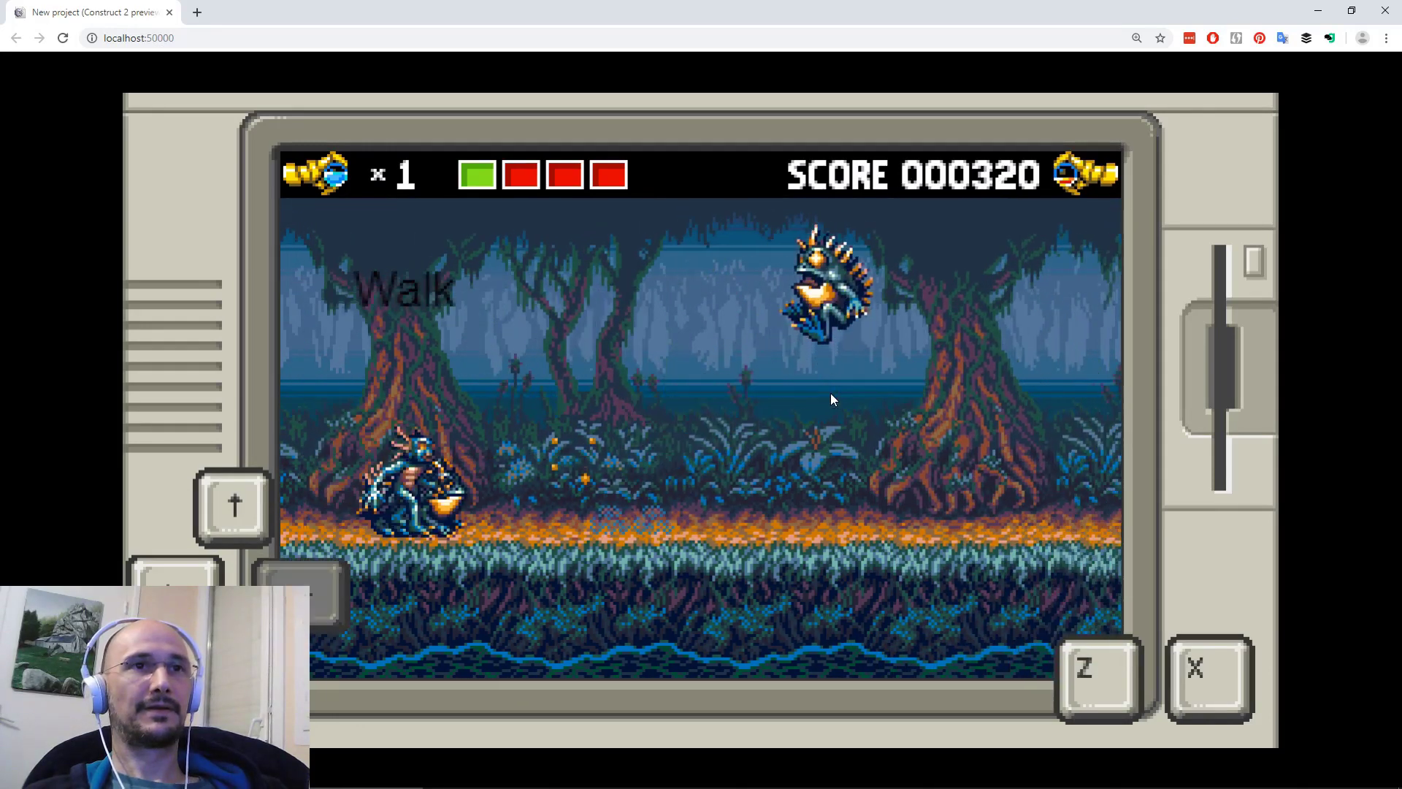
Fight the remaining frogs with strikes and a jump until the playtest ends, and close the game preview.
{"action": "key", "text": "x"}
{"action": "key", "text": "x"}
{"action": "key", "text": "Up"}
{"action": "key", "text": "z"}
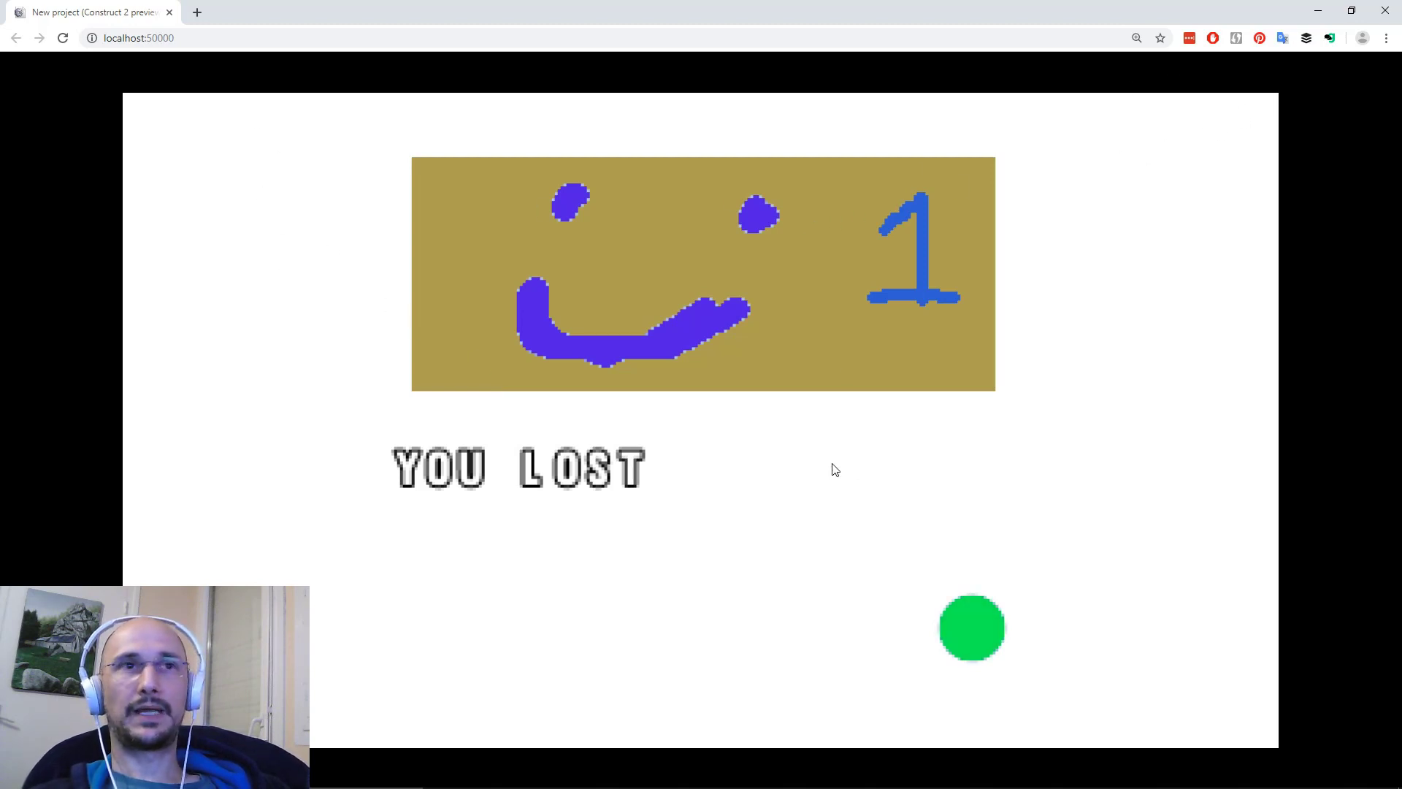
{"action": "left_click", "coordinate": [1385, 11]}
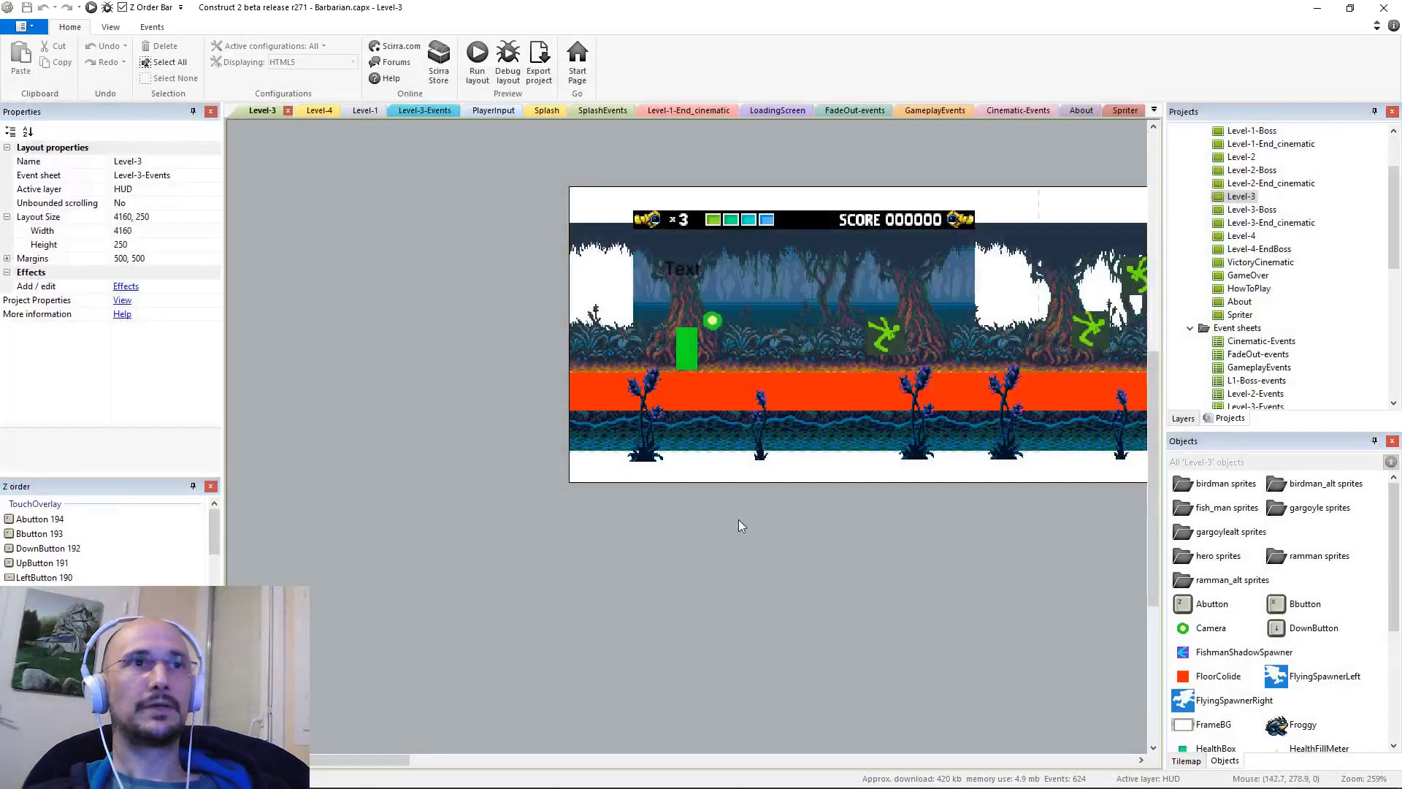
{"action": "middle_click_drag", "start_coordinate": [880, 573], "coordinate": [446, 617]}
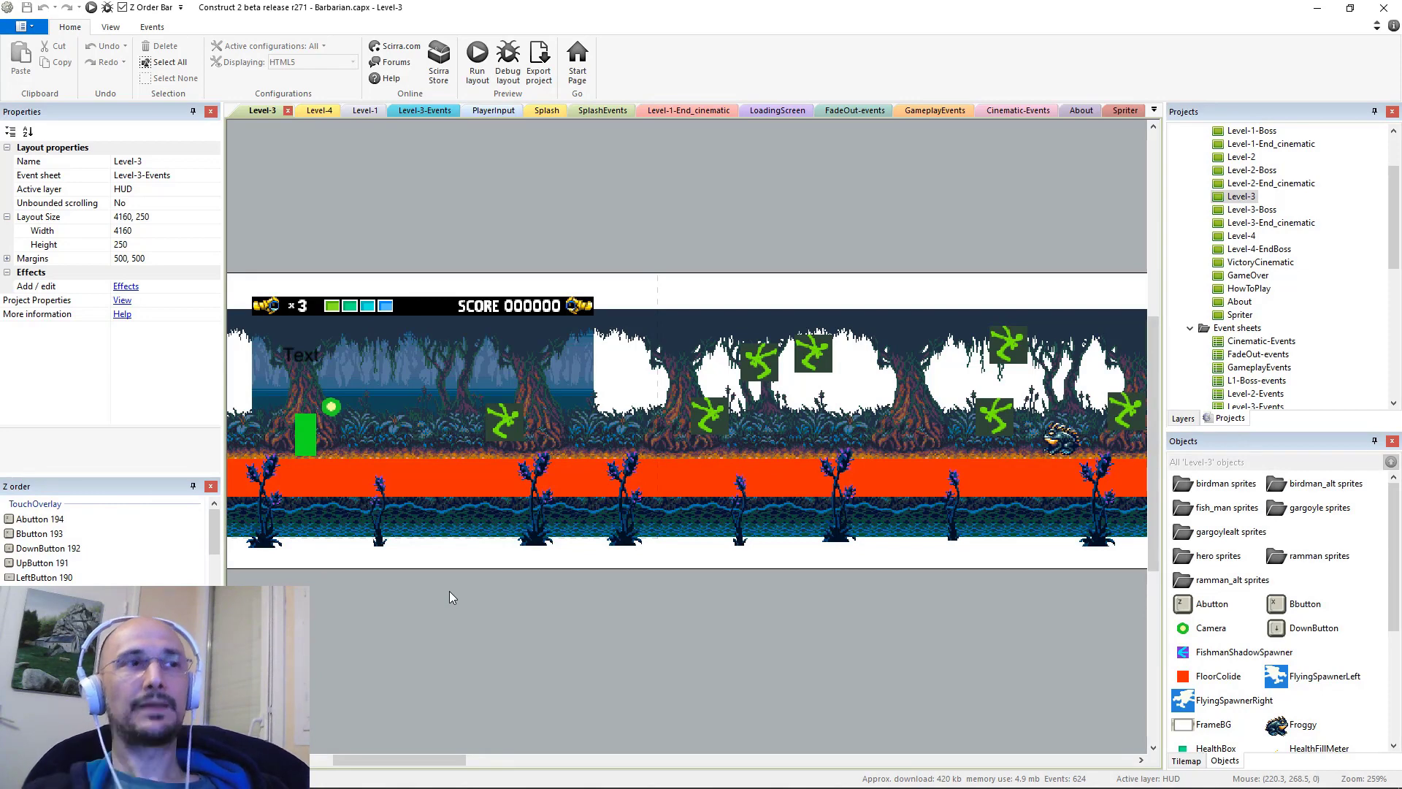
{"action": "middle_click_drag", "start_coordinate": [449, 591], "coordinate": [726, 482]}
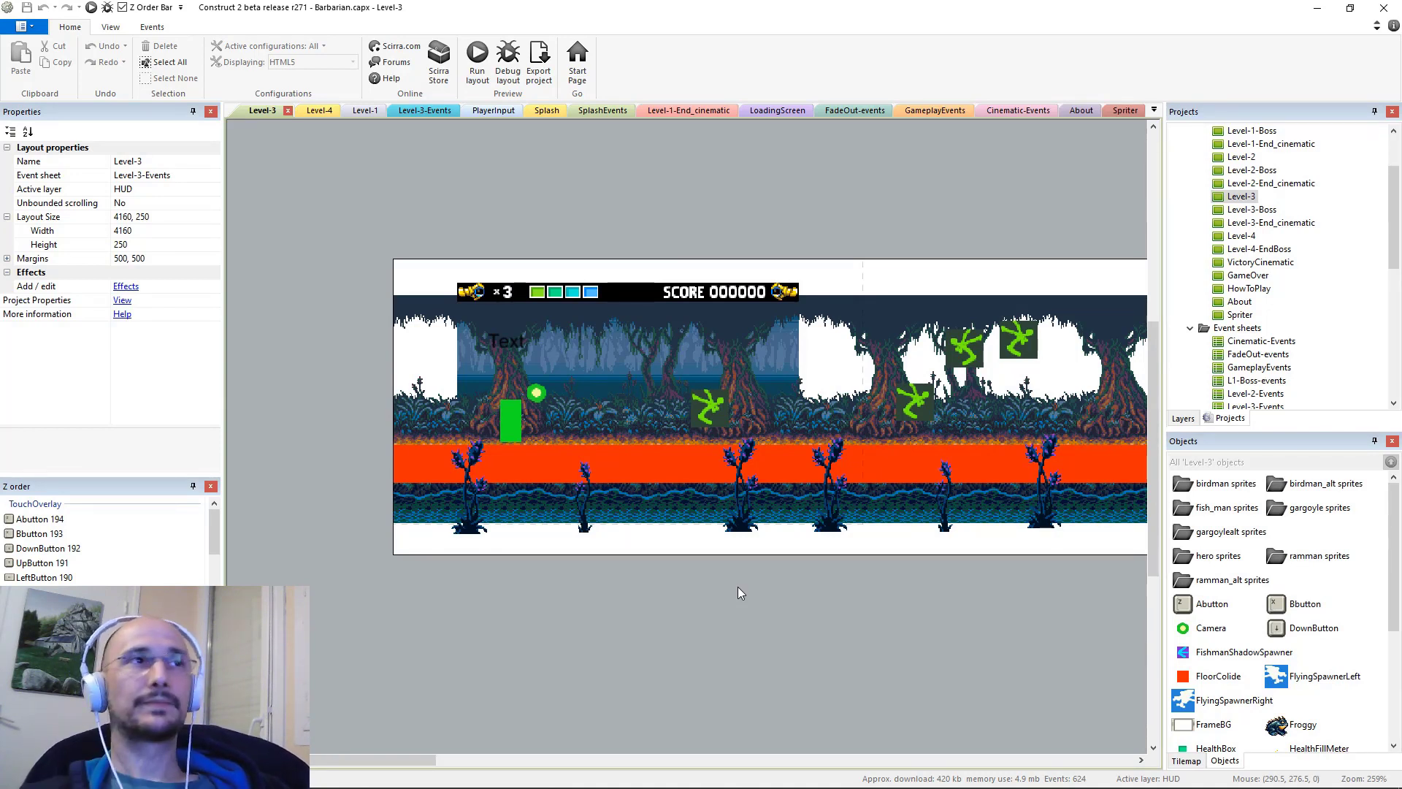
{"action": "middle_click_drag", "start_coordinate": [774, 381], "coordinate": [690, 375]}
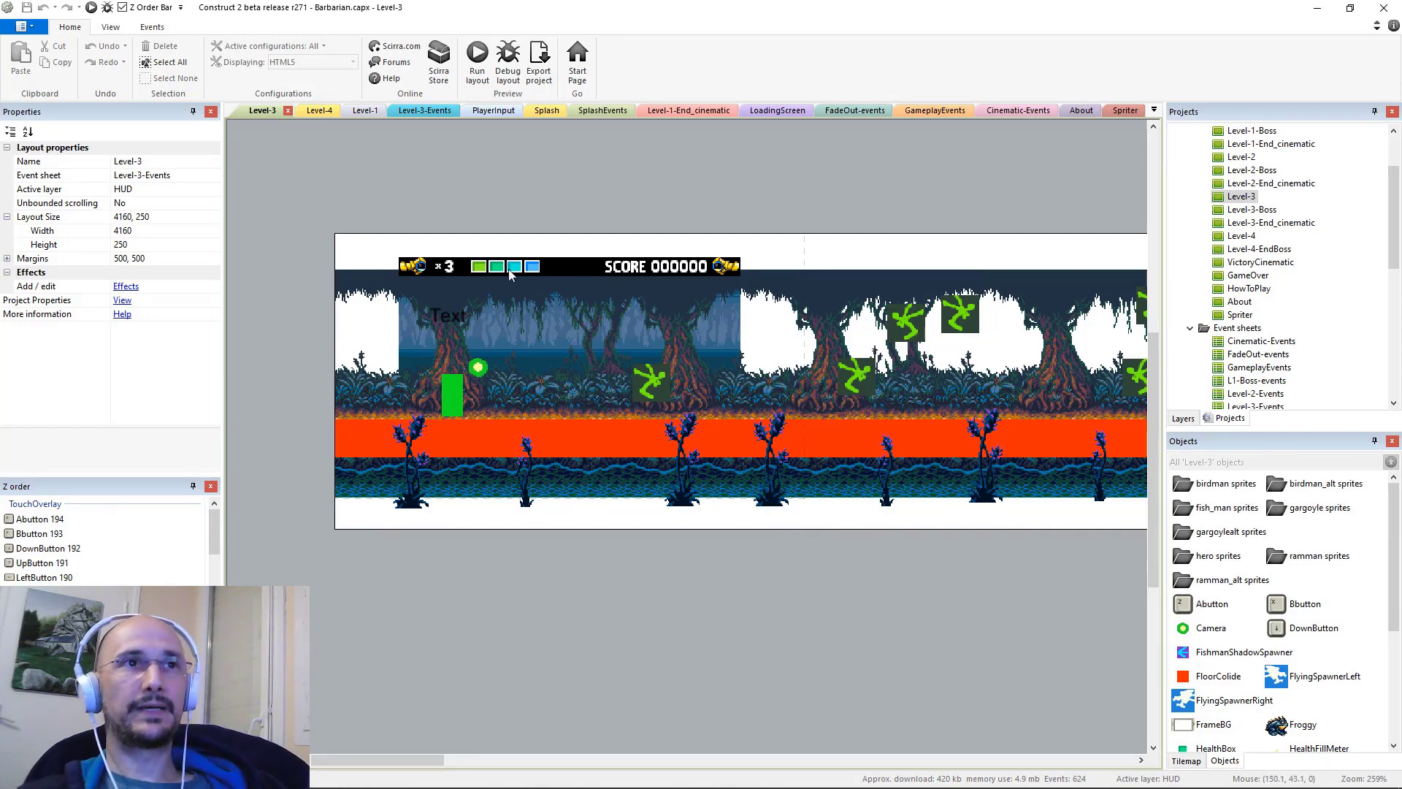
{"action": "scroll", "coordinate": [686, 302], "scroll_direction": "up", "scroll_amount": 3, "text": "ctrl"}
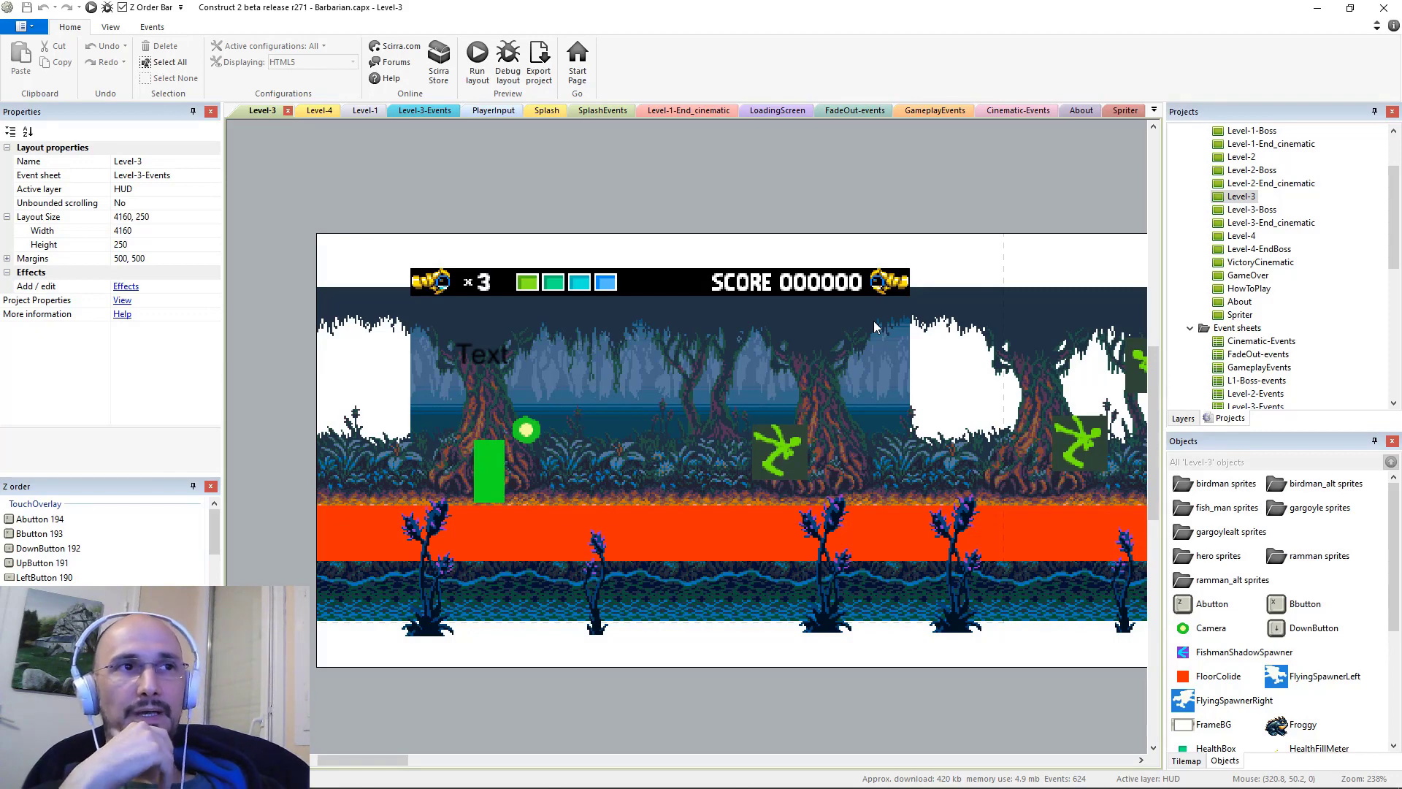
{"action": "middle_click_drag", "start_coordinate": [605, 516], "coordinate": [648, 398]}
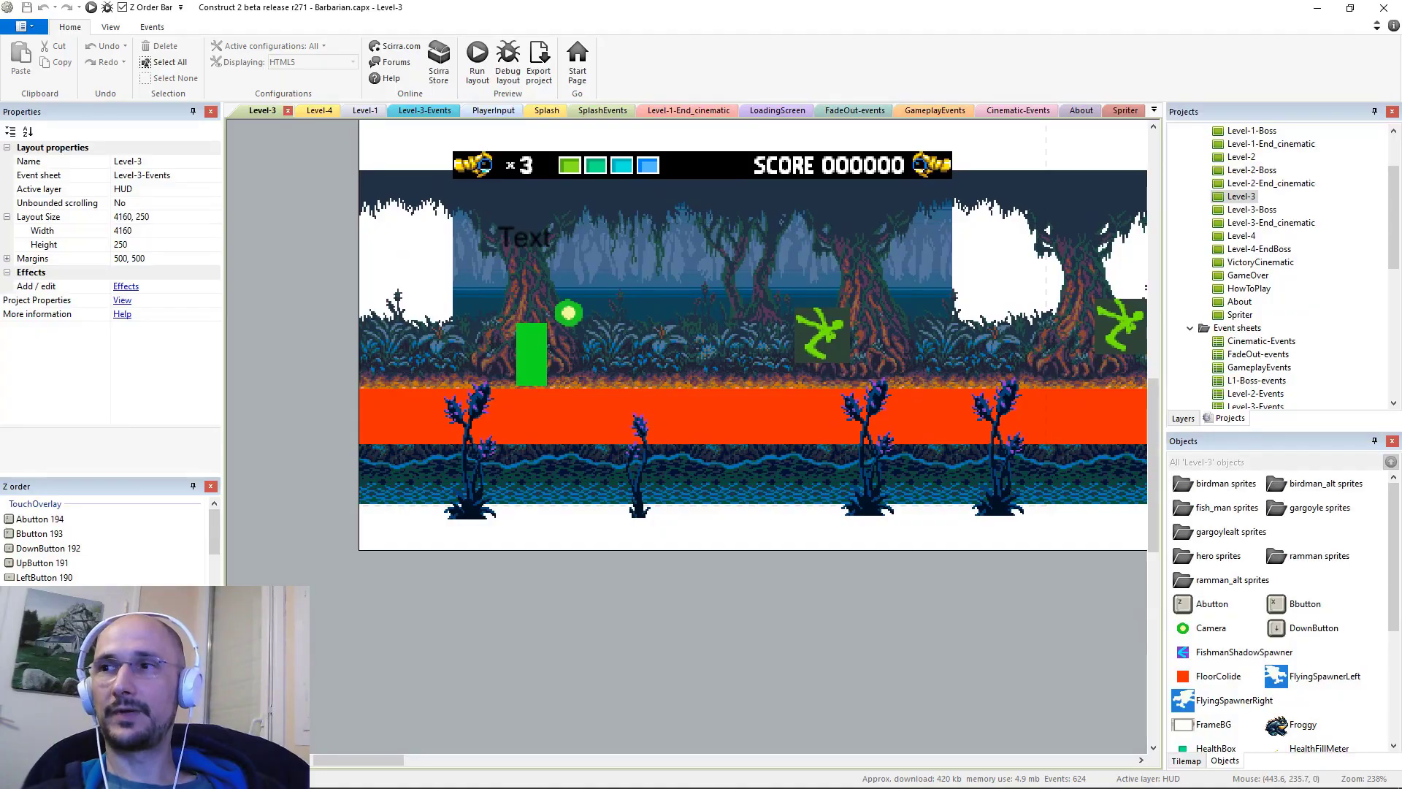